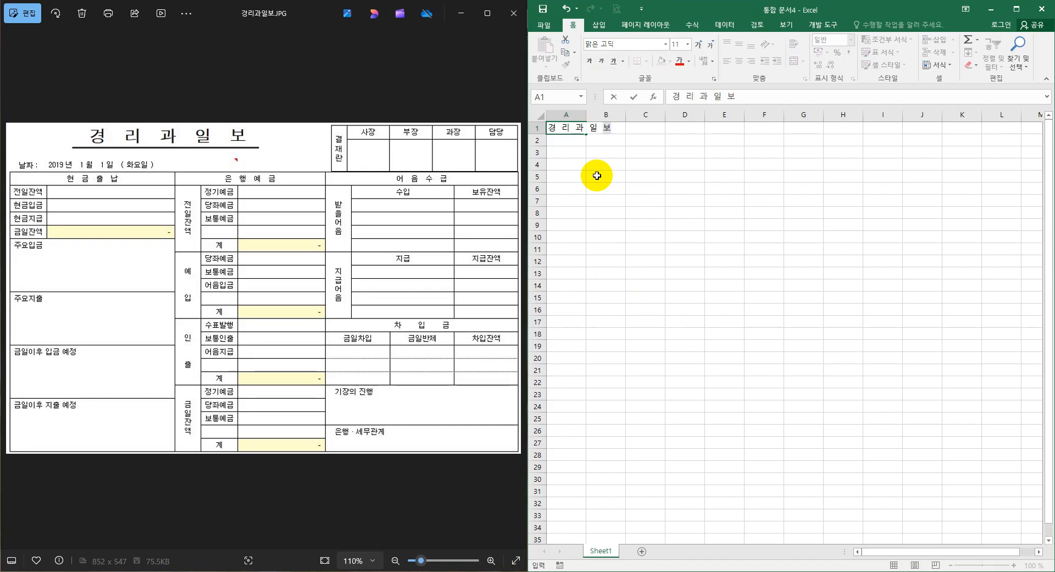
Finish the title entry in A1 and enter the section heading 현금출납 in cell A4
left_click(644, 201)
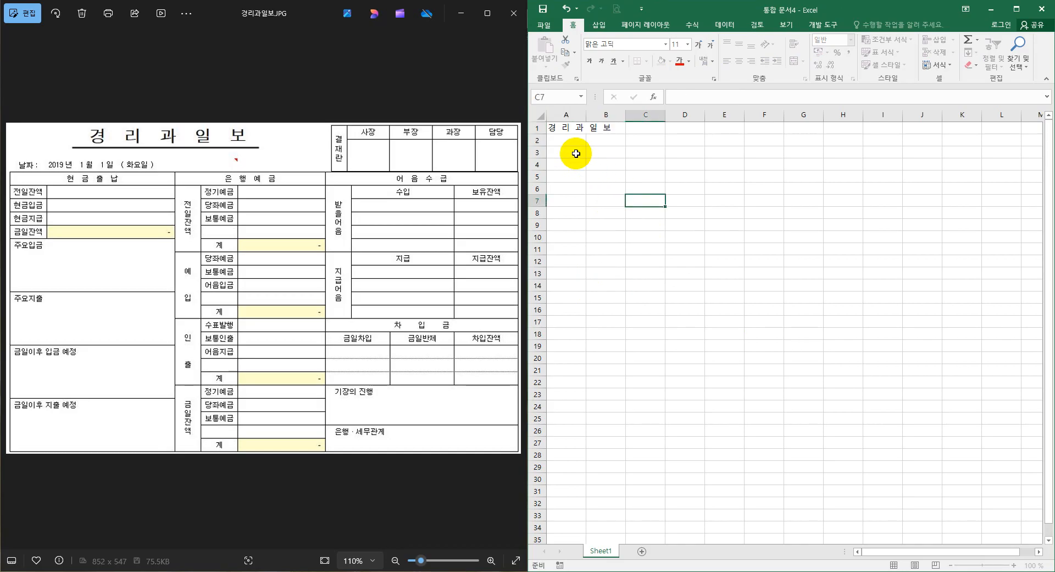
left_click(576, 154)
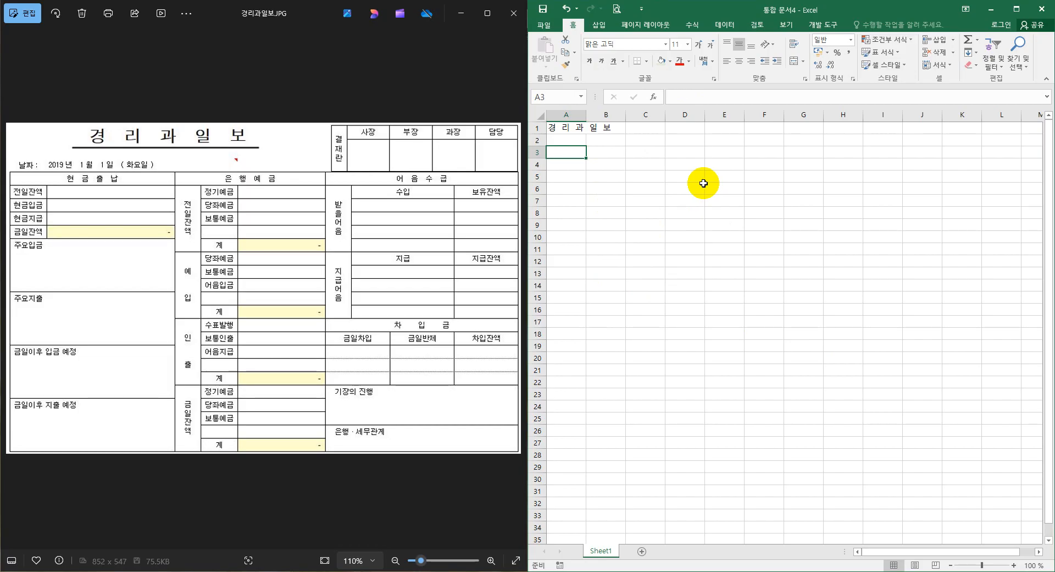
left_click(578, 166)
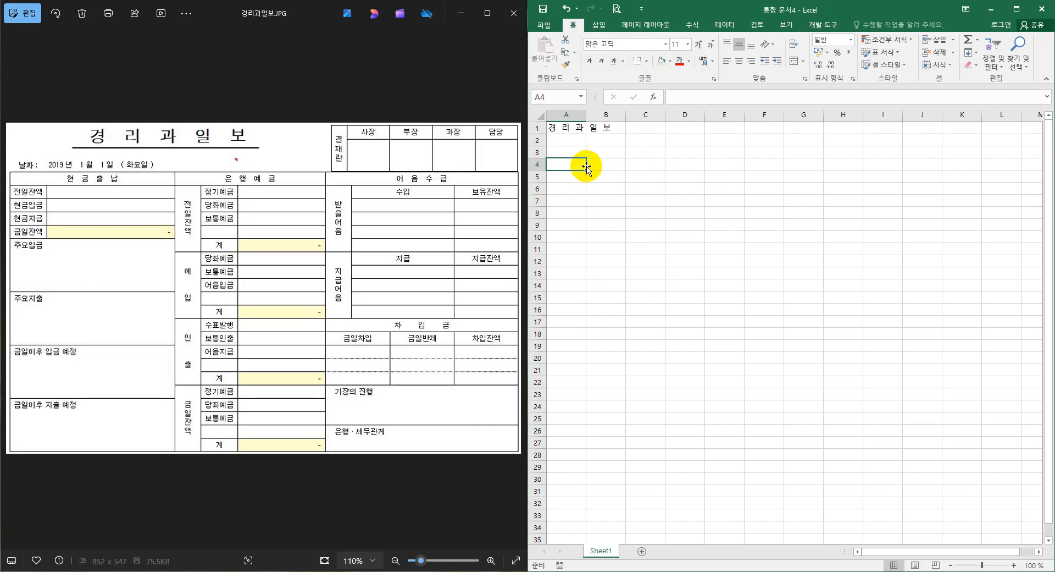
type("현금")
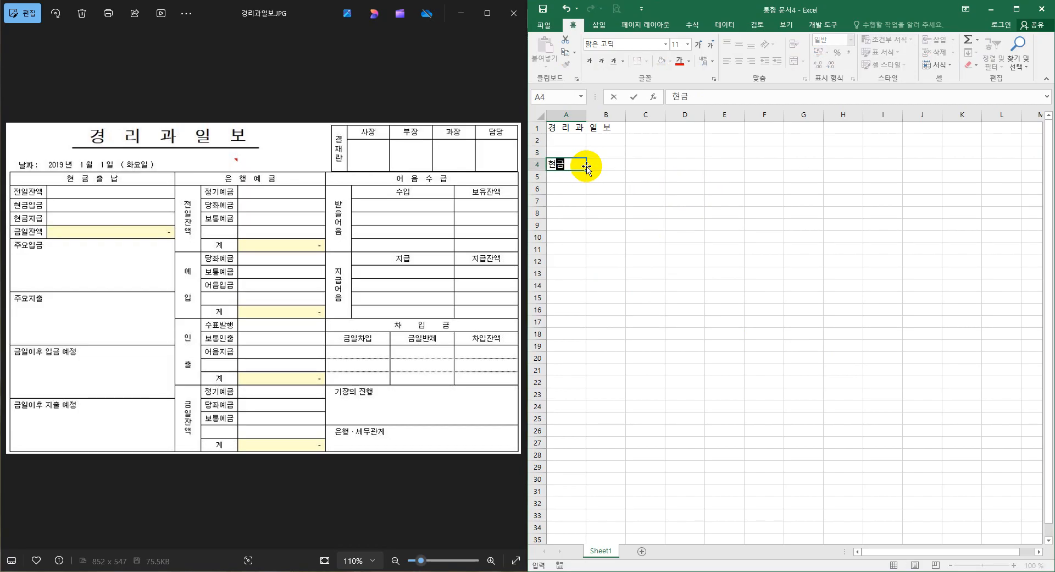
type("추아")
key("Return")
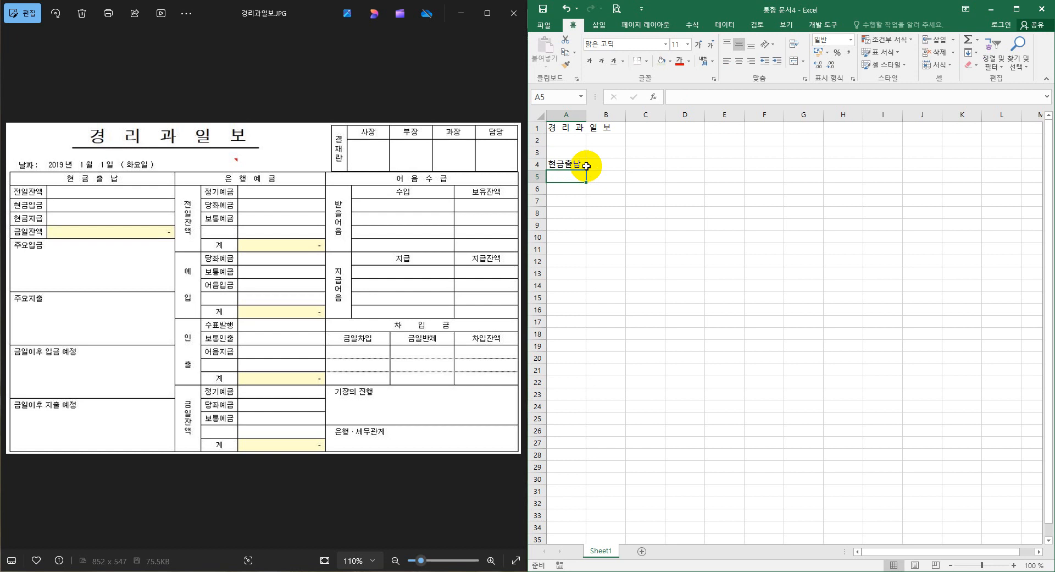
Fill A5 to A8 below the heading with the labels 전일잔액, 현금지급, 금일잔액 and 주요입금
type("전일잔액")
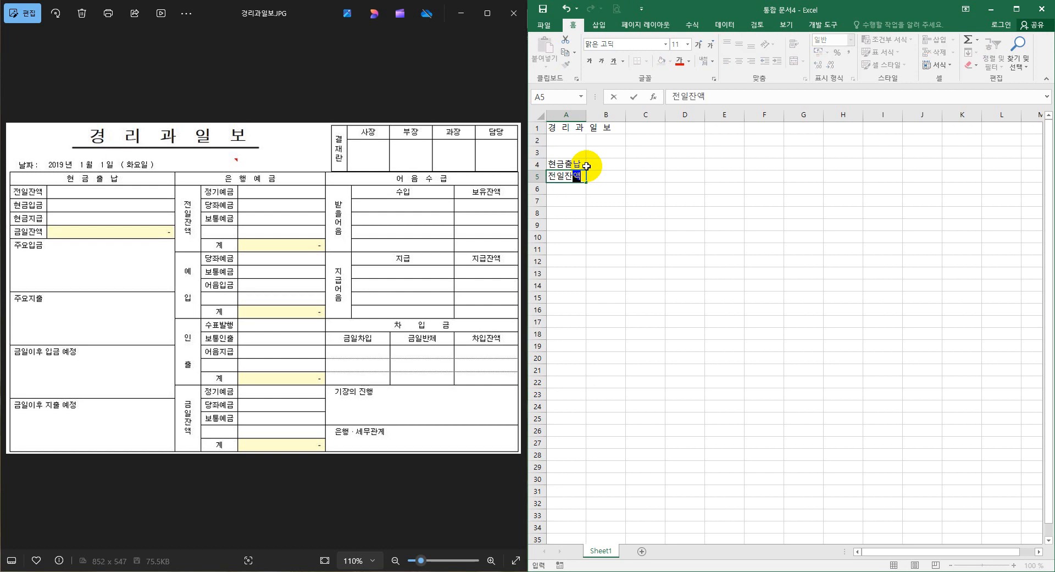
key("Return")
type("현금")
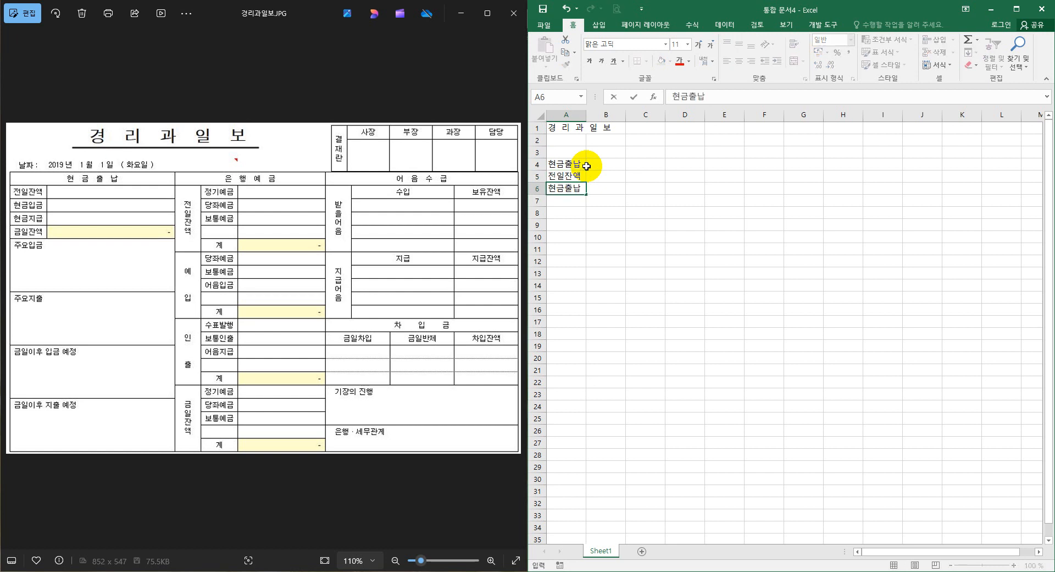
type("지급")
key("Return")
type("금일")
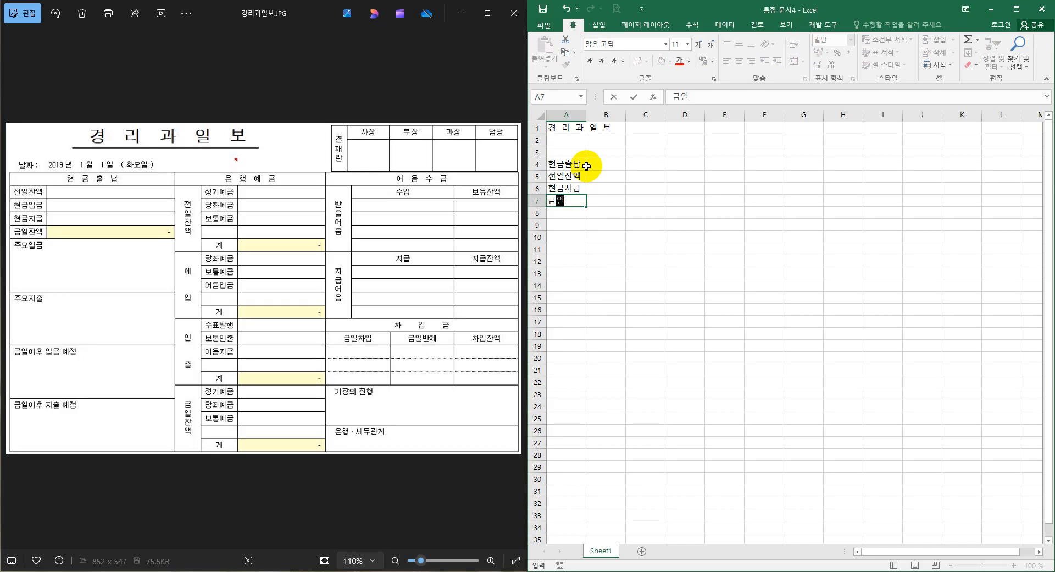
type("잔액")
key("Return")
type("주요입ㄱ")
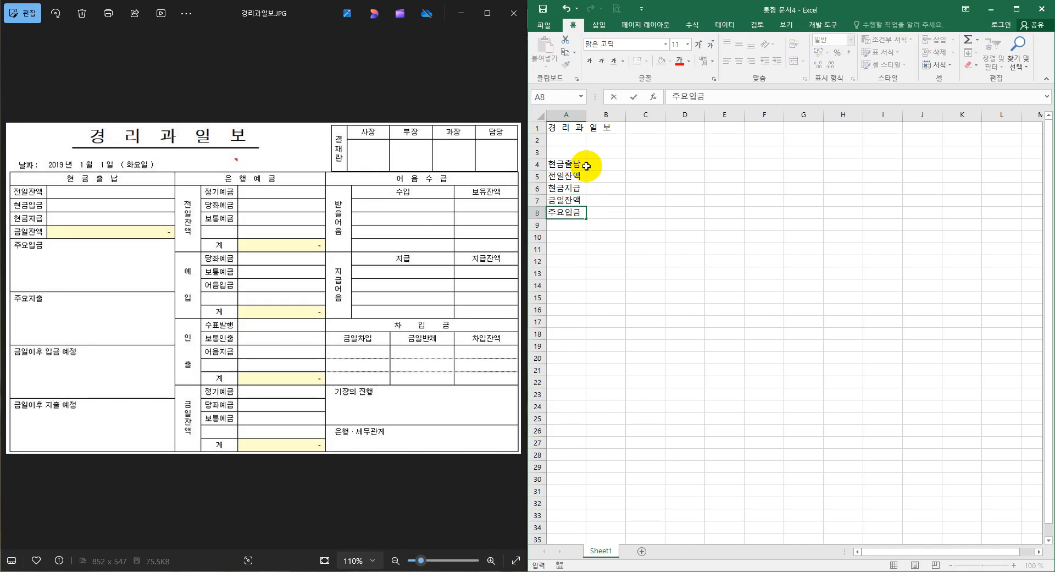
Enter the heading 은 행 예 금 in cell C4, with a space between each character
key("Up")
key("Up")
key("Up")
key("Up")
key("Right")
key("Down")
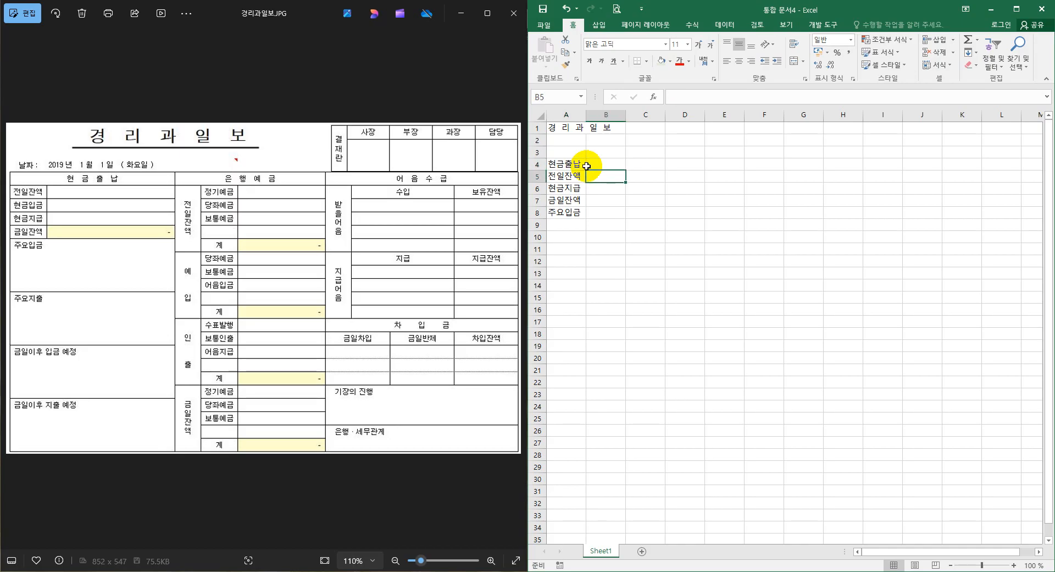
key("Up")
key("Right")
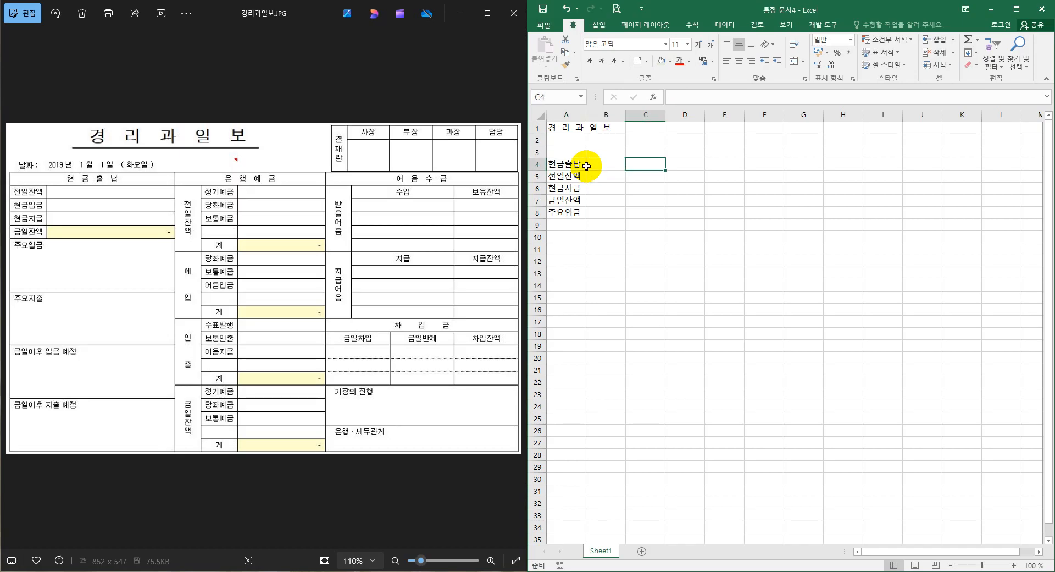
type("은해")
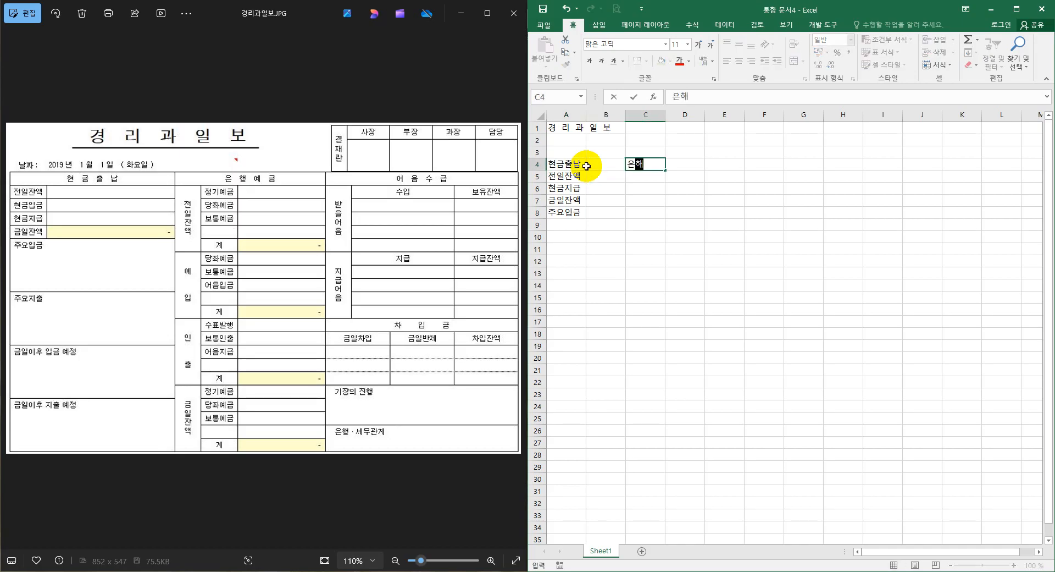
type("ㅇㅇ")
type("금")
left_click(638, 165)
left_click(647, 164)
left_click(659, 165)
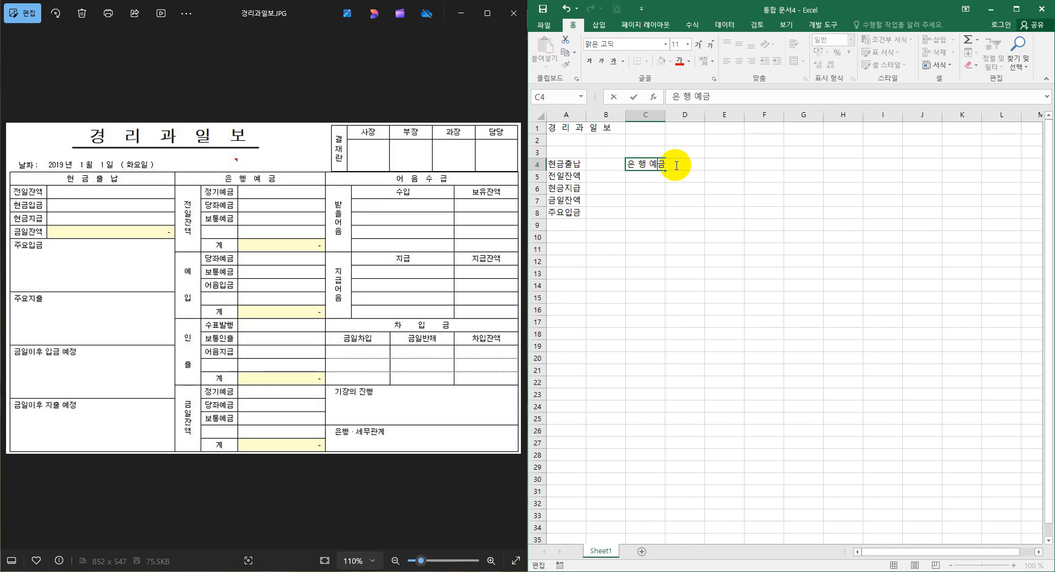
left_click(676, 177)
left_click(654, 175)
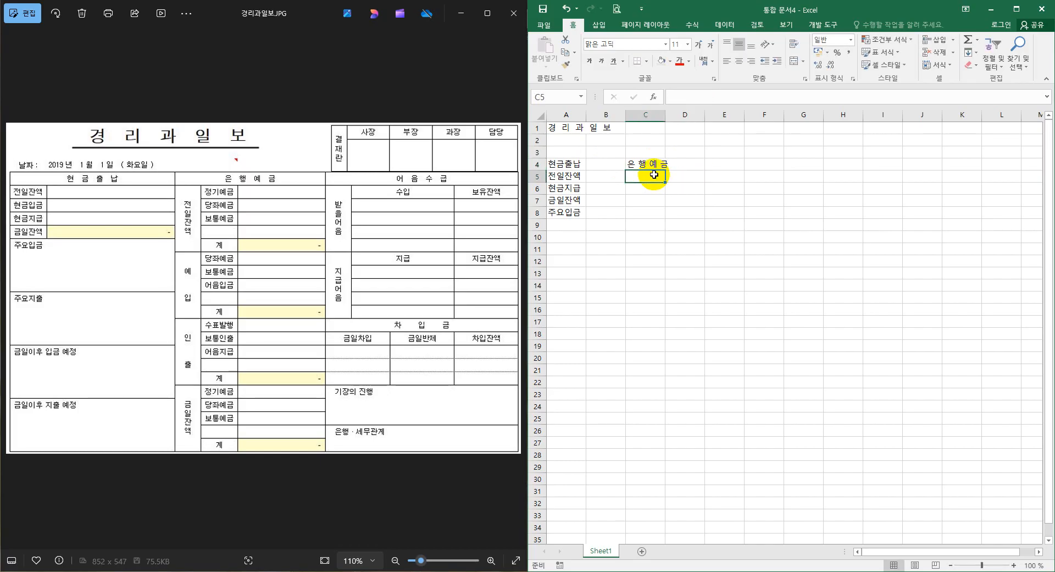
Enter 정기예금, 당좌예금 and 보통예금 in D5 to D7 and the total label 계 in D9, leaving D8 blank
left_click(682, 176)
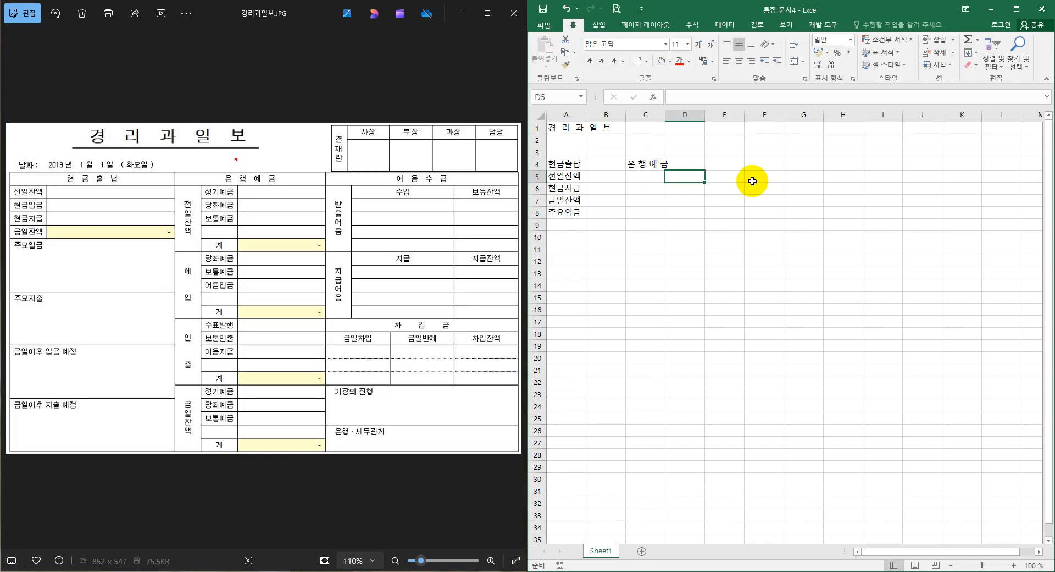
type("정기예")
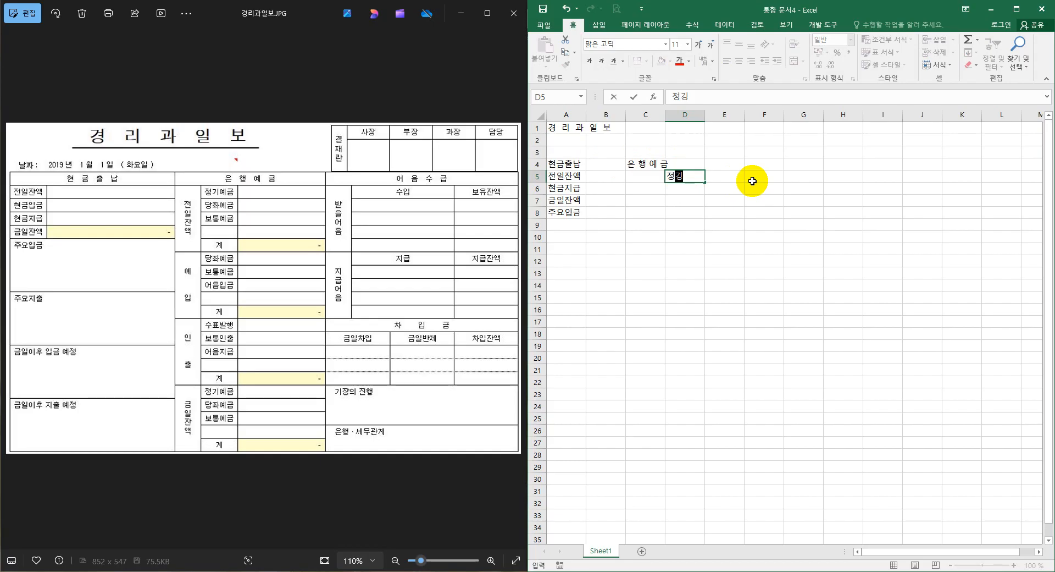
type("금")
key("Return")
type("당조")
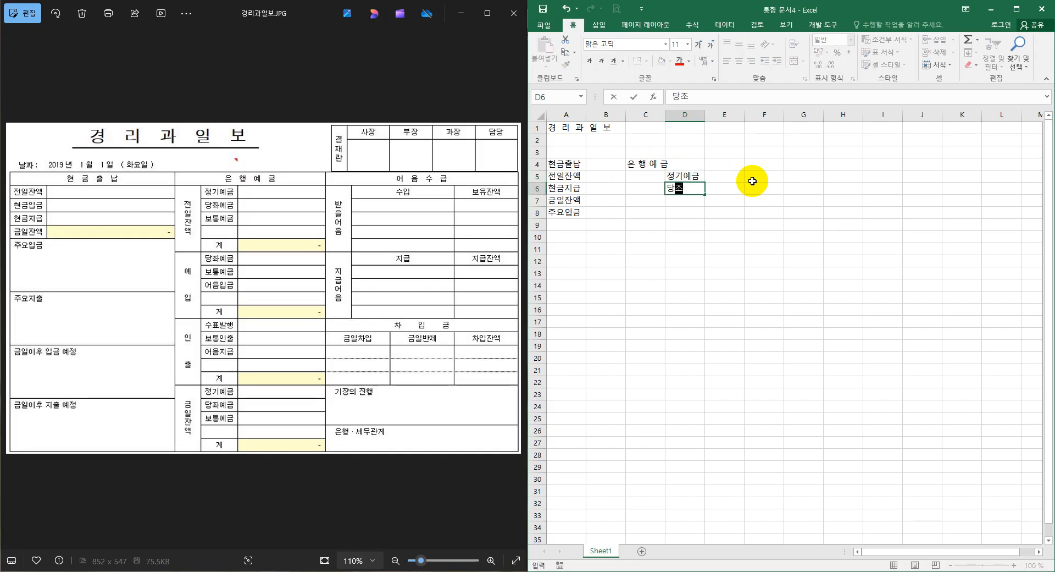
type("예금")
key("Return")
type("보")
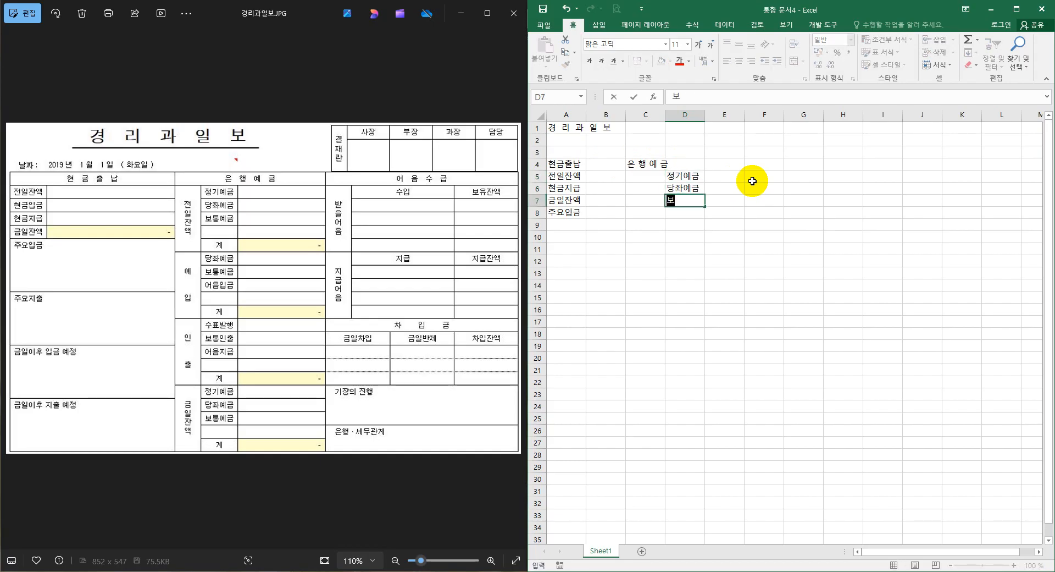
type("통ㅇ금")
key("Return")
key("Return")
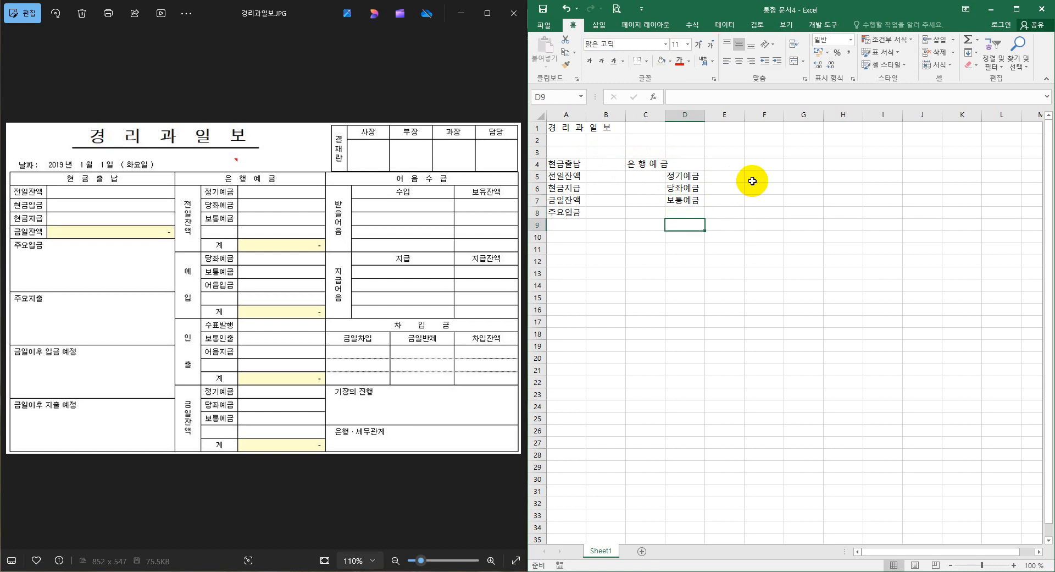
type("계")
key("Return")
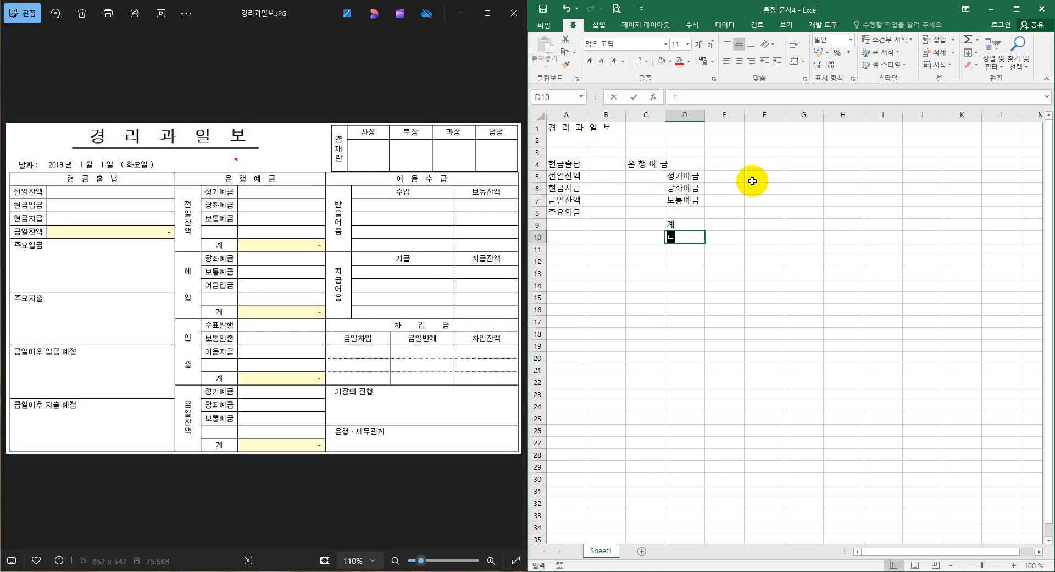
Enter 당좌예금, 보통예금 and 어음입금 in D10 to D12 and the total label 계 in D14, leaving D13 blank
type("당좌")
type("예금")
key("Return")
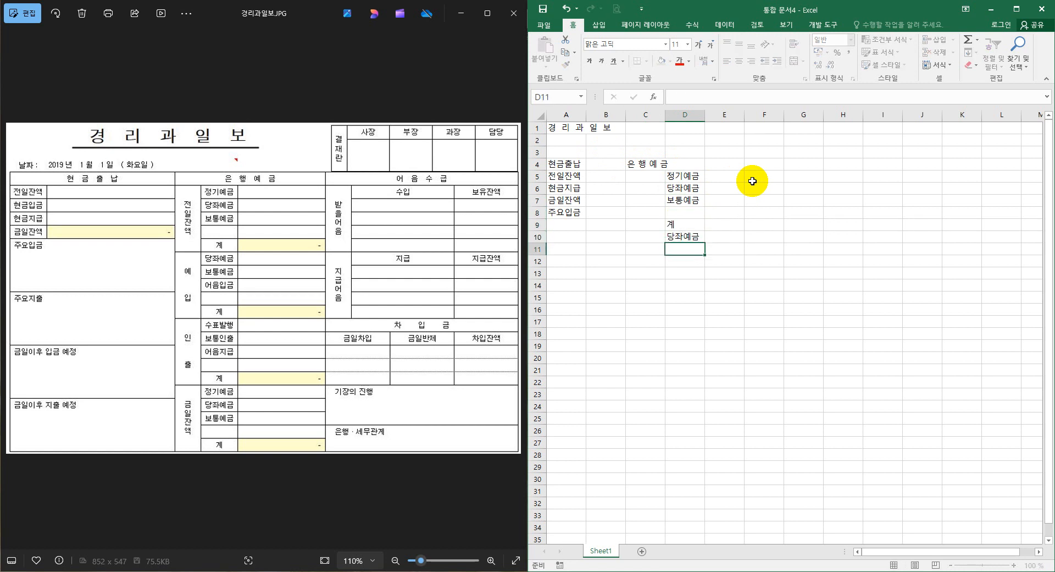
type("보통ㅇ")
type("예금")
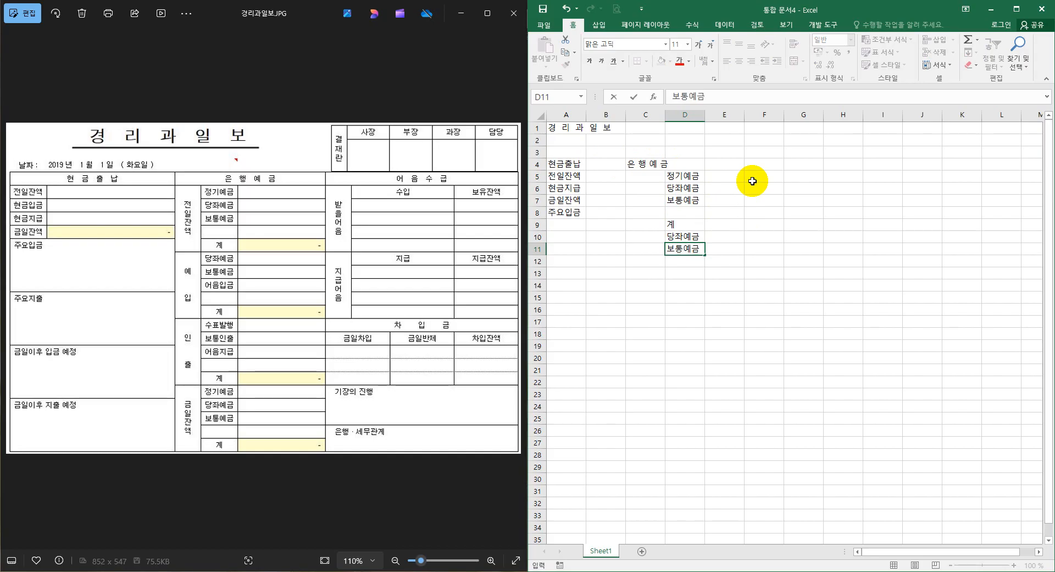
key("Return")
type("엉음입금")
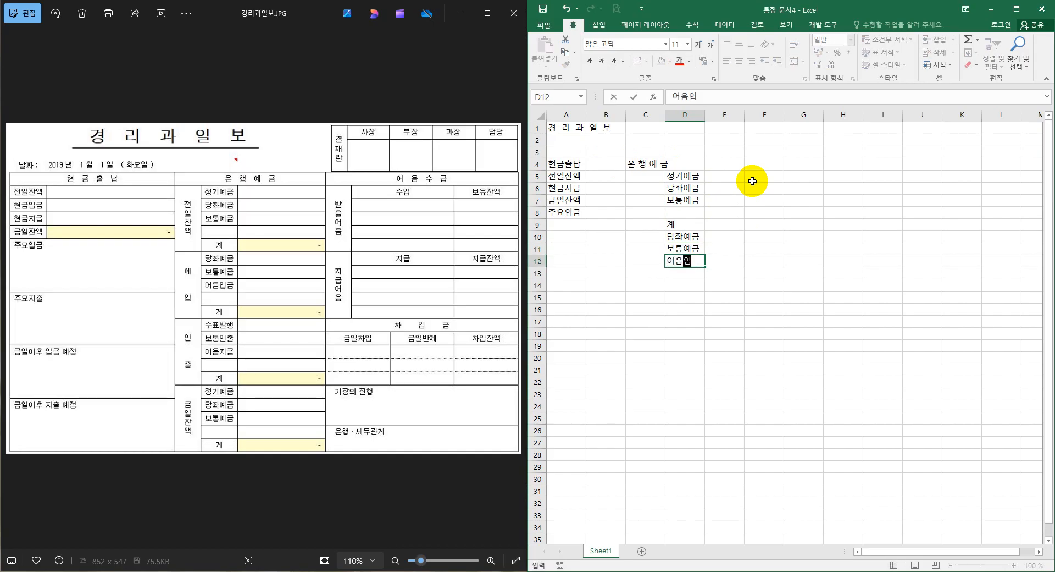
key("Return")
key("Return")
type("ㄱ")
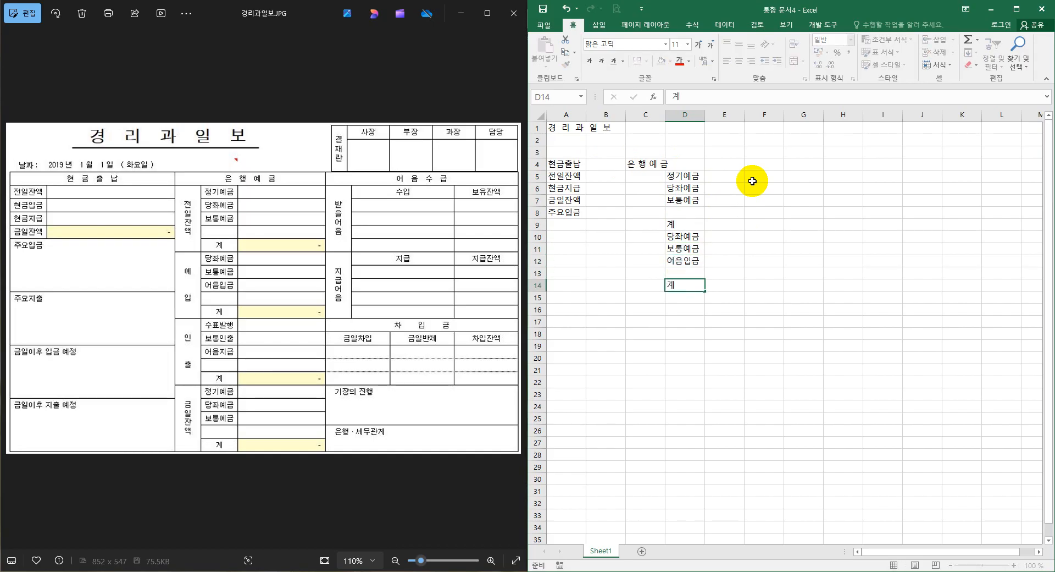
key("Return")
Enter 수표발행, 보통인출 and 어음지급 in D15 to D17 and the total label 계 in D19, leaving D18 blank
type("수표발행")
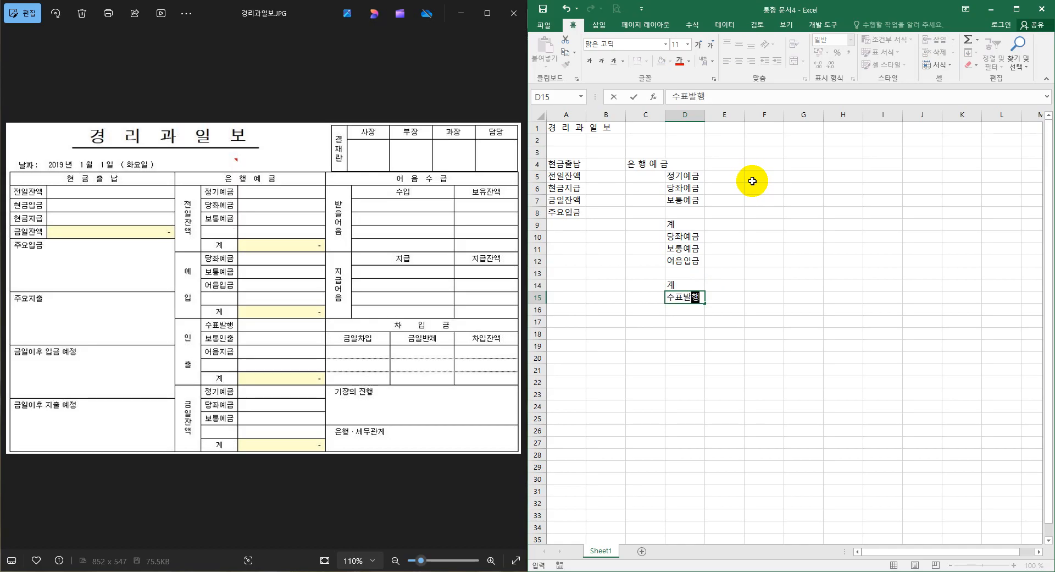
key("Return")
type("보통인출")
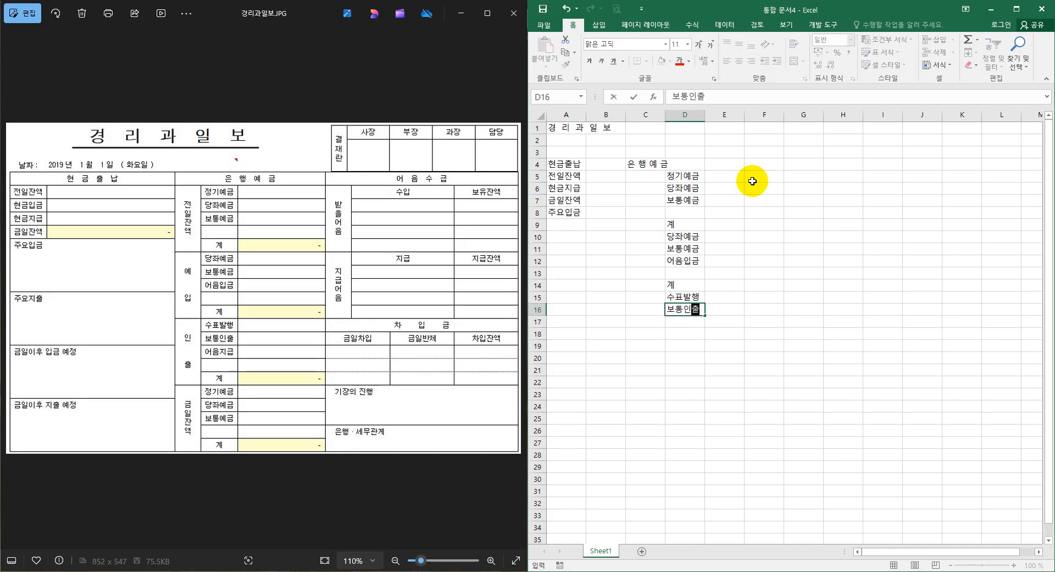
key("Return")
type("어음ㅈㅣ급")
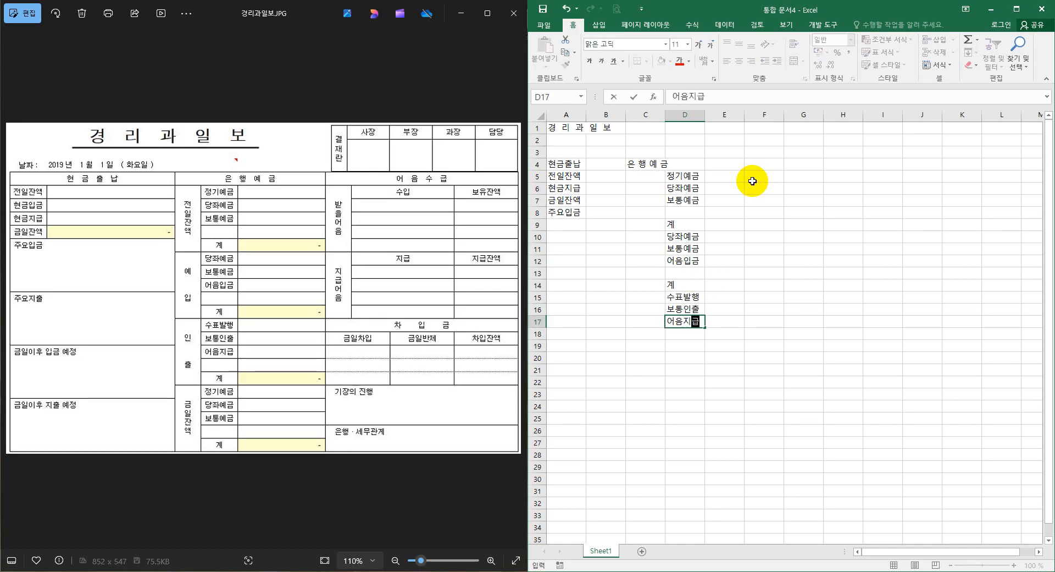
key("Return")
key("Return")
type("ㄱㅖ")
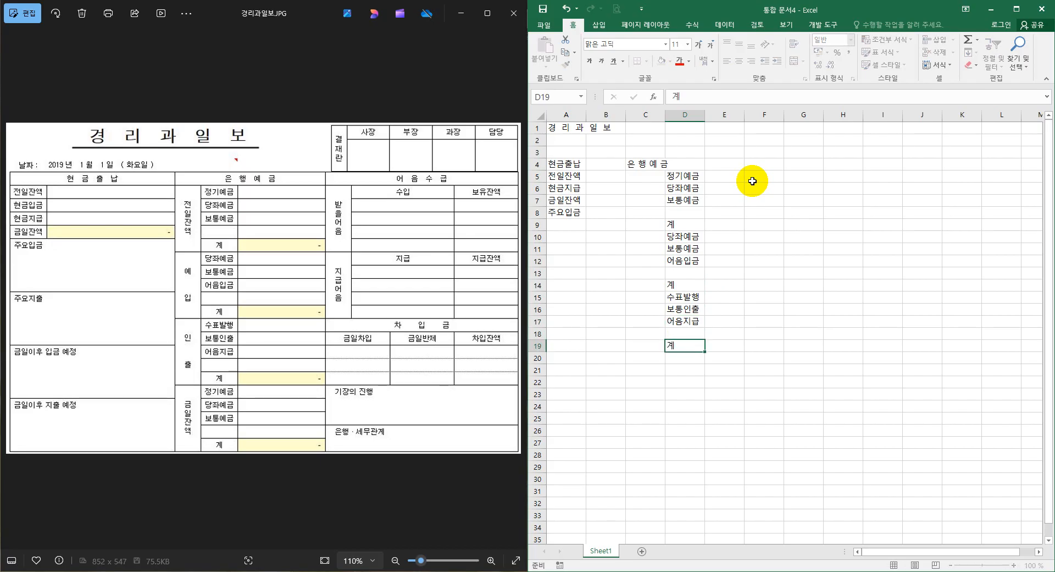
key("Return")
Enter 정기예금, 당좌예금 and 보통예금 in D20 to D22 and the total label 계 in D24, leaving D23 blank
type("정ㄱㅣㅇㅖ금")
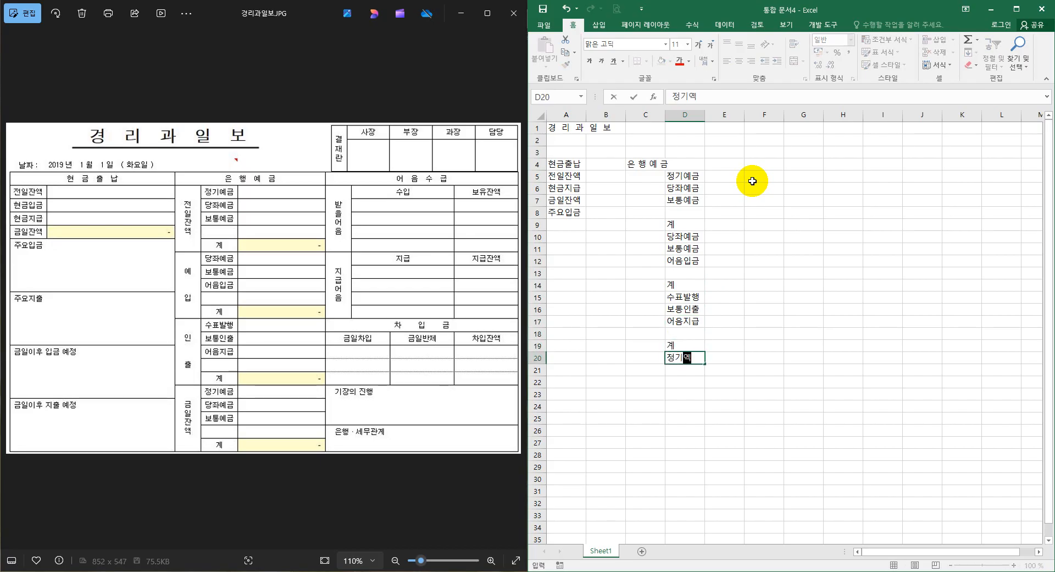
key("Return")
type("당조ㅏ예금")
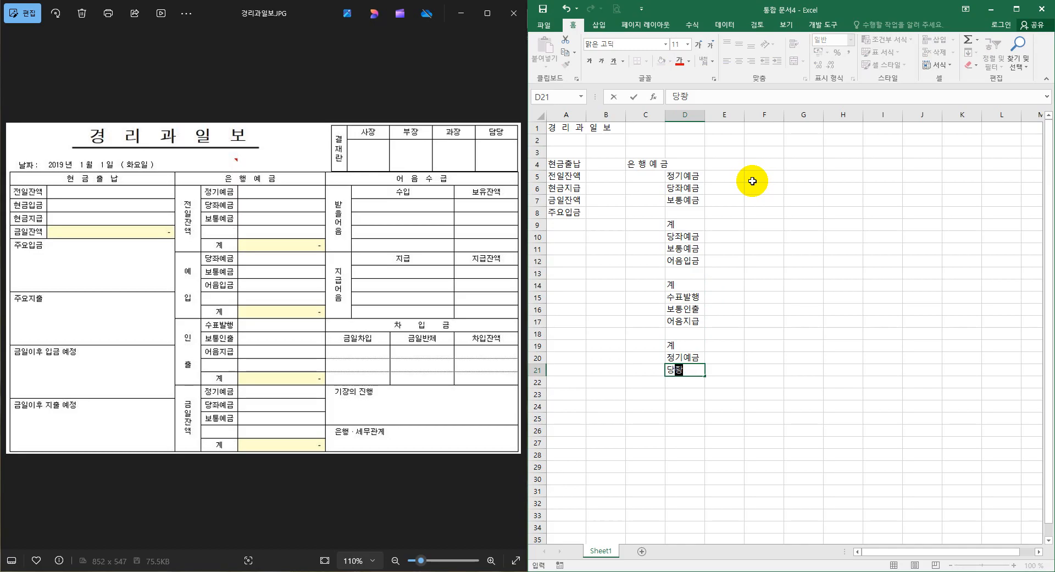
key("Return")
type("보ㅌㅗㅇㅇ")
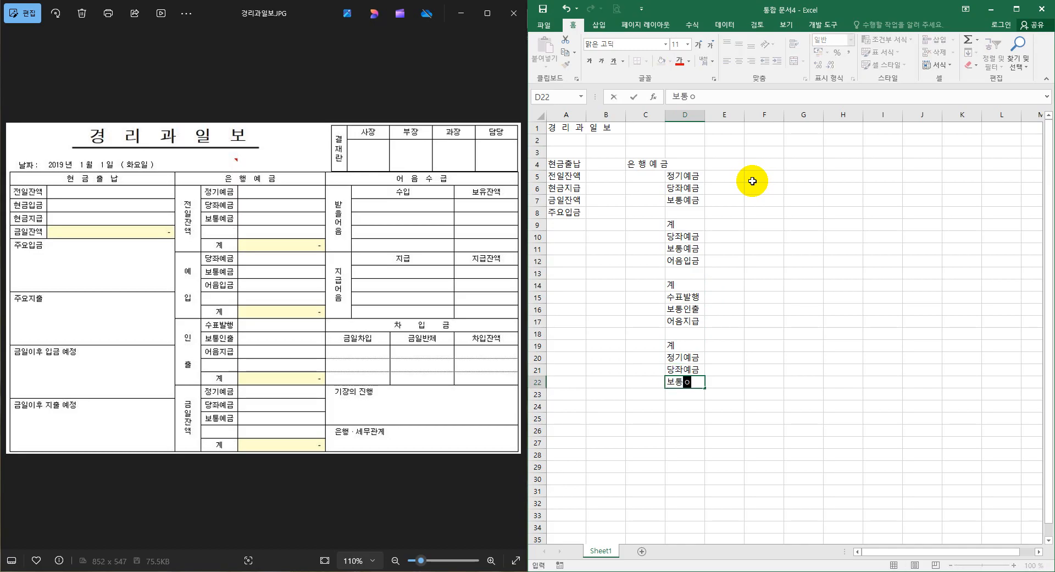
type("금")
key("Return")
key("Return")
type("계")
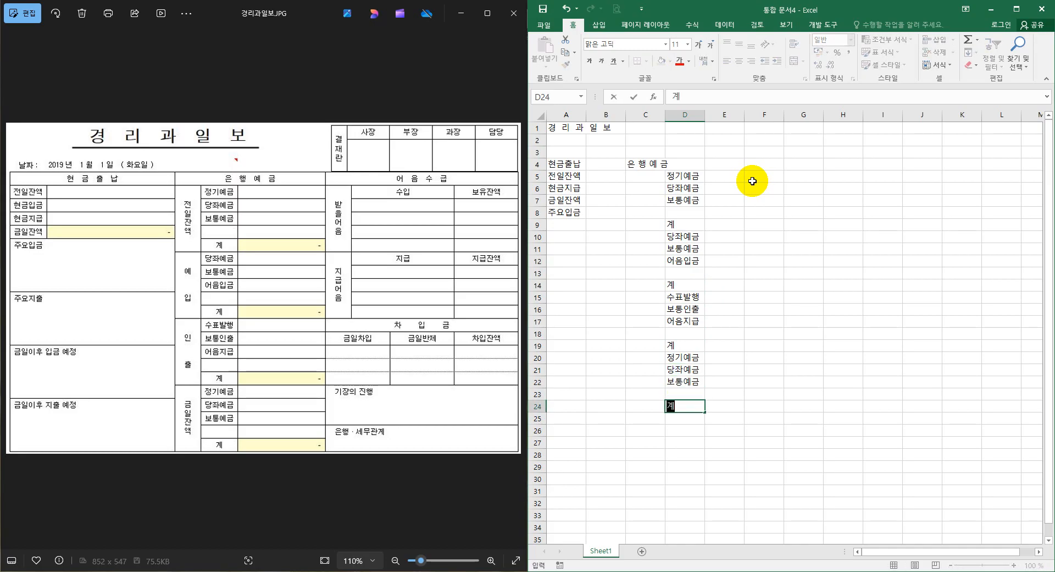
key("Return")
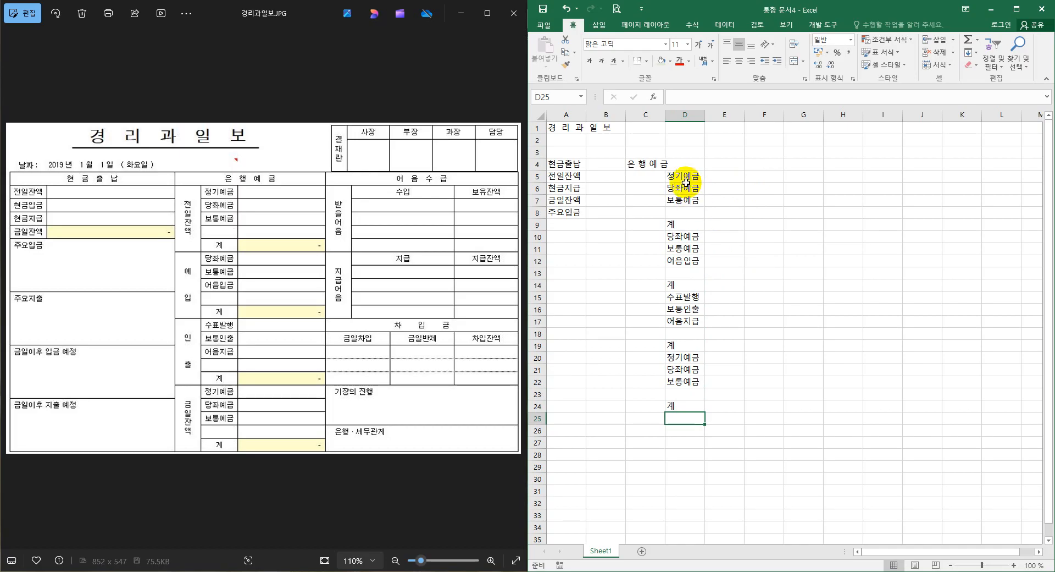
Label the first bank deposit group 전일잔액 in C5 and go to C10, the start of the second group
left_click(659, 175)
type("전")
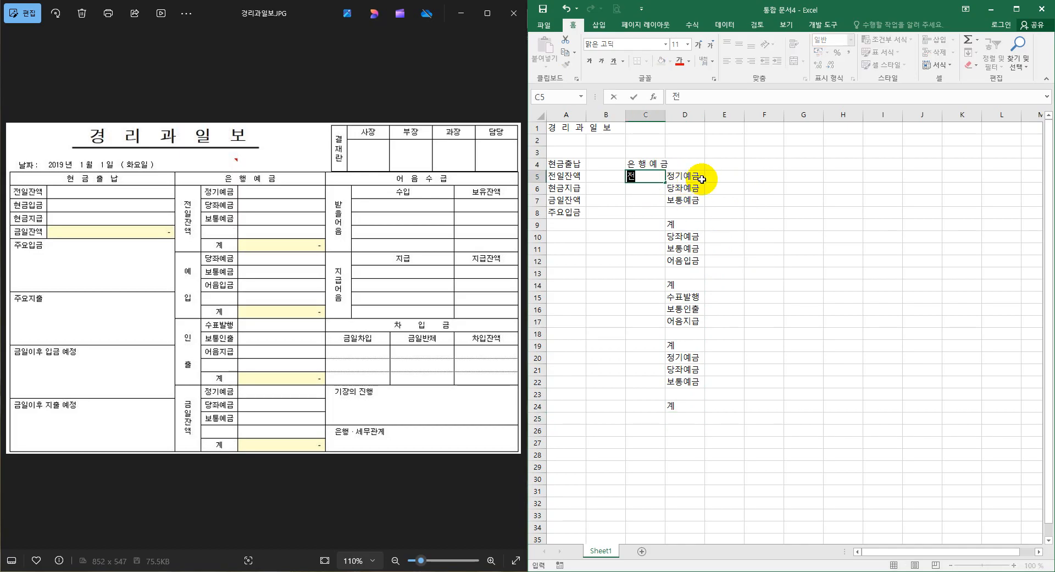
type("일자ㄴㅇㅐㄱ")
key("Return")
key("Return")
key("Return")
key("Return")
key("Return")
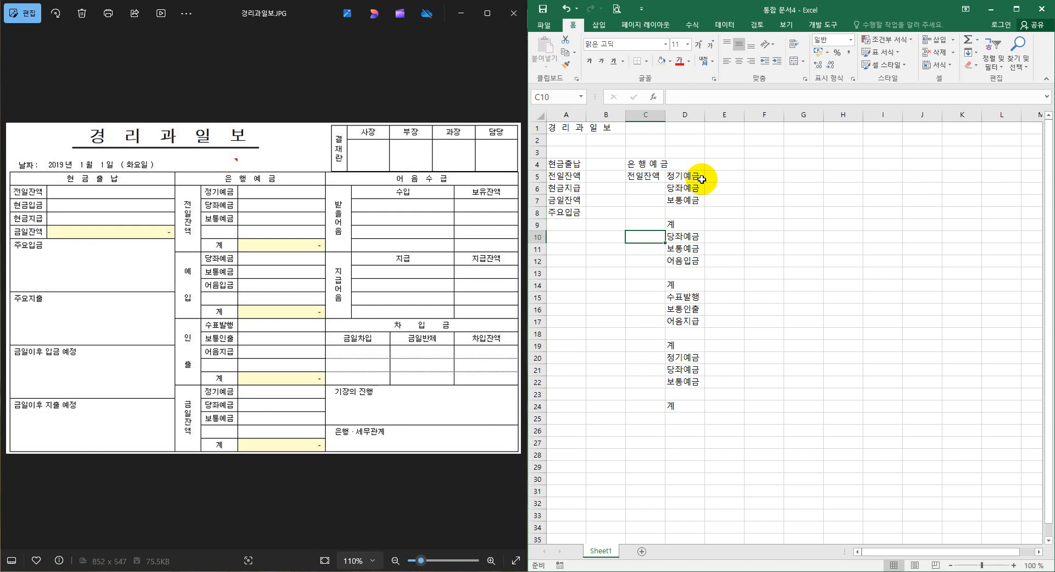
Label the second bank deposit group 예입 in C10 and go to C15, the start of the third group
type("ㅇㅖㅇㅣㅂ")
key("Return")
key("Return")
key("Return")
key("Return")
key("Return")
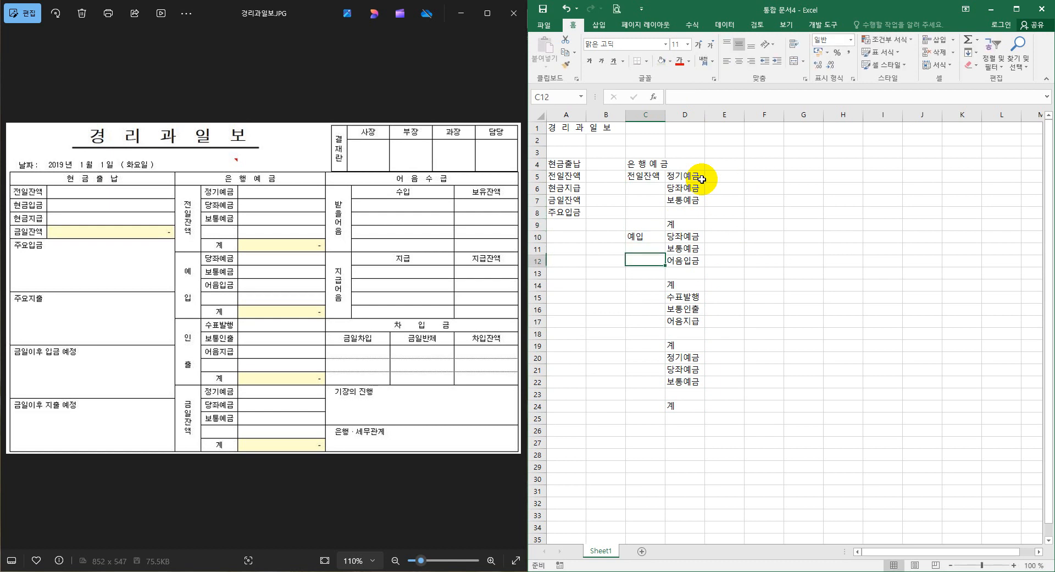
Label the third bank deposit group 인출 in C15 and the fourth group 금일잔액 in C20
type("ㅇㅣㄴㅊㅜㄹ")
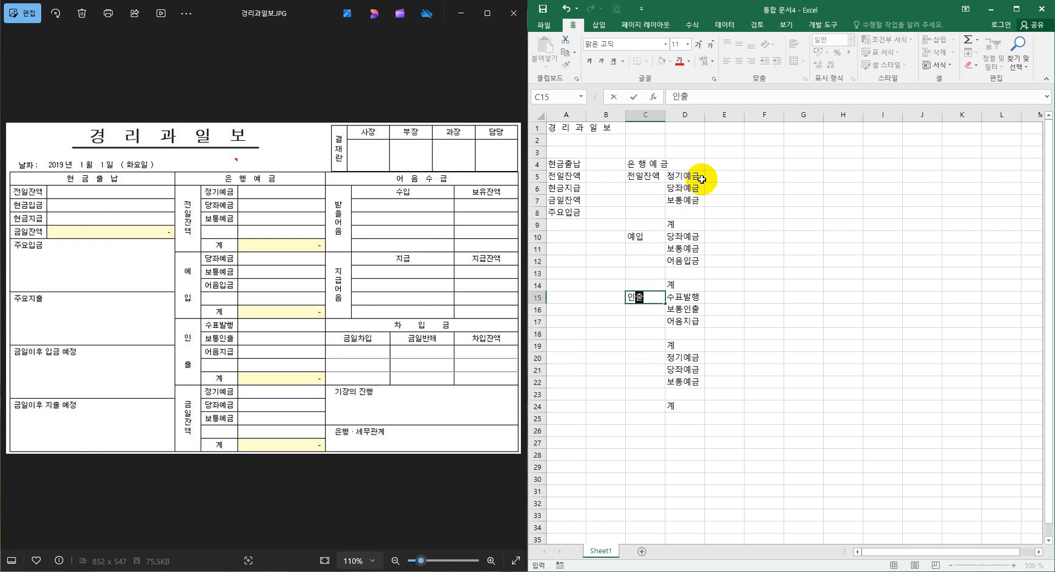
key("Return")
key("Return")
key("Return")
key("Return")
key("Return")
type("ㄱ")
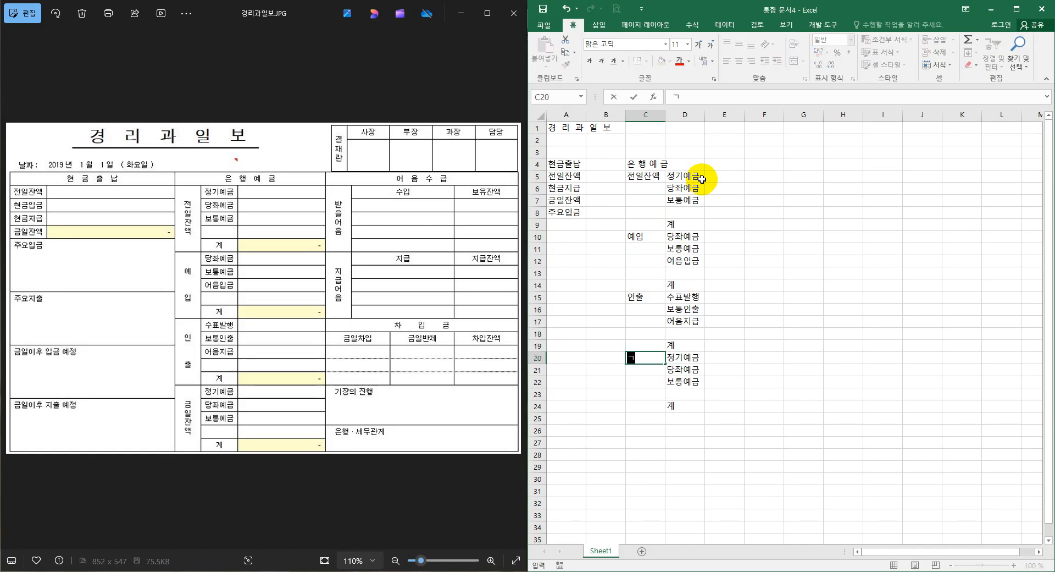
type("ㅡㅁㅇㅣㄹㅈㅏㄴㅇㅐㄱ")
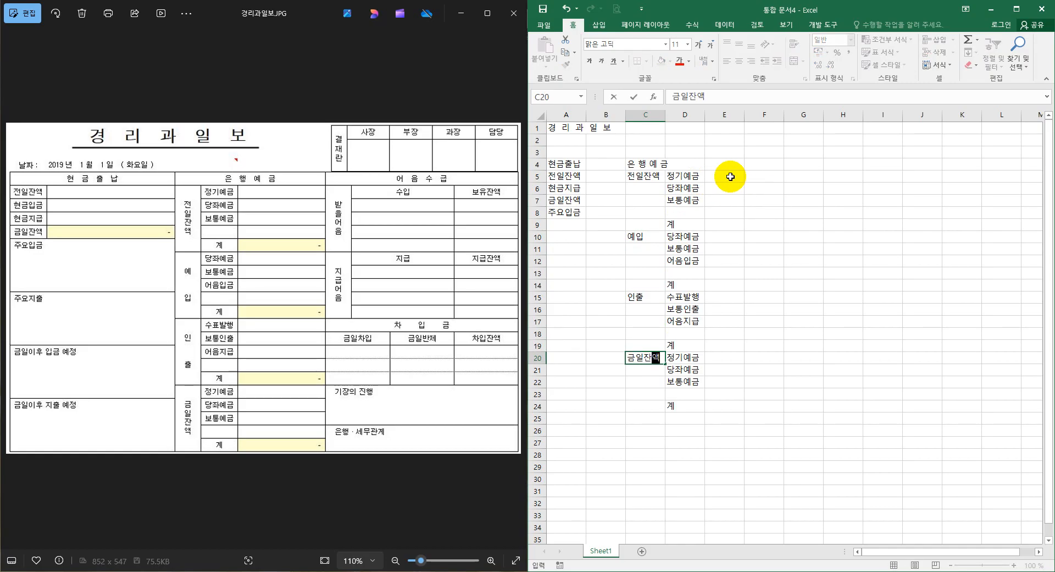
left_click(731, 177)
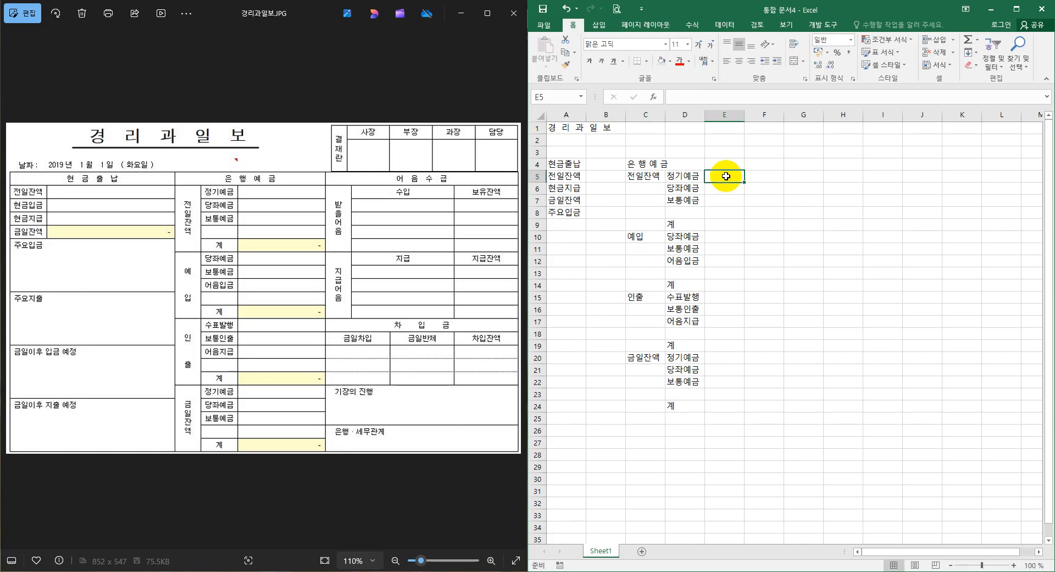
Enter the section heading 어 음 수 급 in F4 with a space between each character
left_click(772, 165)
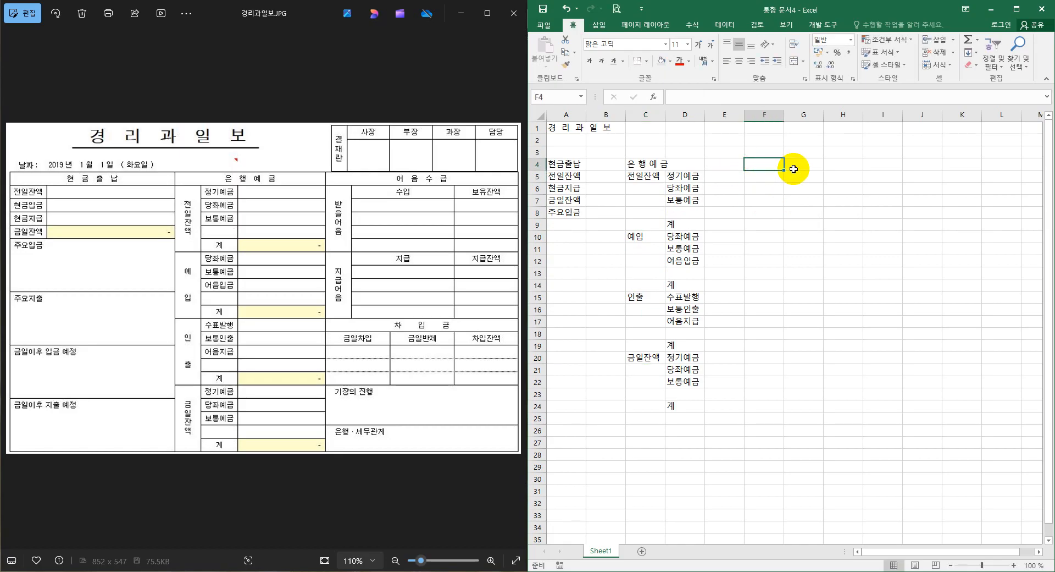
type("어 음 ")
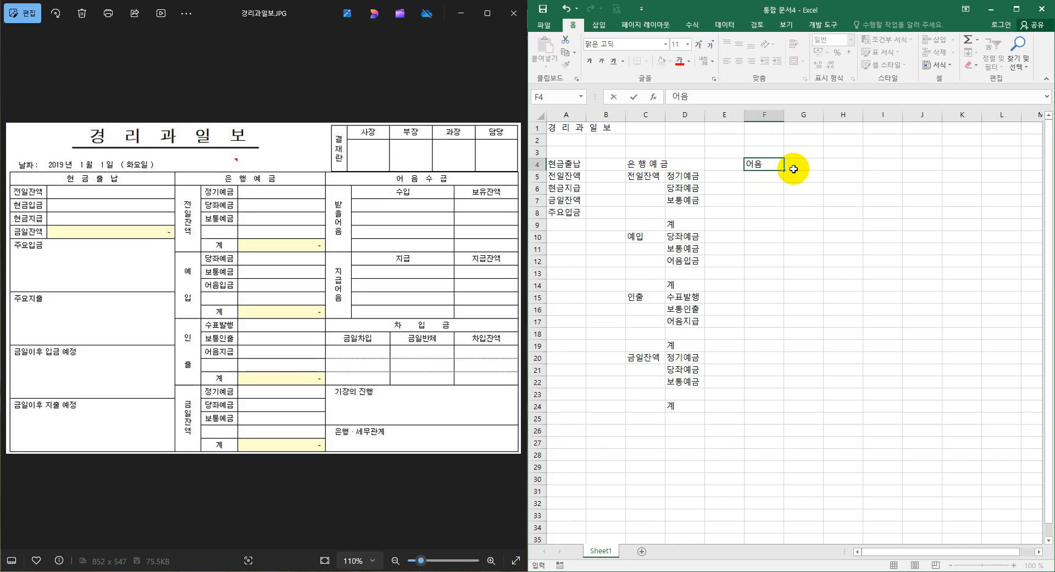
type("수급")
left_click(754, 165)
left_click(765, 165)
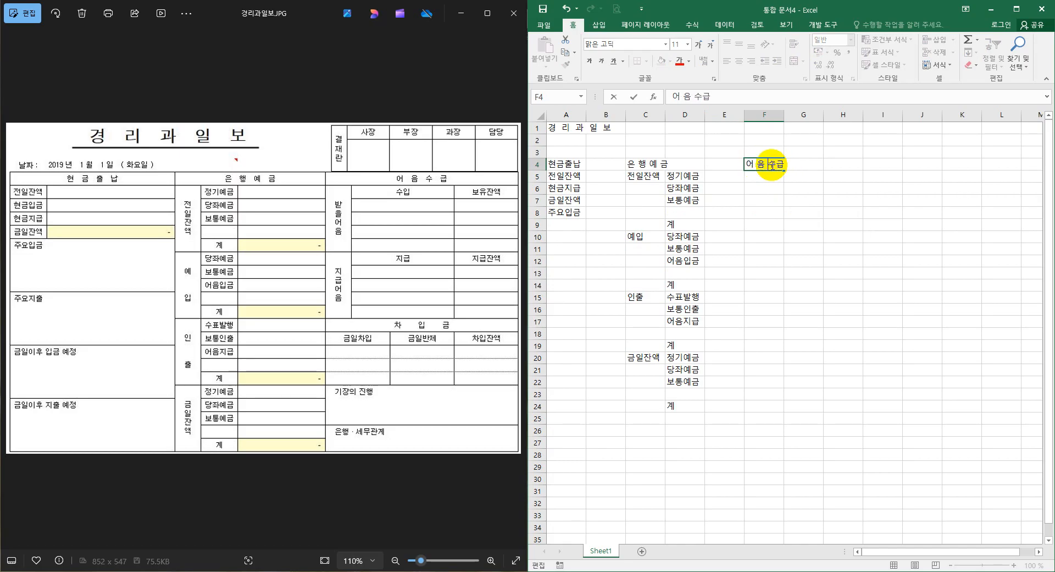
left_click(773, 165)
key("Return")
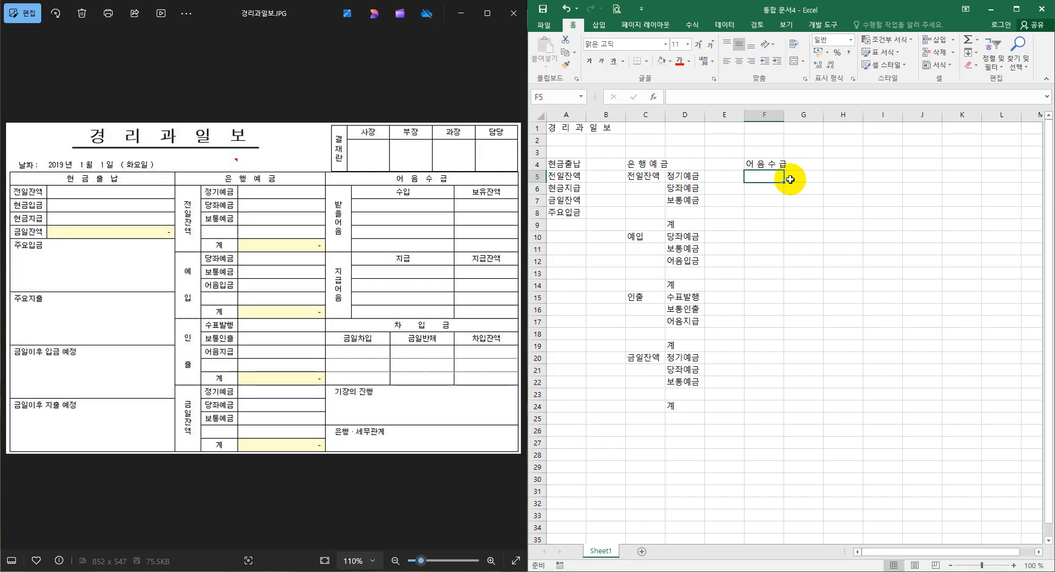
Enter the group label 받음어음 in F5 below the 어 음 수 급 heading and go to F10
type("받음어음")
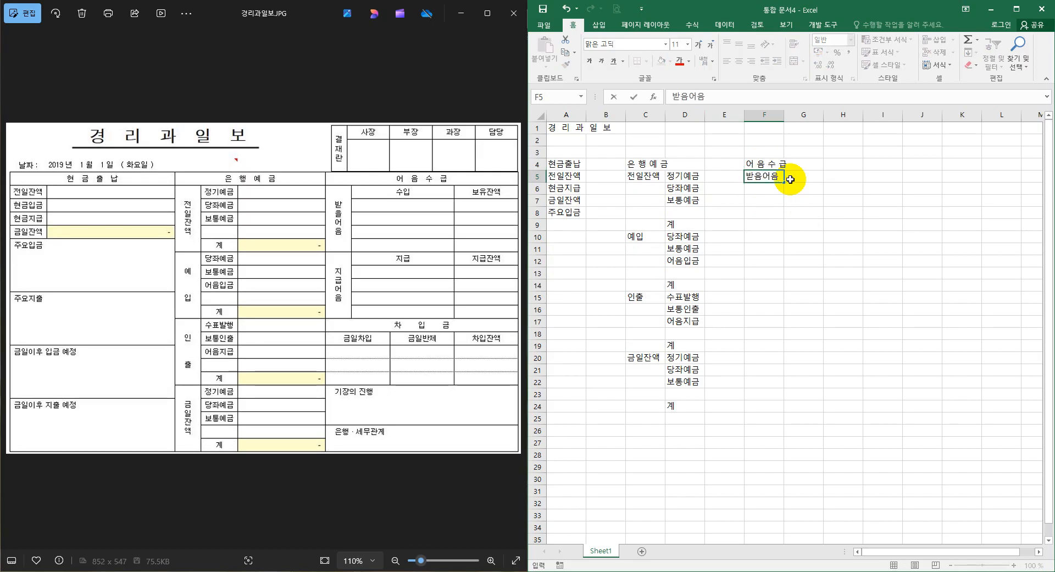
key("Return")
key("Down")
key("Down")
key("Down")
key("Down")
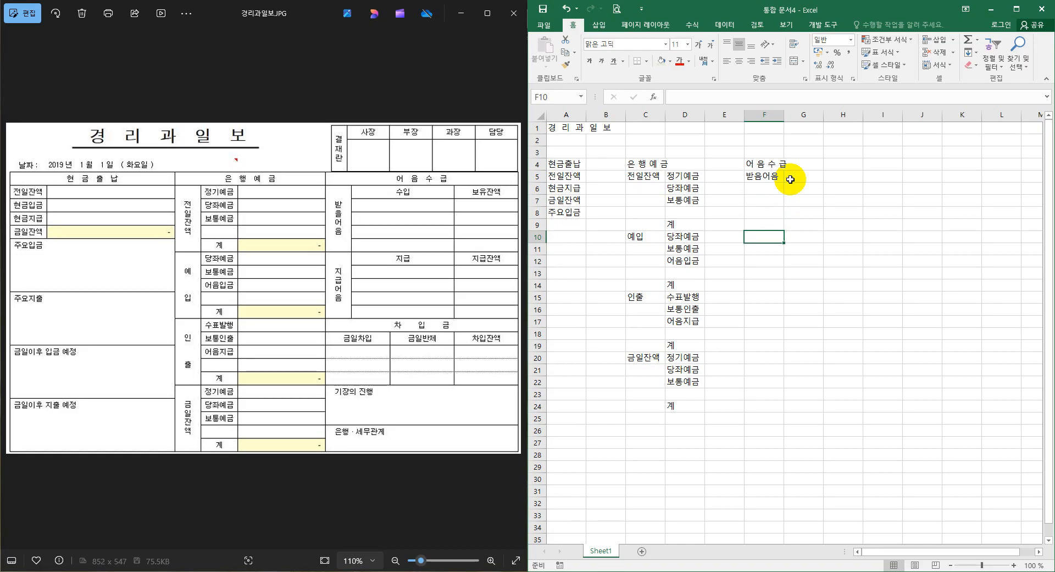
Enter the group label 지급어음 in F10 and the section heading 차입금 in F15
type("지그어음")
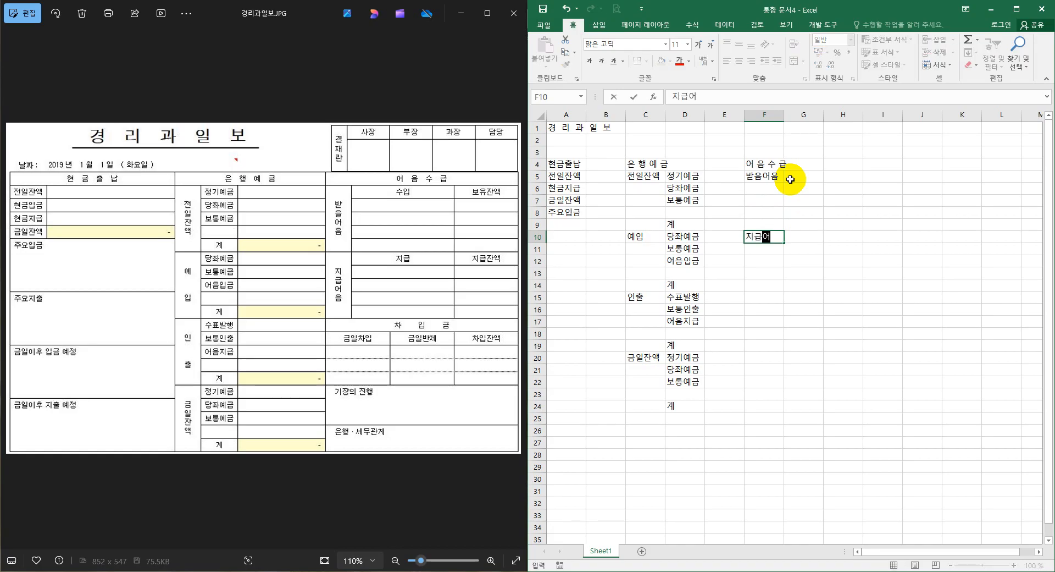
key("Return")
key("Down")
key("Down")
key("Down")
key("Down")
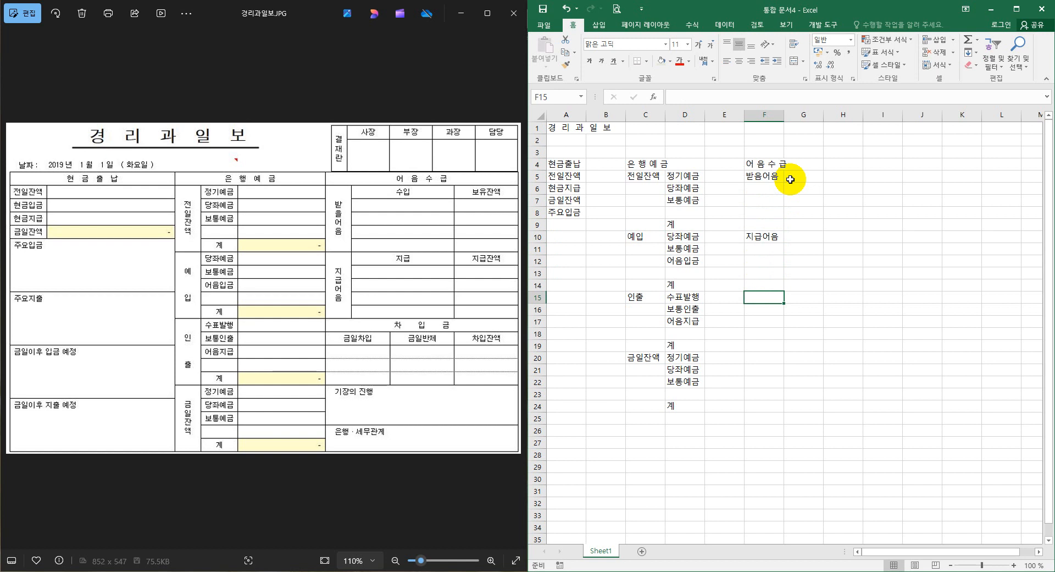
type("차입금")
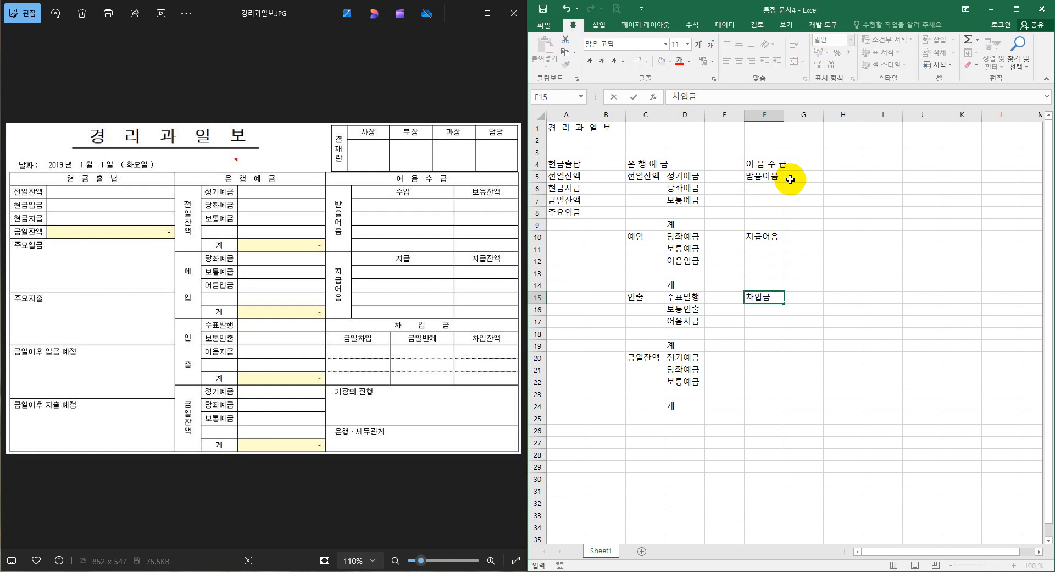
key("Return")
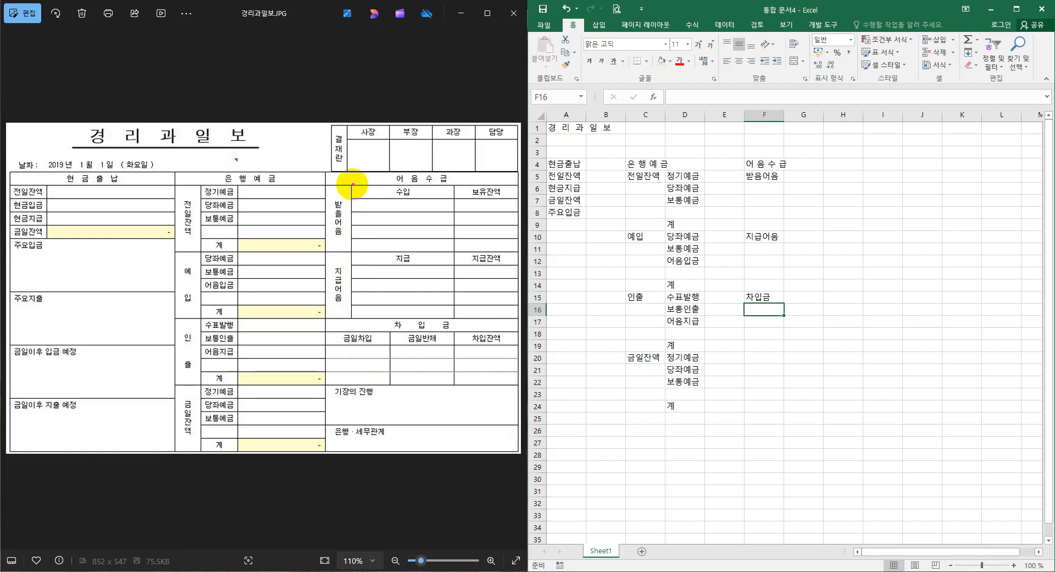
Enter the column labels 금일차입 in F16, 금일반제 in H16 and 차입잔액 in I16 under 차입금
left_click_drag(352, 184, 351, 383)
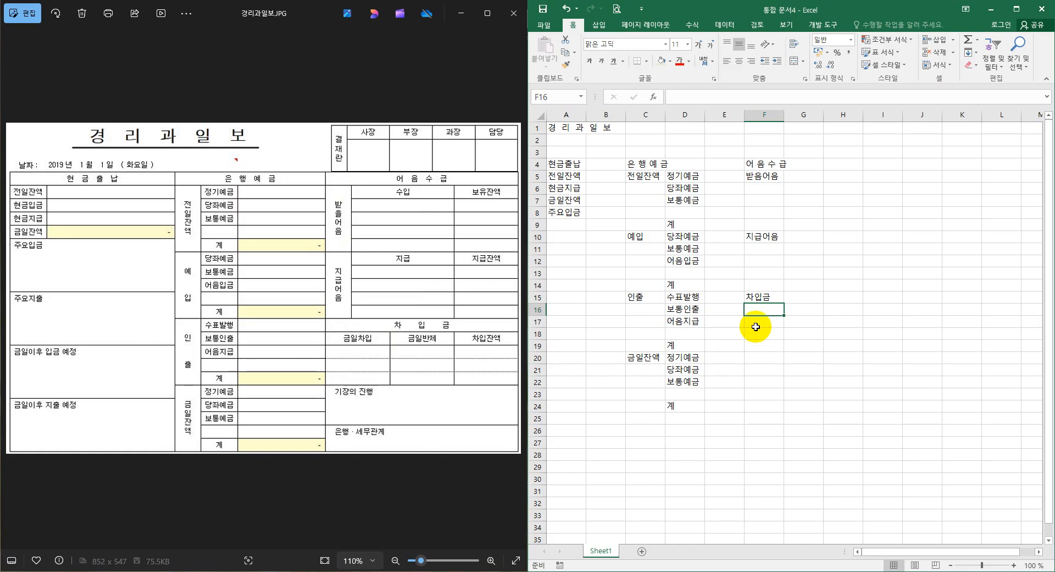
type("금일차입")
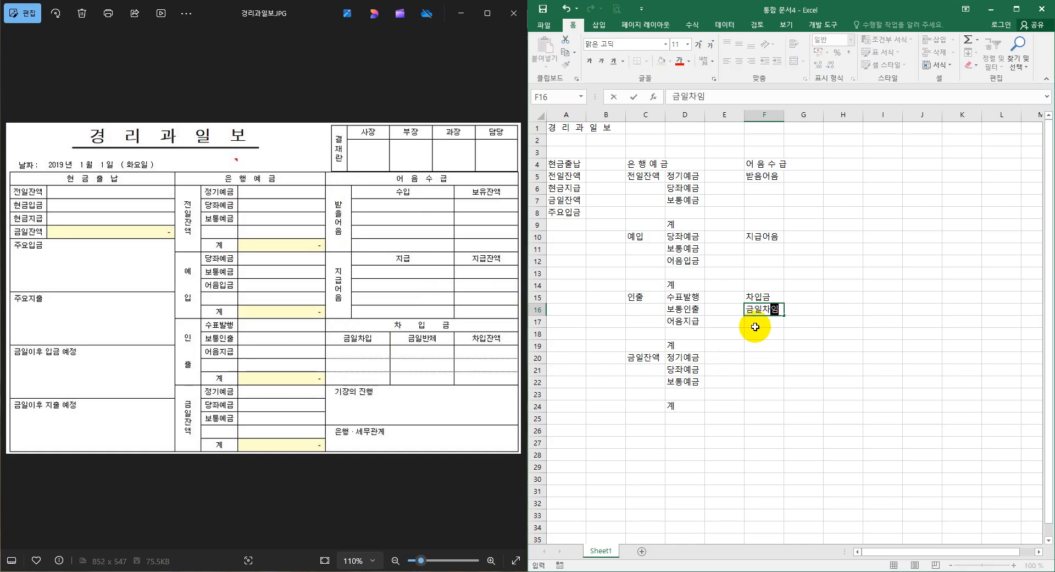
key("Tab")
key("Tab")
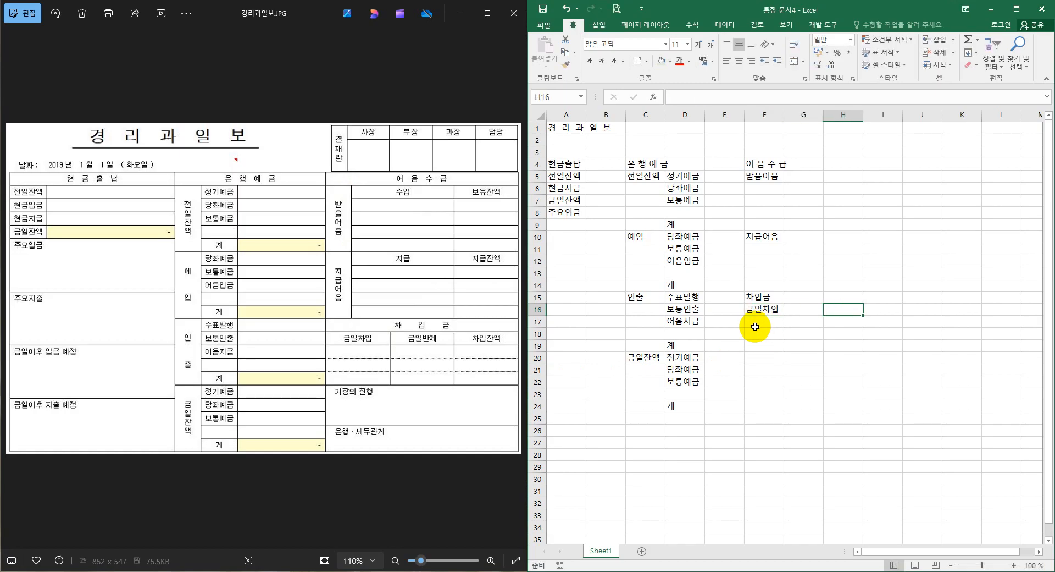
type("금일반제")
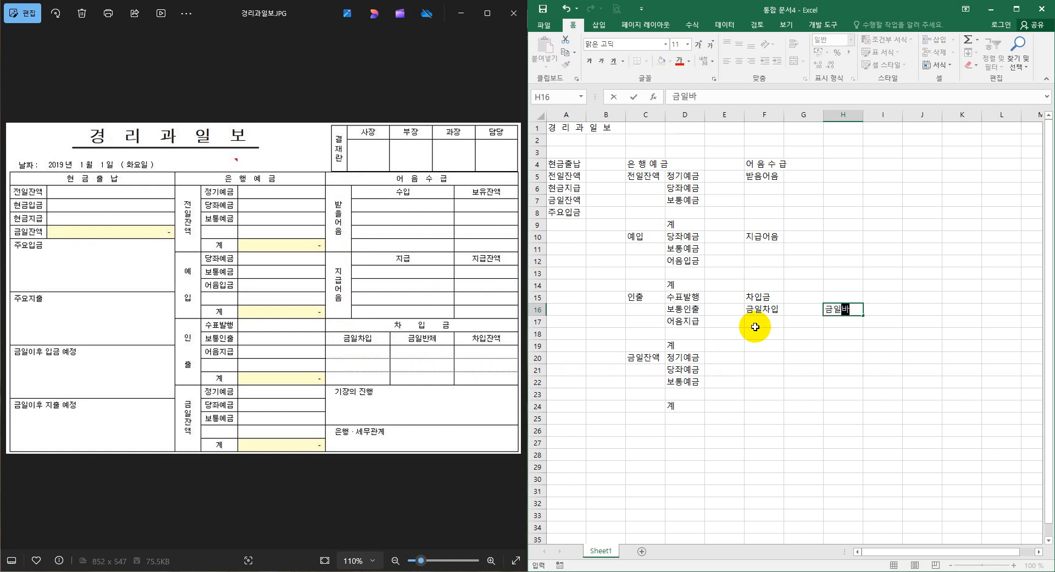
key("Tab")
type("차이")
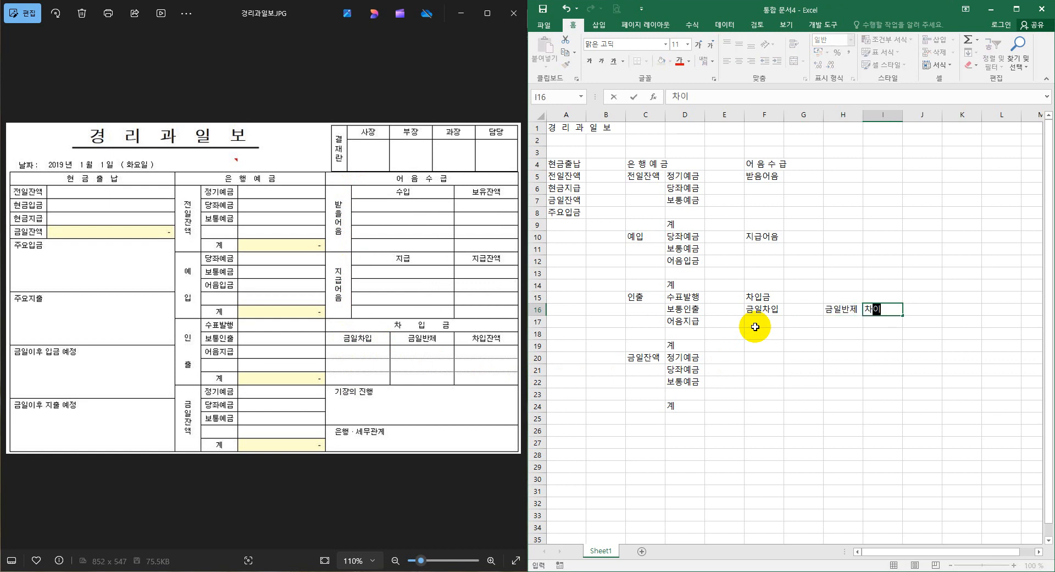
type("잔액")
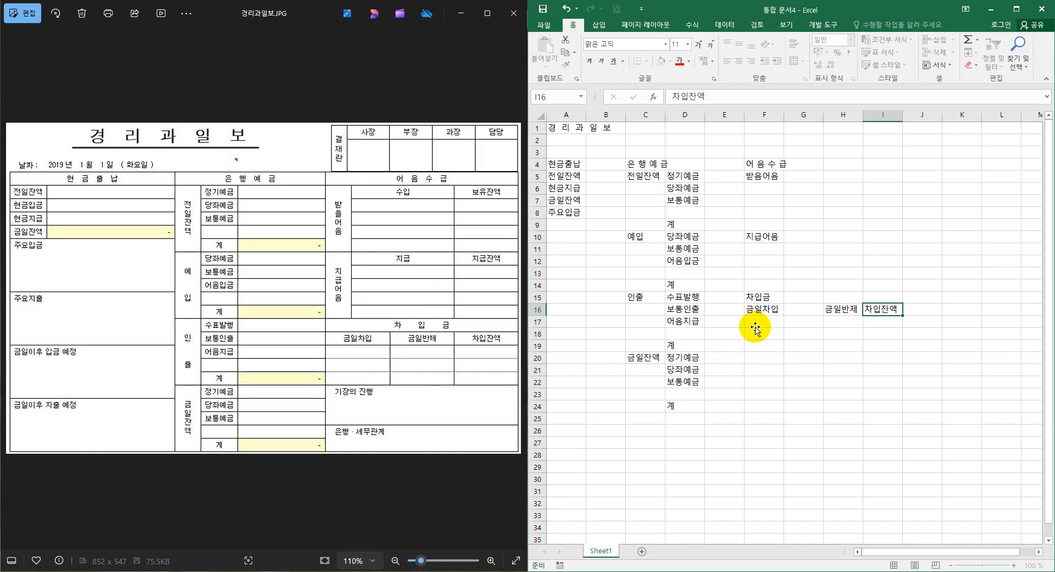
left_click(755, 327)
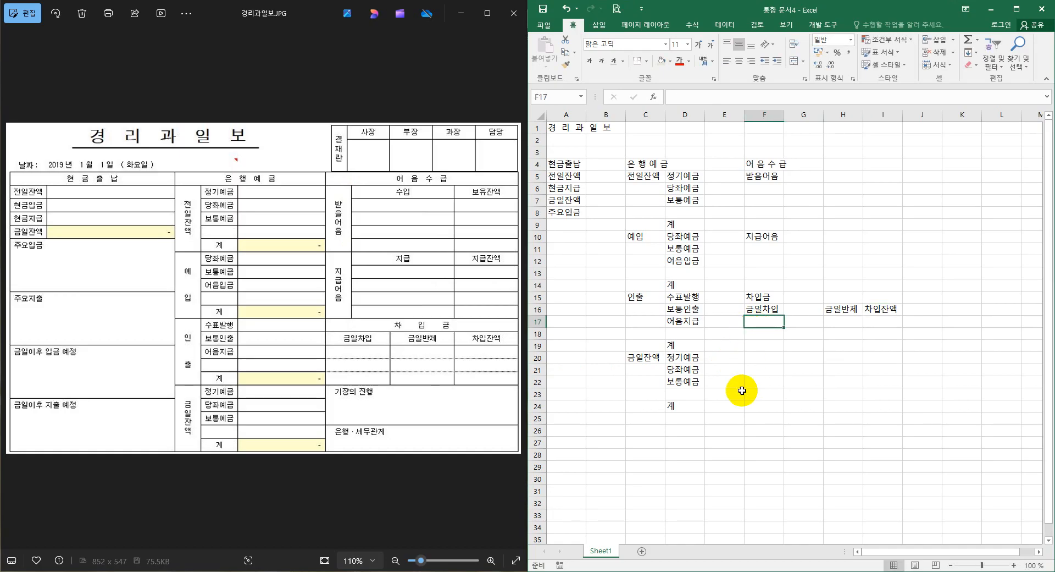
Enter 기장의 진행 in F20 and begin the label in F23 with 은행
left_click(757, 360)
type("기장의")
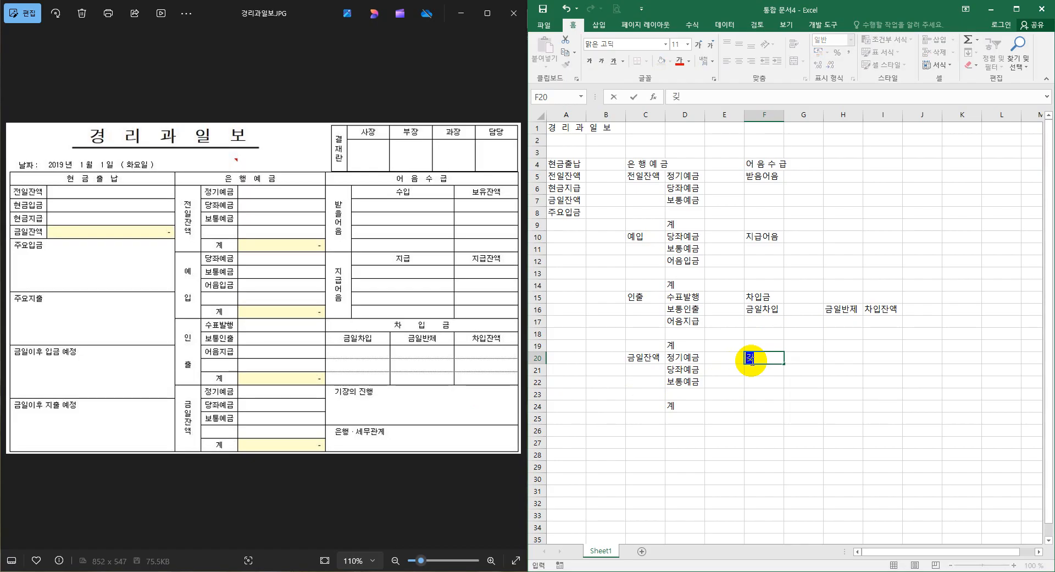
type(" 진행")
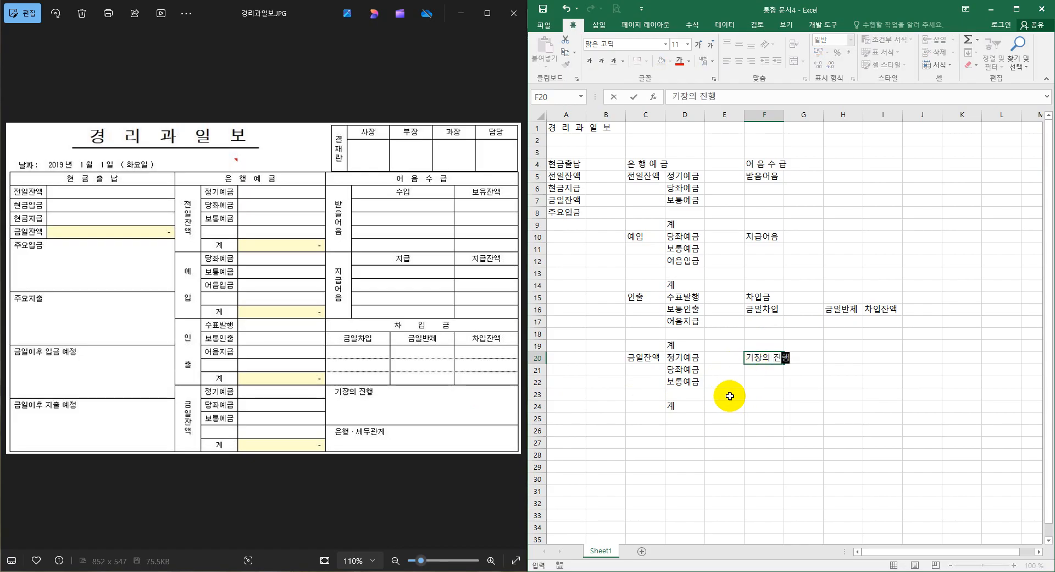
left_click(754, 394)
type("은행")
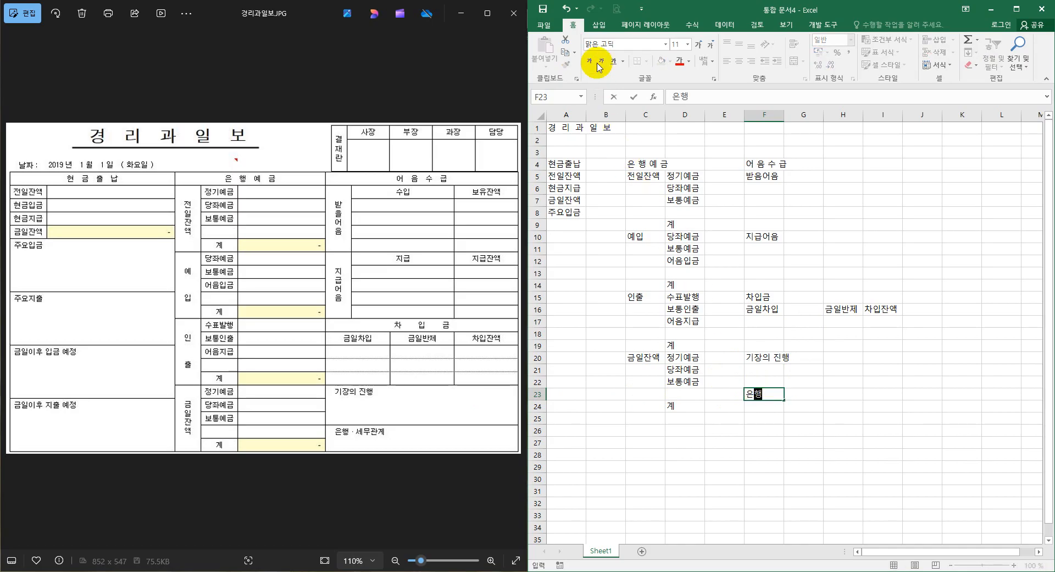
Insert the Middle Dot symbol from the 굴림 font after 은행 in F23
left_click(599, 28)
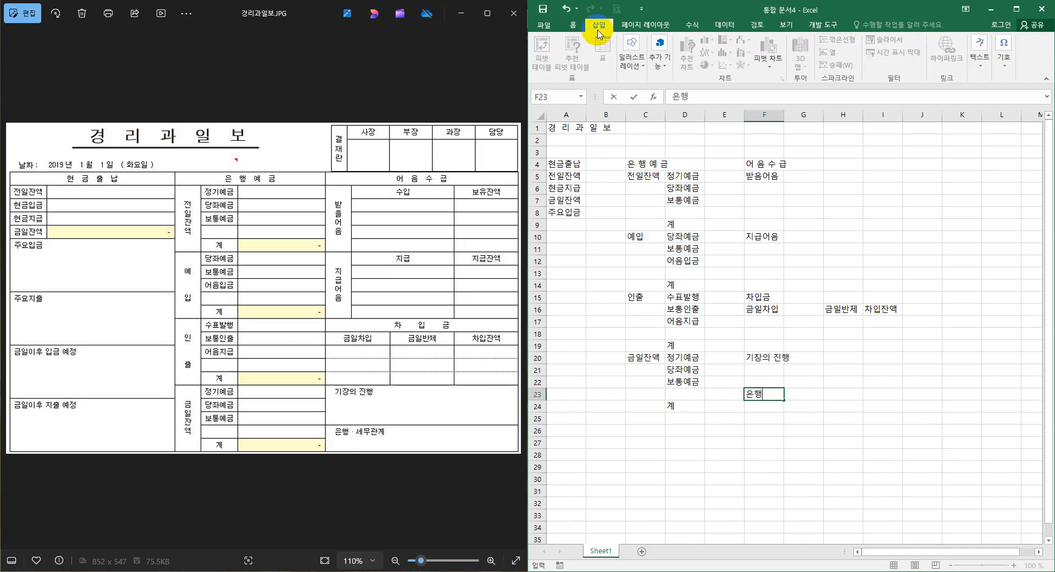
left_click(1005, 55)
left_click(1027, 97)
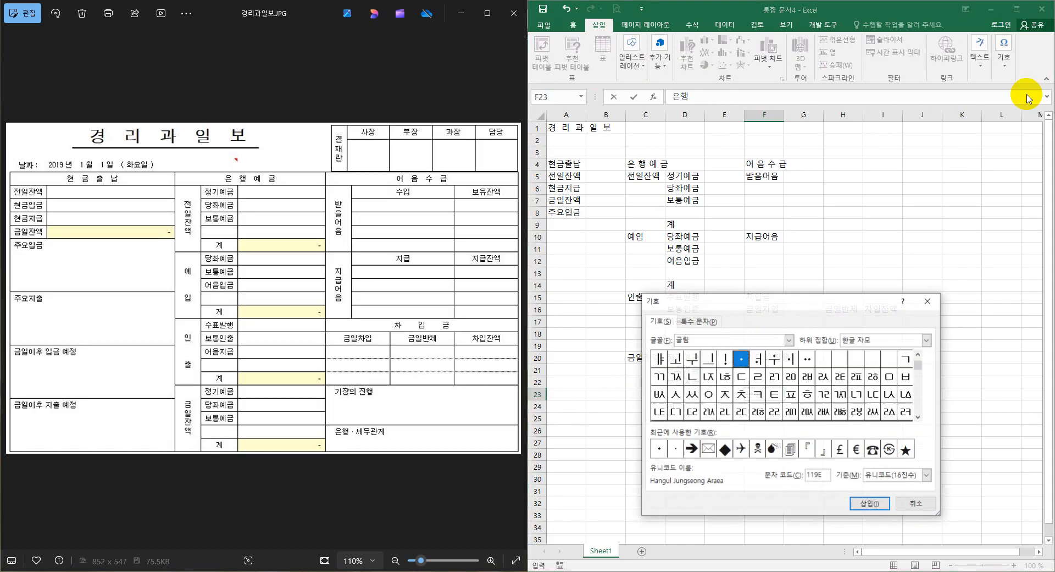
left_click_drag(919, 365, 920, 352)
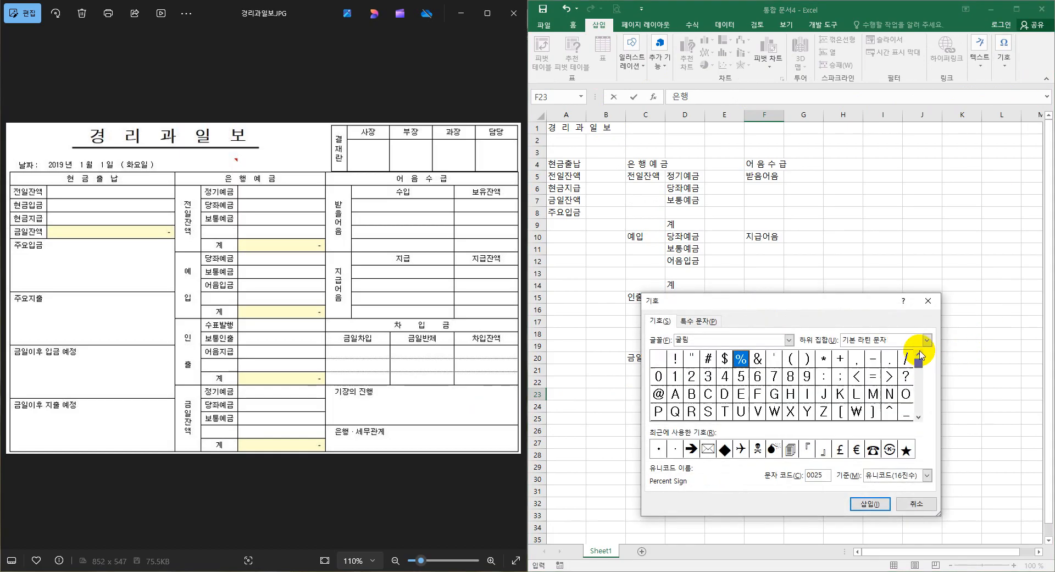
left_click(919, 418)
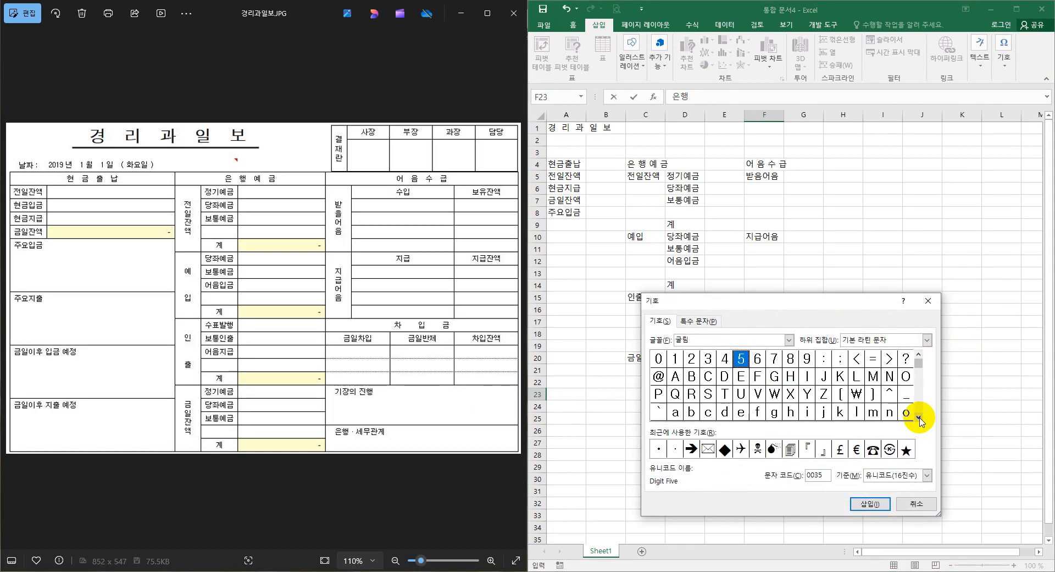
left_click(919, 418)
left_click(919, 418)
left_click(920, 418)
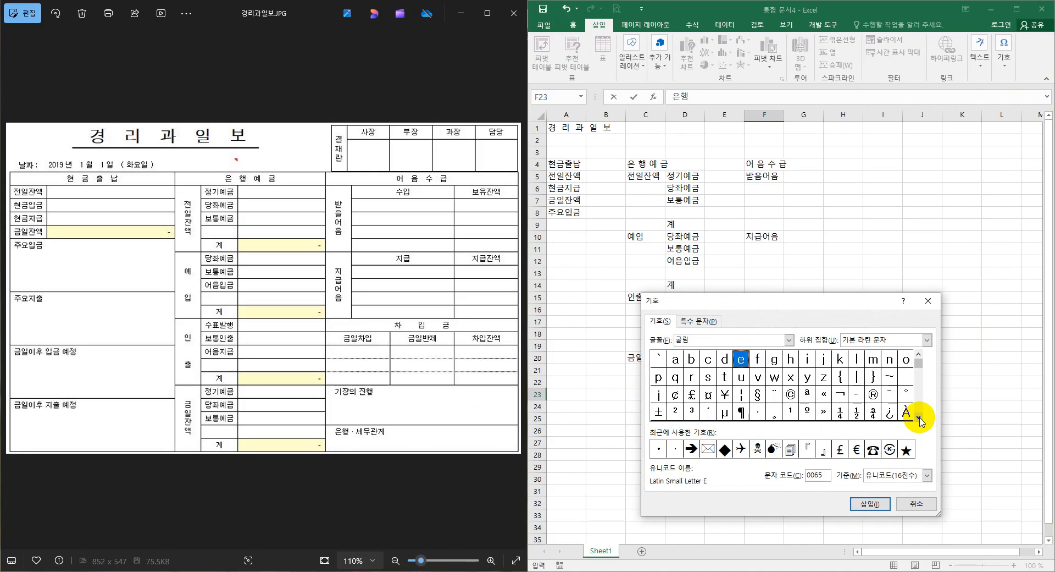
left_click(757, 412)
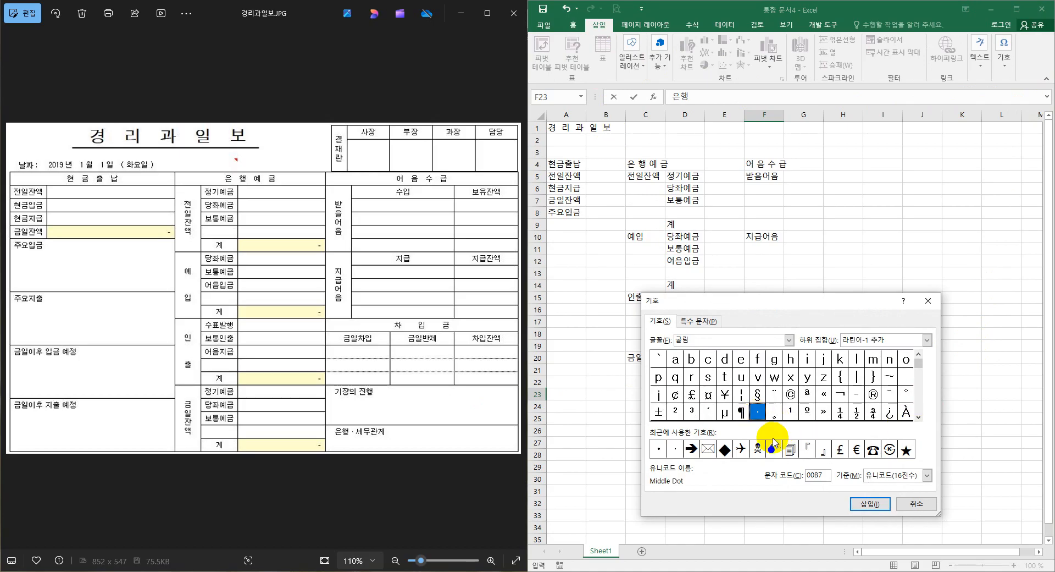
left_click(869, 503)
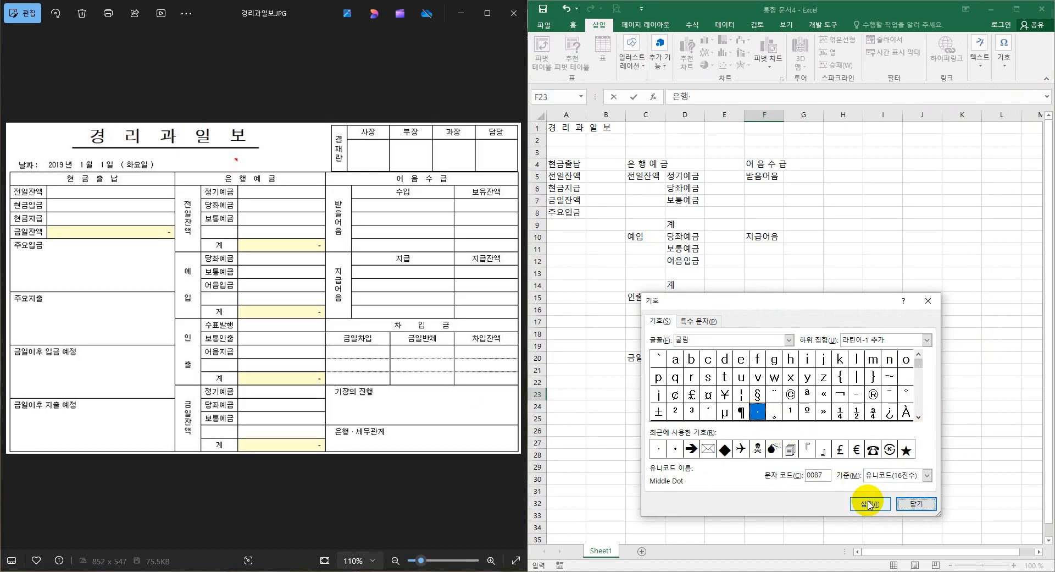
left_click(916, 502)
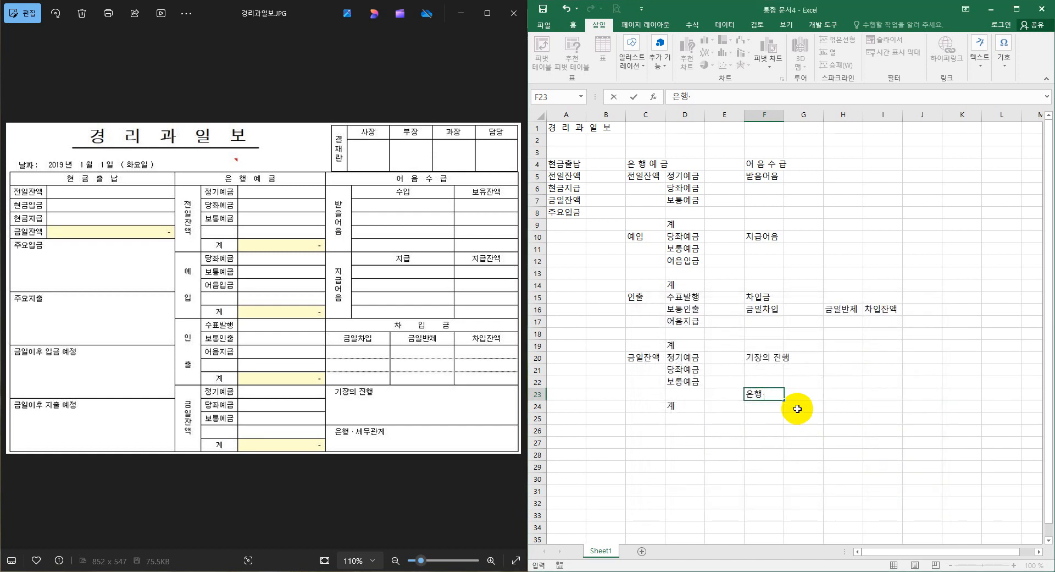
Append 세무관계 to the label in F23 and delete the middle dot after 은행
type("세무관ㄱ")
left_click(766, 394)
key("BackSpace")
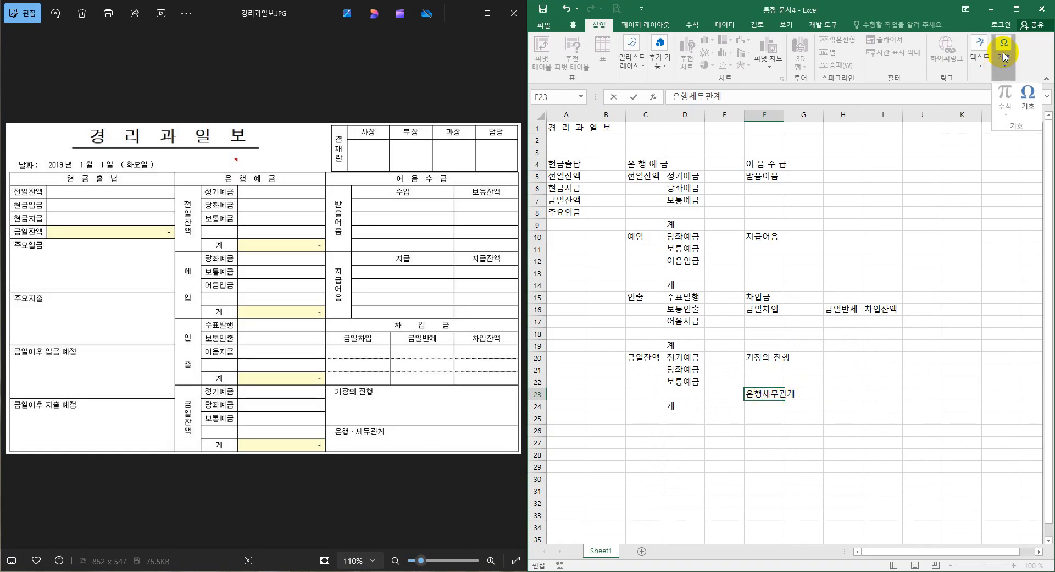
Insert the Hangul Jungseong Araea symbol (code 119E) from the 맑은 고딕 font between 은행 and 세무관계 in F23
left_click(1027, 97)
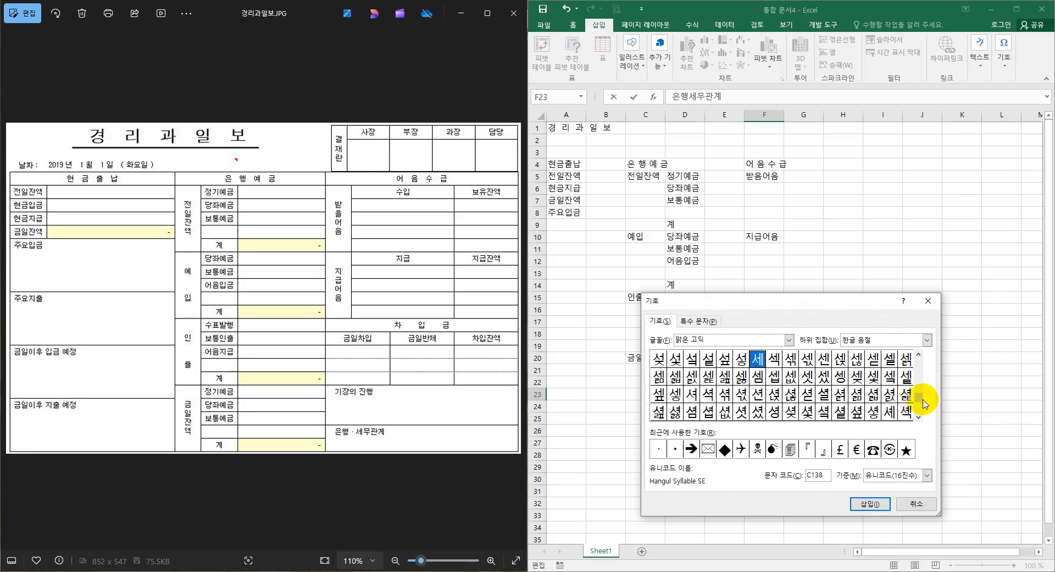
left_click_drag(922, 345, 922, 344)
left_click(922, 419)
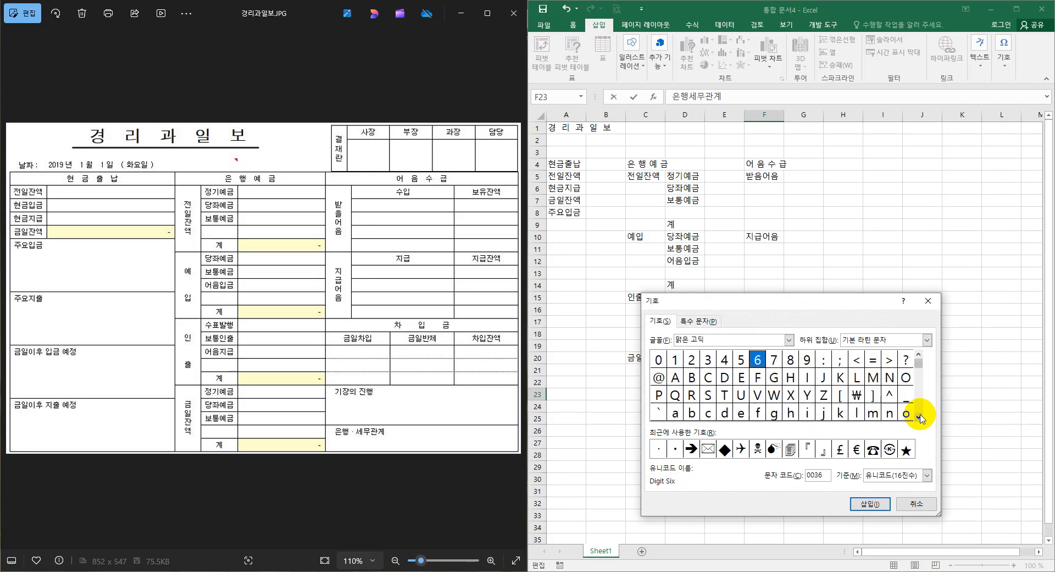
left_click(922, 419)
left_click(922, 419)
left_click(922, 419)
left_click(922, 418)
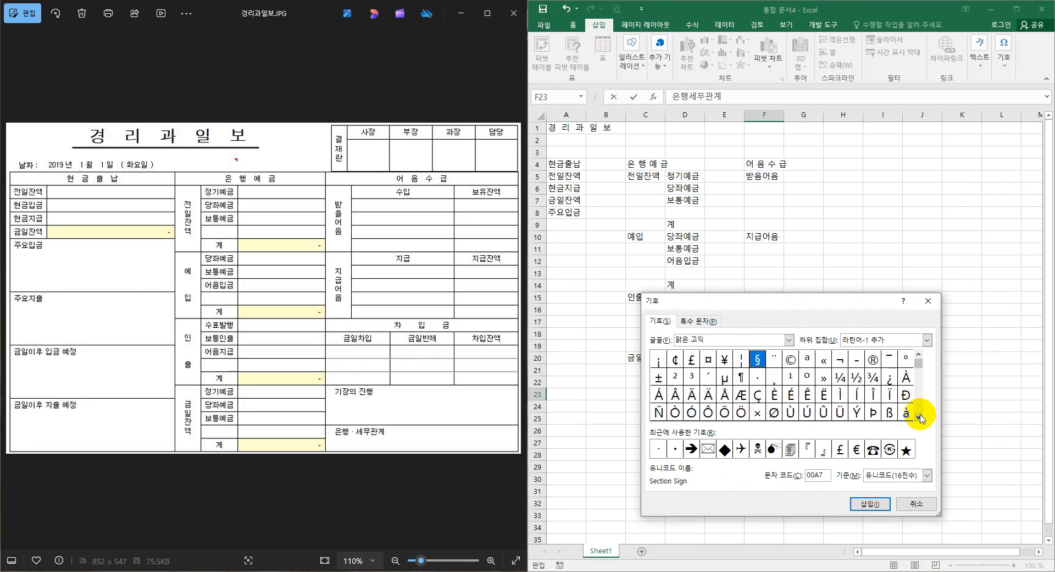
left_click(922, 419)
left_click(922, 419)
left_click(922, 419)
left_click(921, 419)
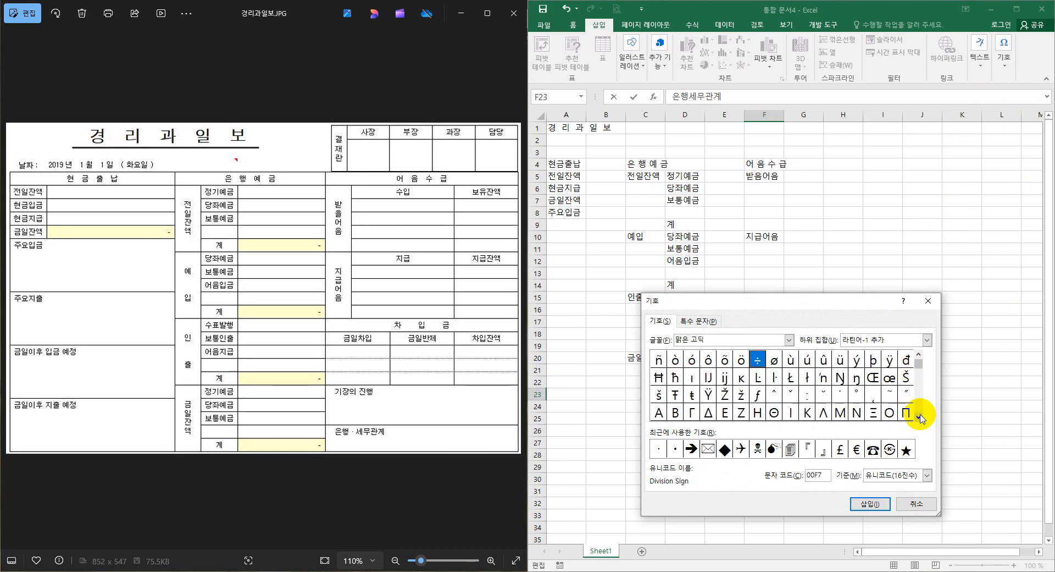
left_click(922, 419)
left_click(922, 419)
left_click(921, 419)
left_click(922, 418)
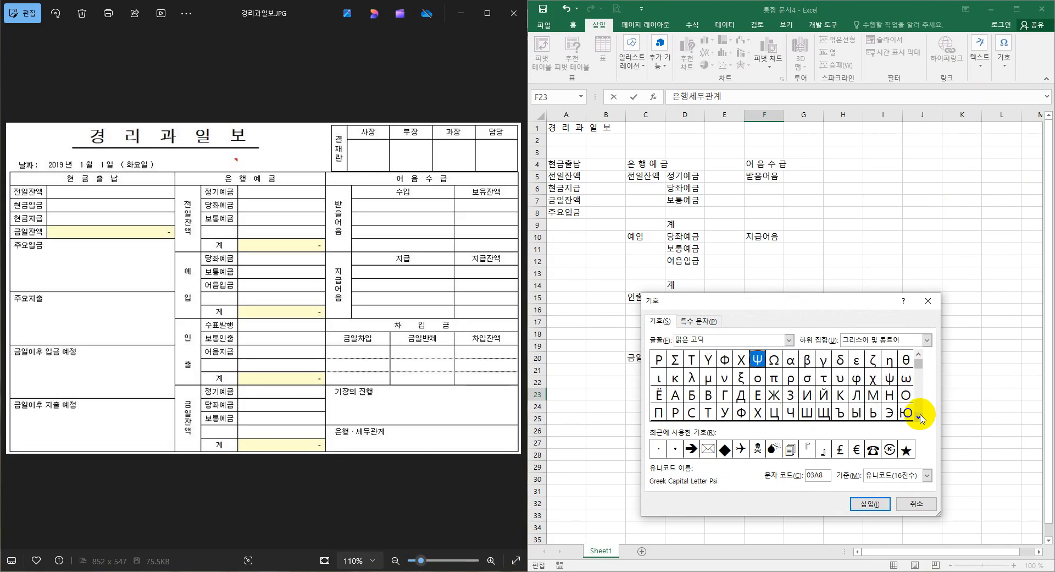
left_click(922, 419)
left_click(922, 419)
left_click(922, 419)
left_click(921, 419)
left_click(922, 419)
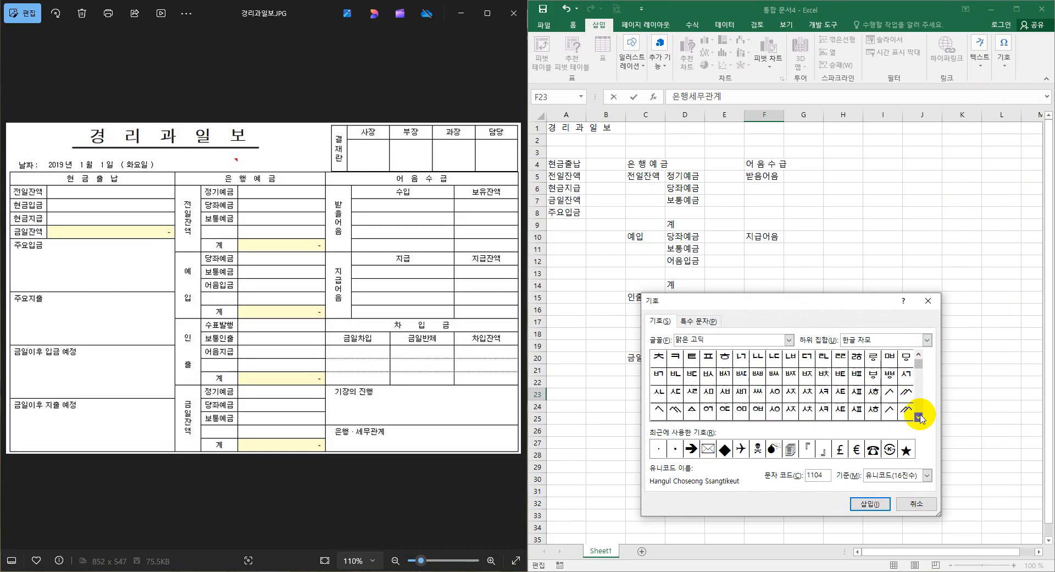
left_click(922, 419)
left_click(922, 419)
left_click(922, 419)
left_click(921, 419)
left_click(922, 419)
left_click(922, 419)
left_click(922, 419)
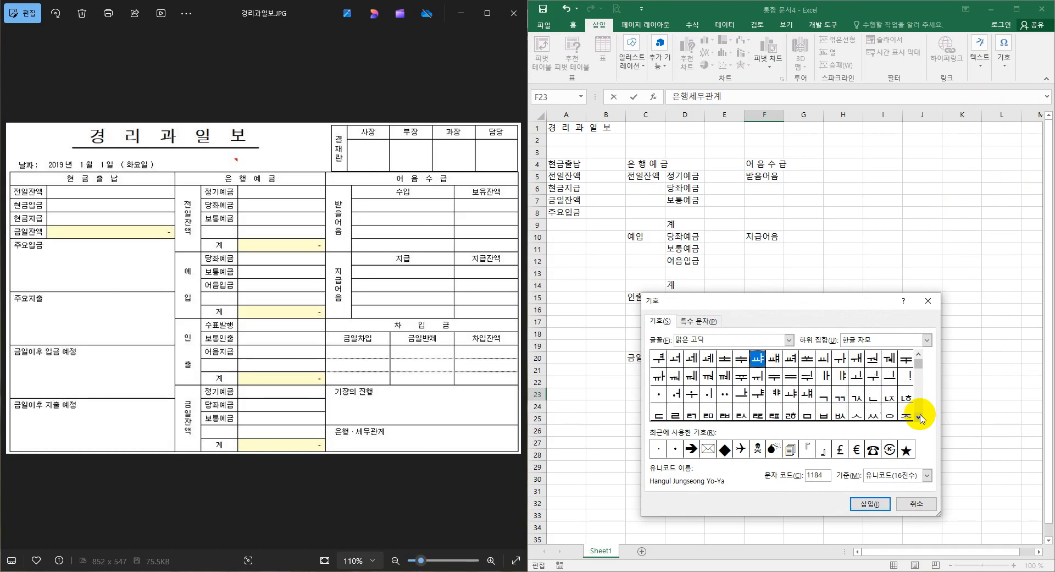
left_click(922, 419)
left_click(922, 419)
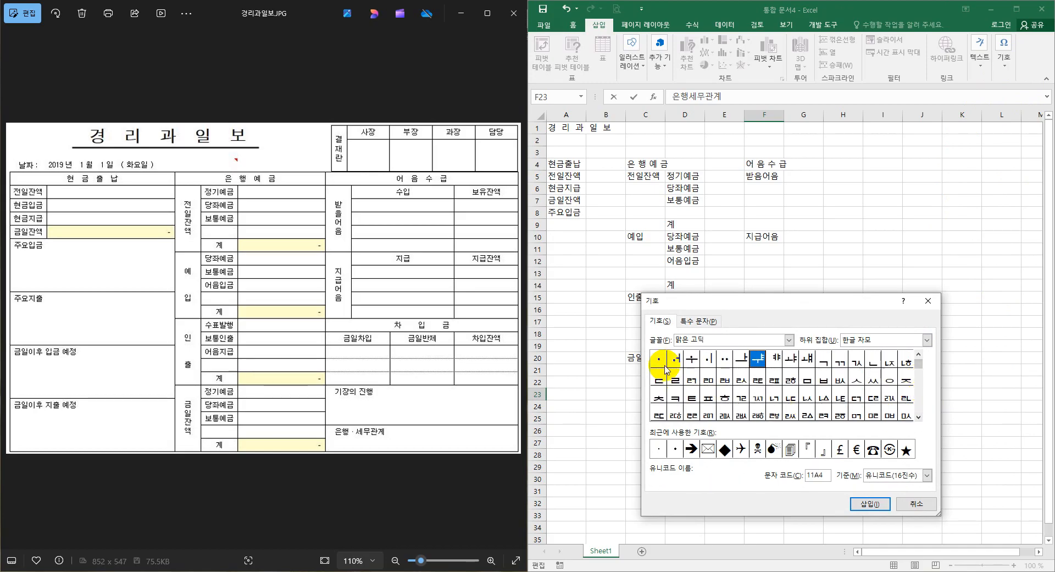
left_click(870, 504)
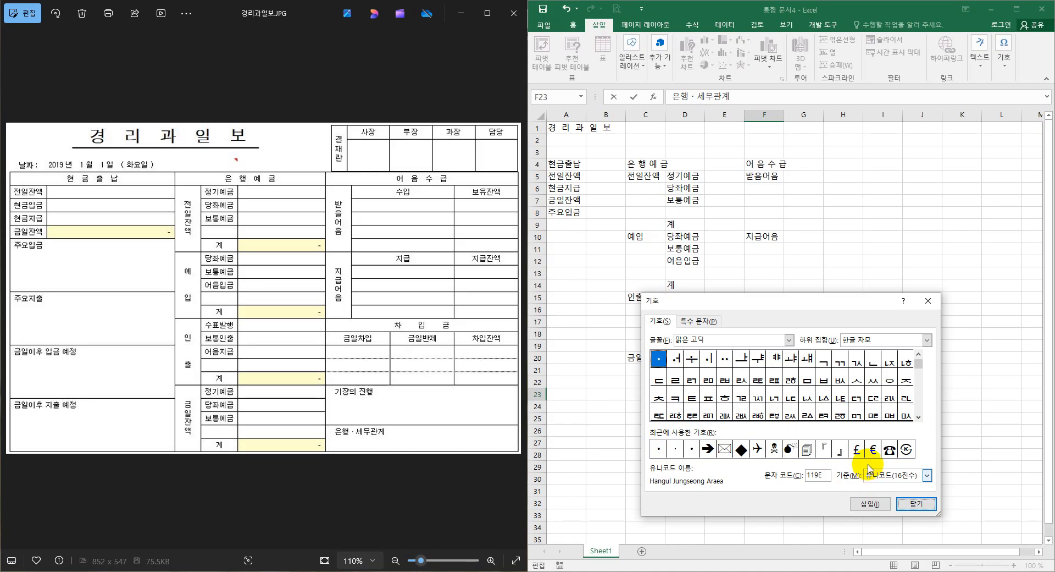
left_click(917, 504)
left_click(859, 442)
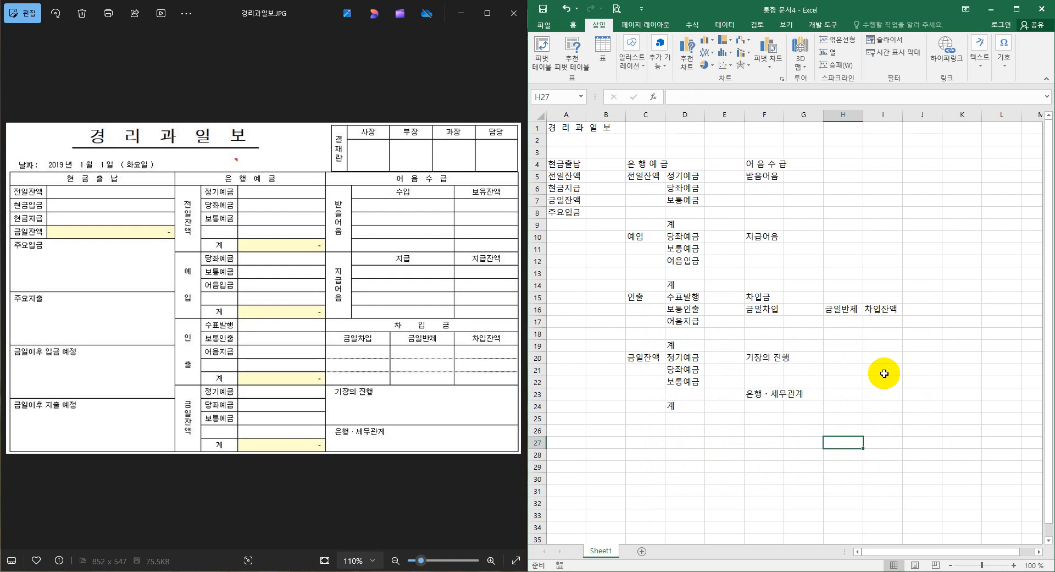
Enter the column labels 수입 in G5 and 보유잔액 in I5 beside 받음어음
left_click(801, 178)
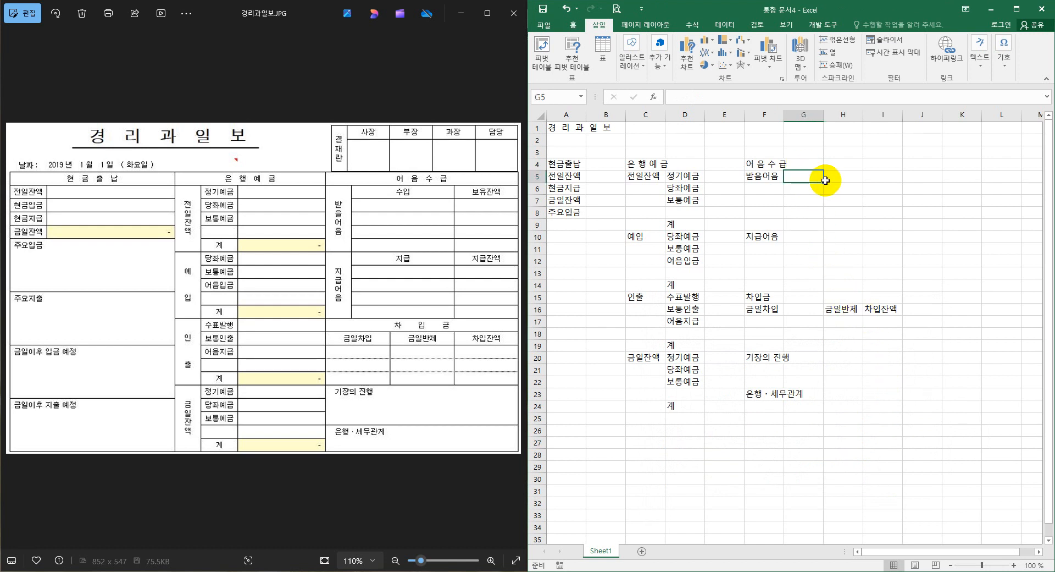
type("수이")
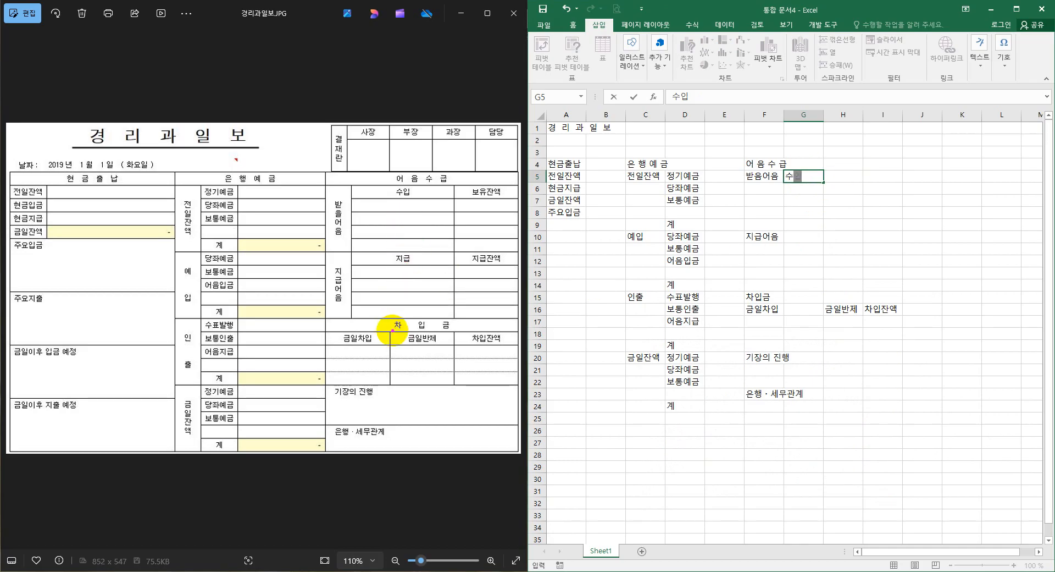
left_click_drag(391, 331, 393, 209)
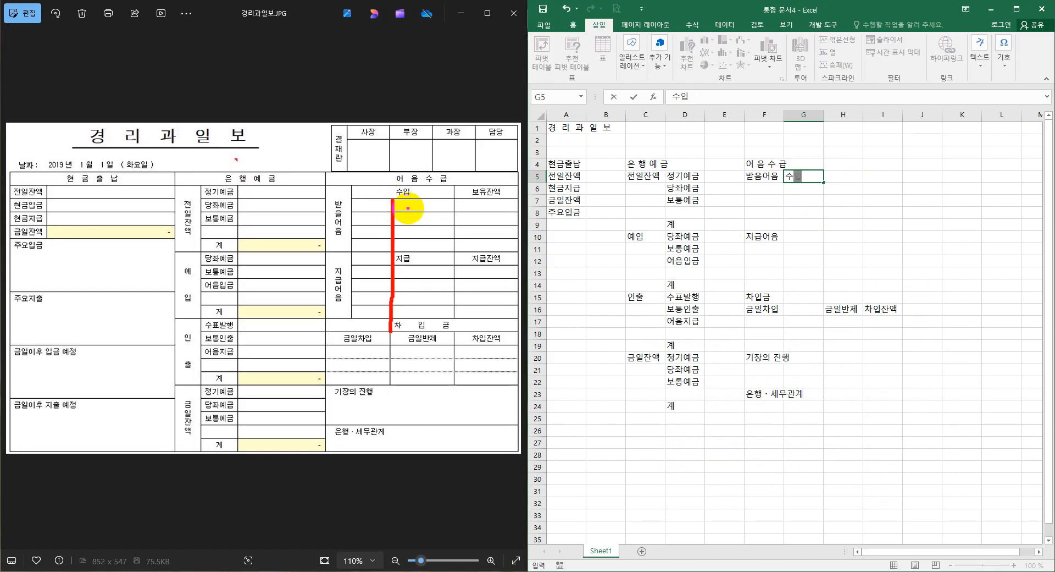
key("Escape")
key("Right")
key("Right")
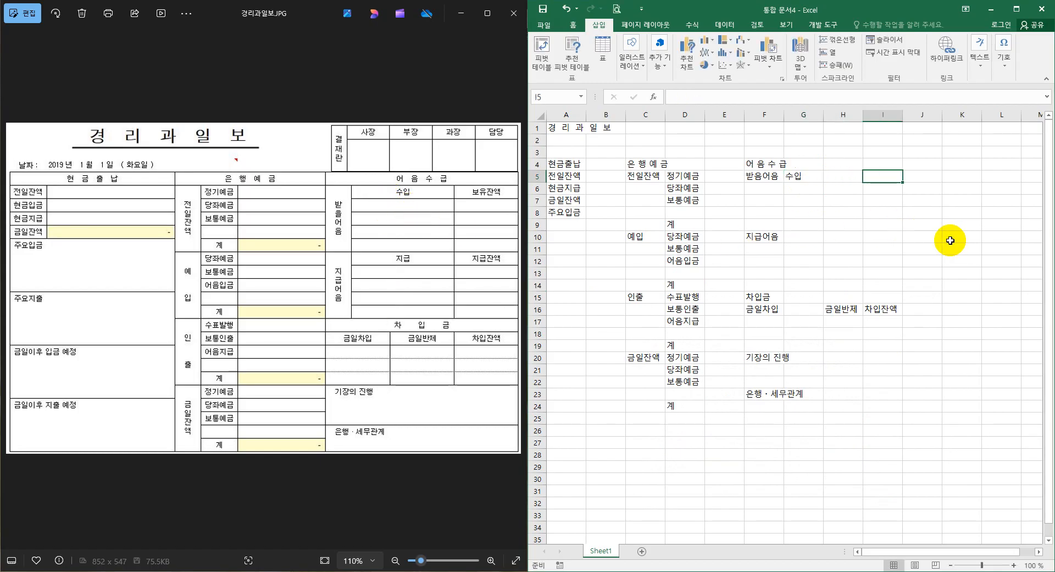
type("보유")
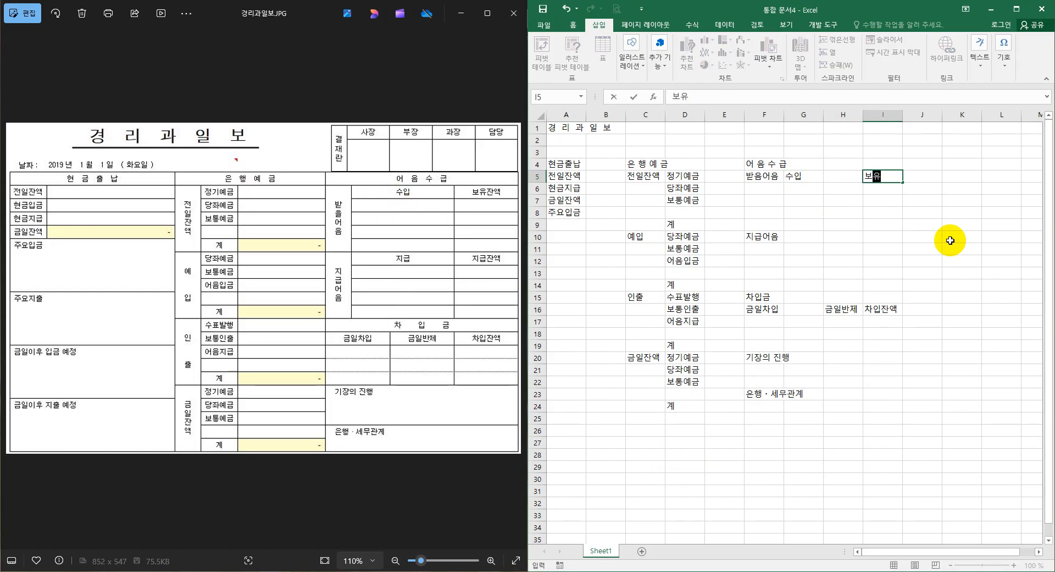
Enter the column labels 지급 in G10 and 지급잔액 in I10 beside 지급어음
key("Left")
key("Left")
key("Down")
key("Down")
key("Down")
key("Down")
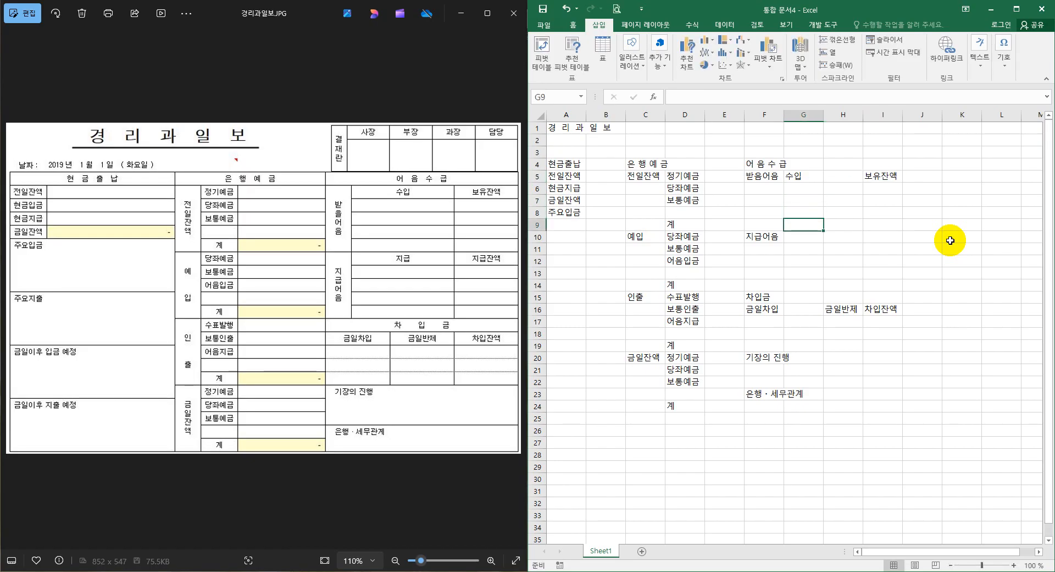
type("지급")
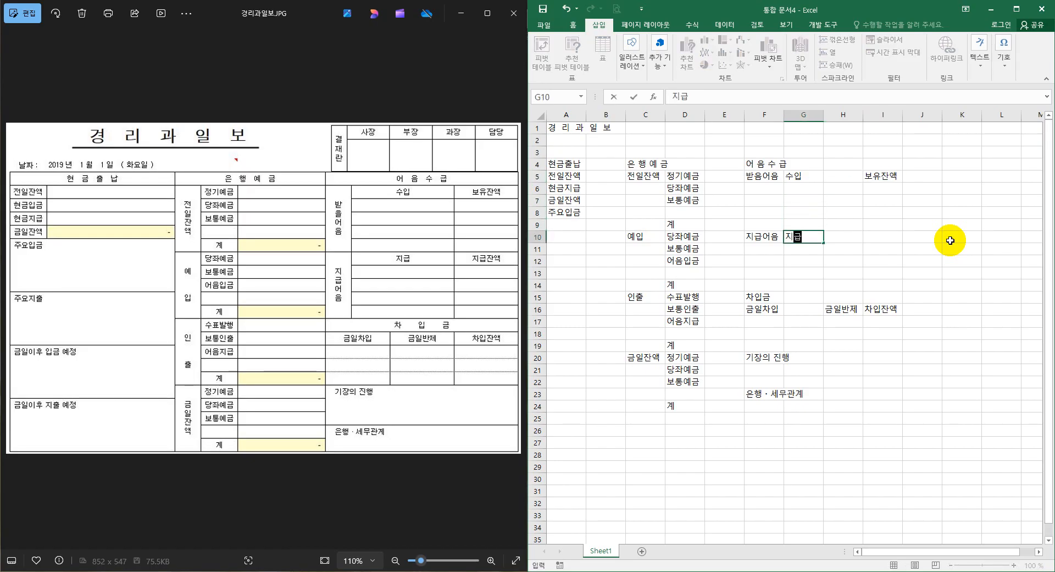
key("Right")
key("Right")
type("직")
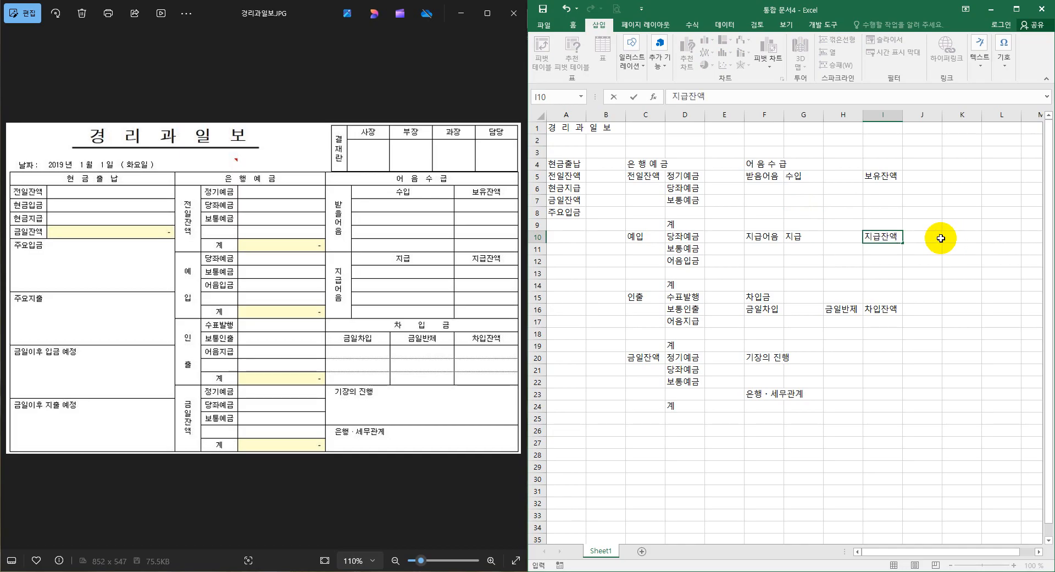
type("급잔액")
left_click(935, 347)
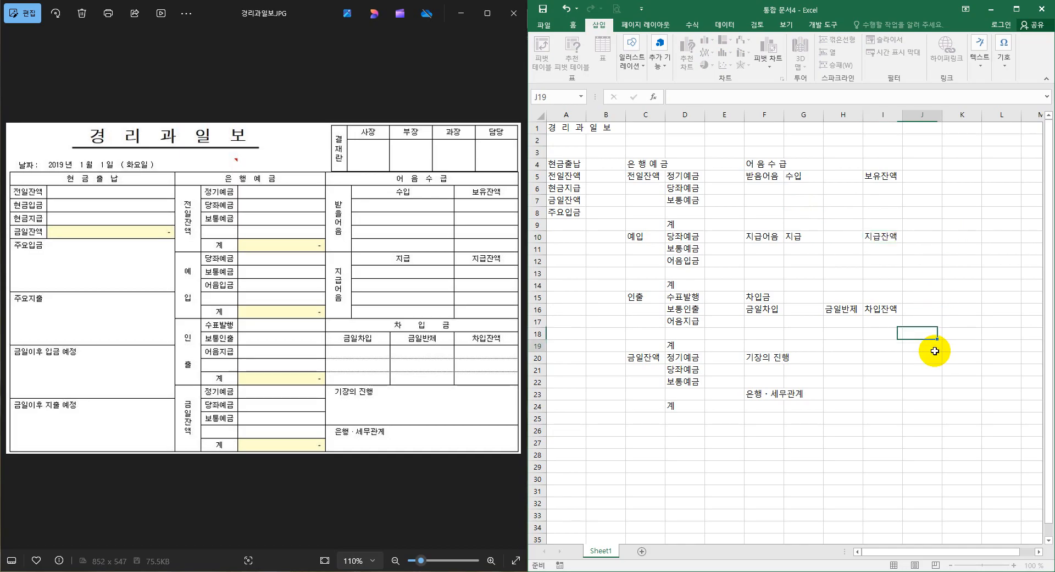
Apply all borders (모든 테두리) to the form range A4:I24
left_click(563, 167)
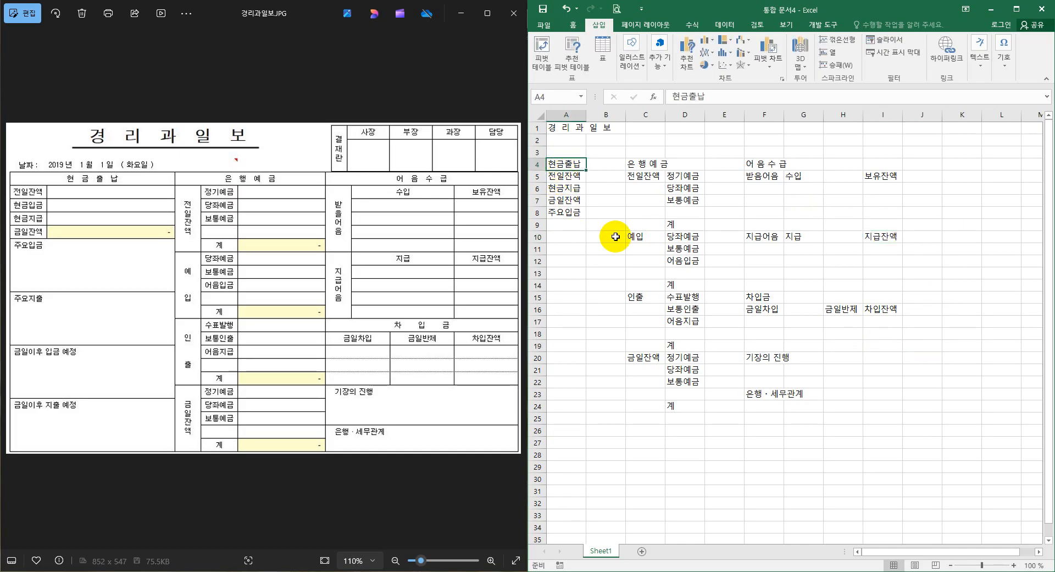
left_click(892, 408, "shift")
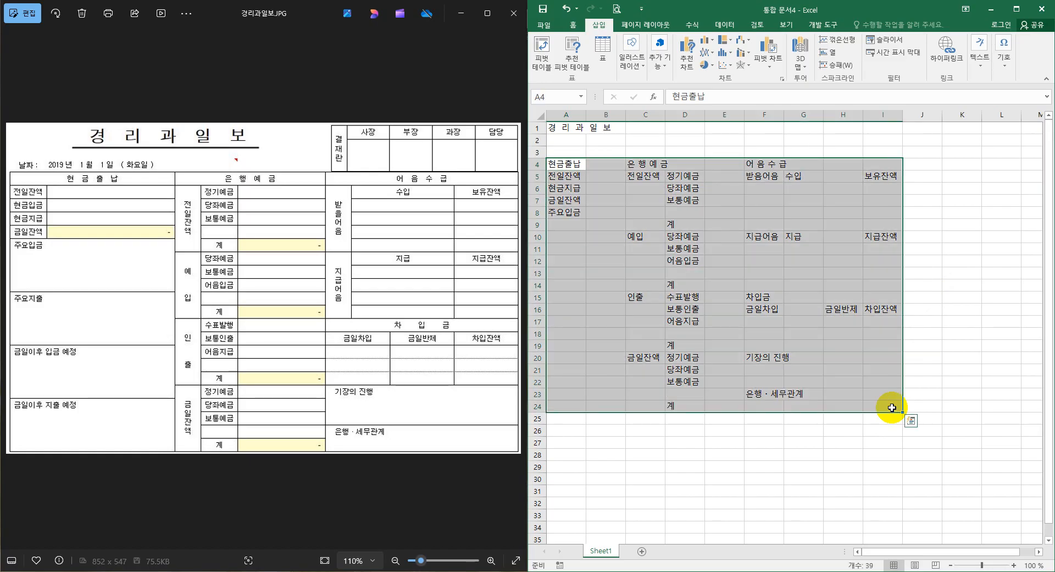
left_click(876, 407)
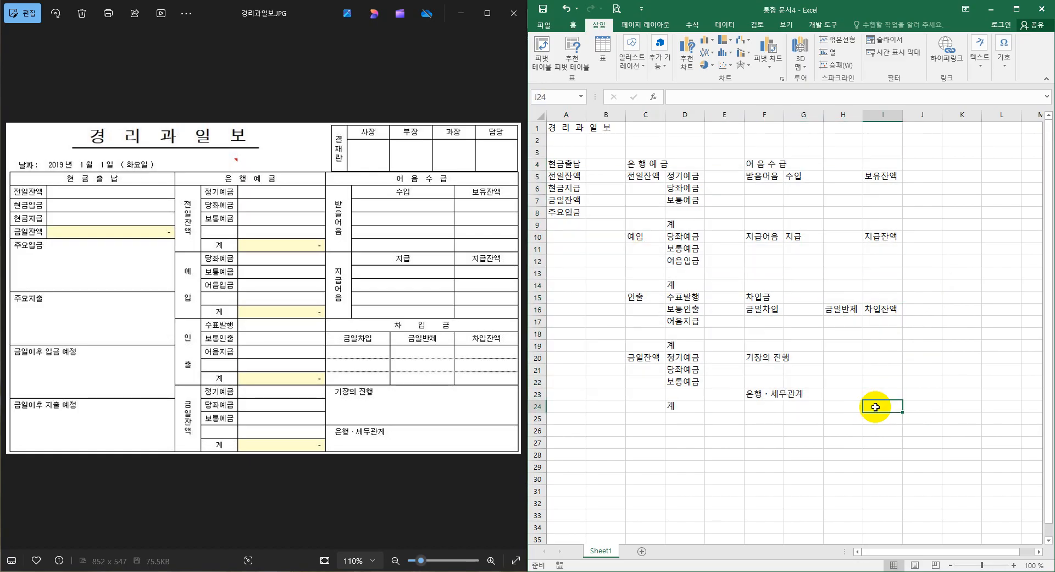
left_click(571, 163, "shift")
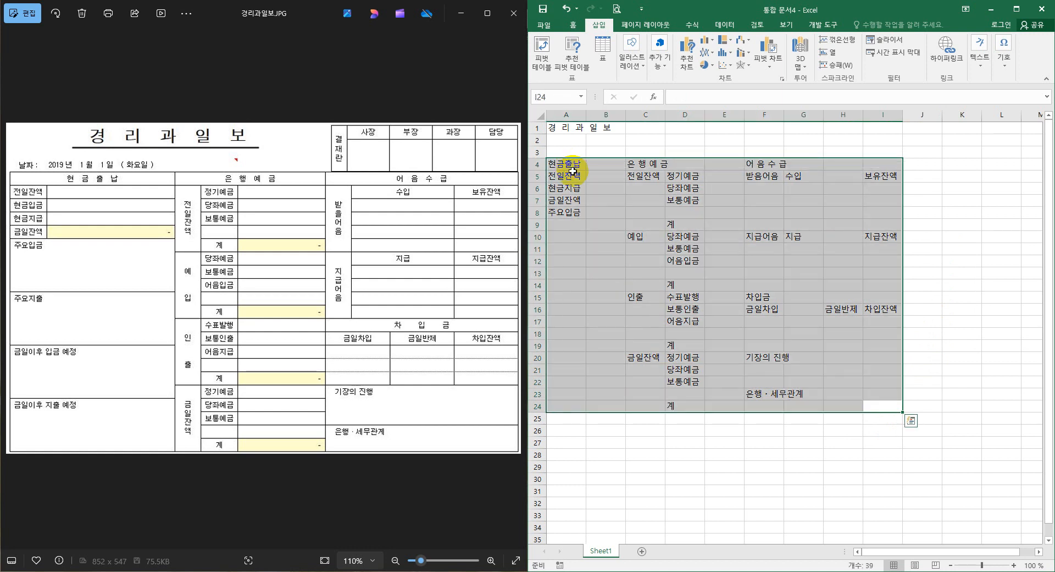
left_click(574, 31)
left_click(647, 60)
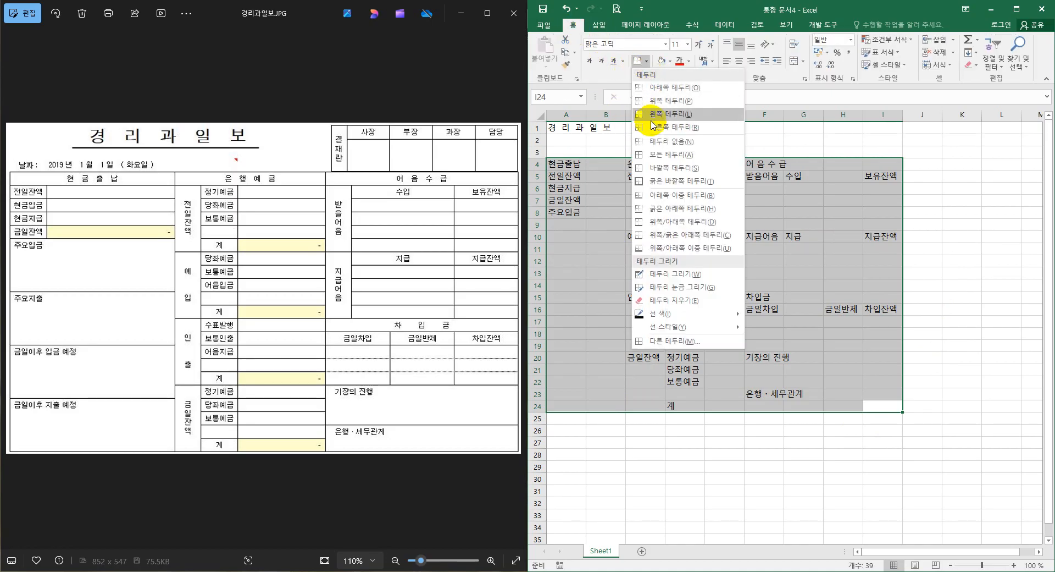
left_click(657, 155)
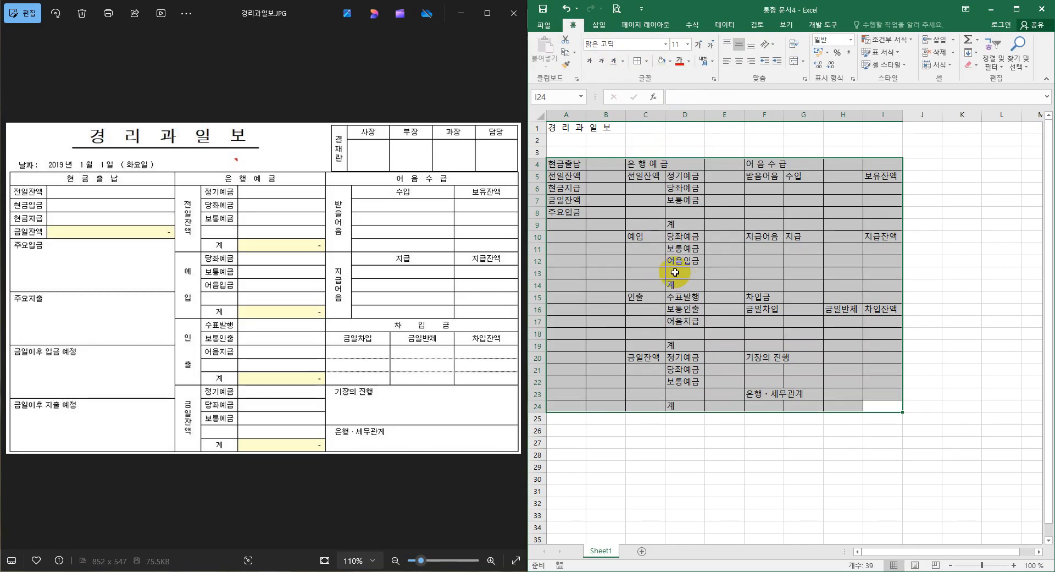
Enter the section labels 주요지출 in A12, 금일이후 입금 예정 in A17 and 금일이후 지출 예정 in A21
left_click(569, 261)
type("주요지출")
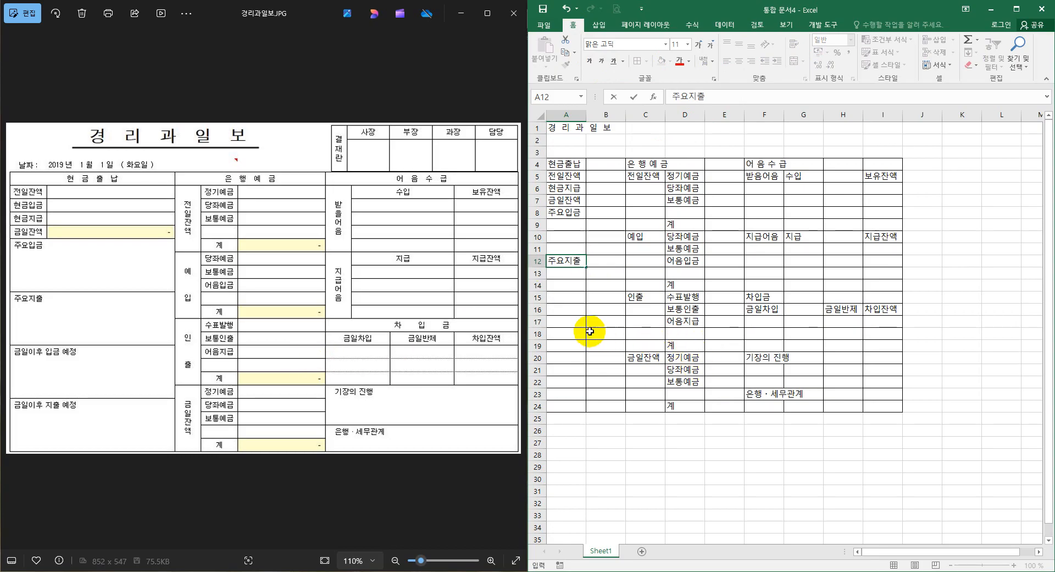
left_click(574, 324)
type("금")
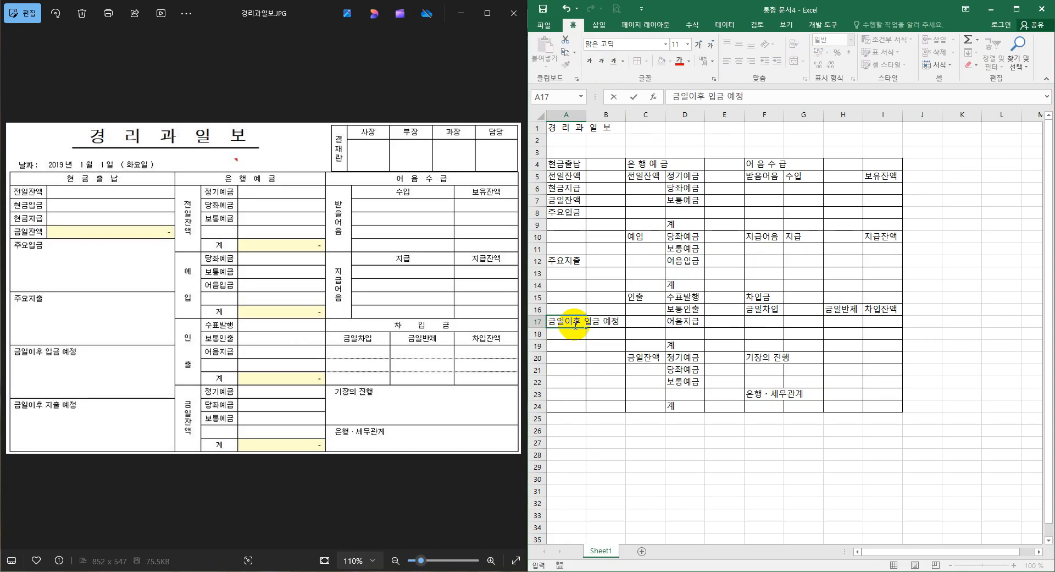
type("일이후 입금 예정")
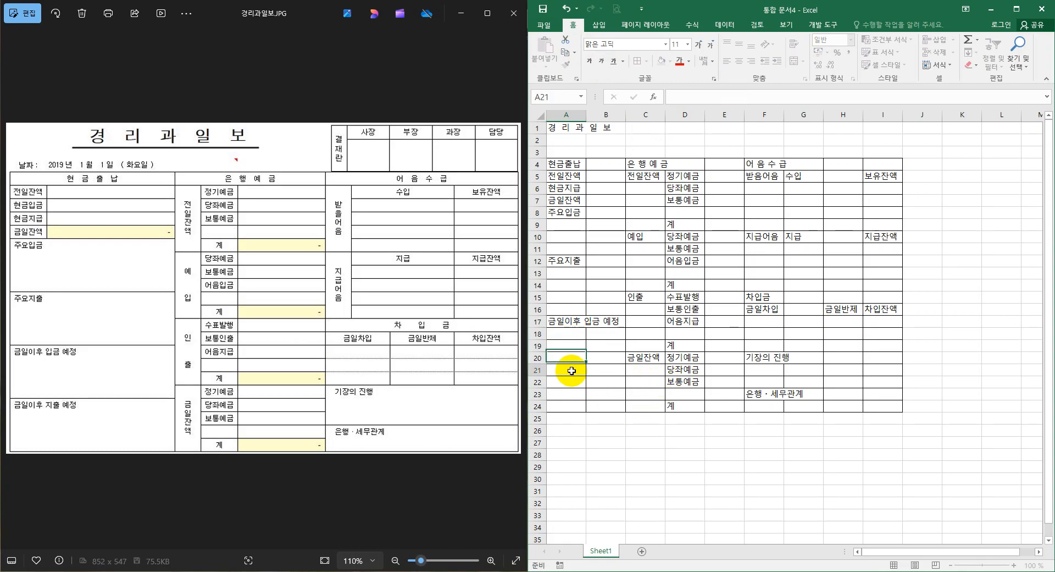
left_click(571, 371)
type("금ㅇ")
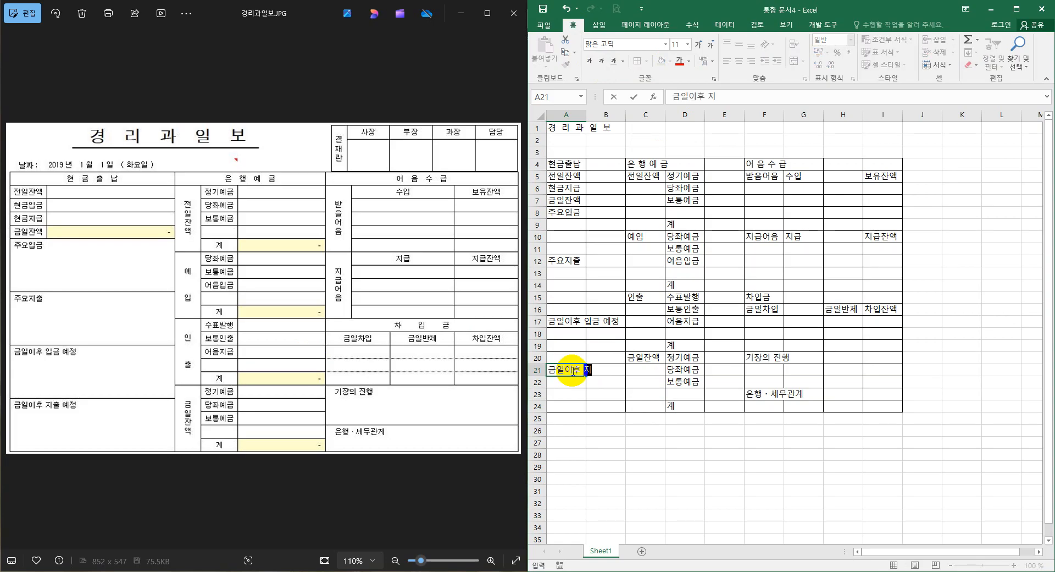
type("일이후 지출 예정")
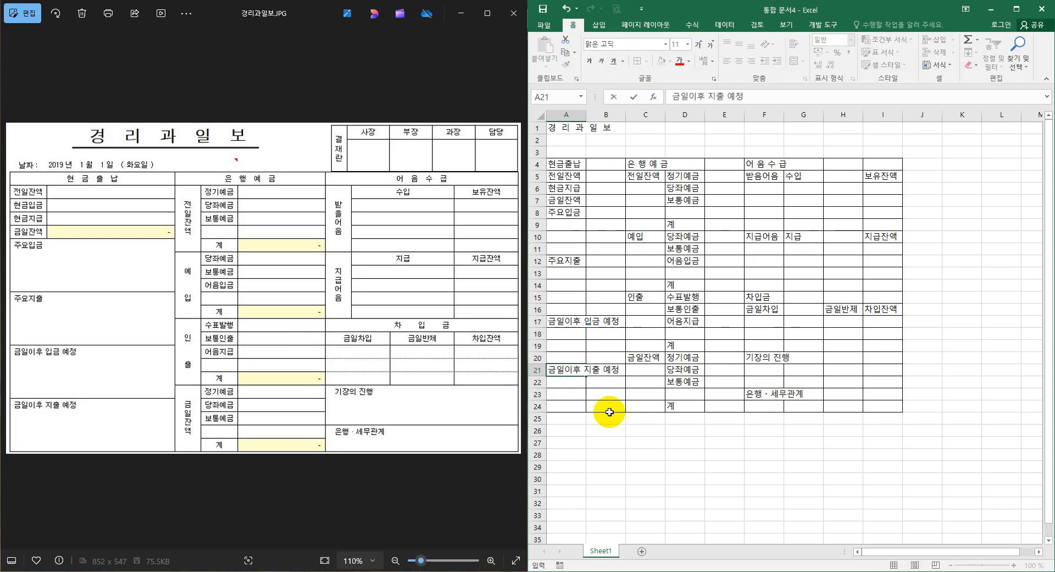
left_click(649, 430)
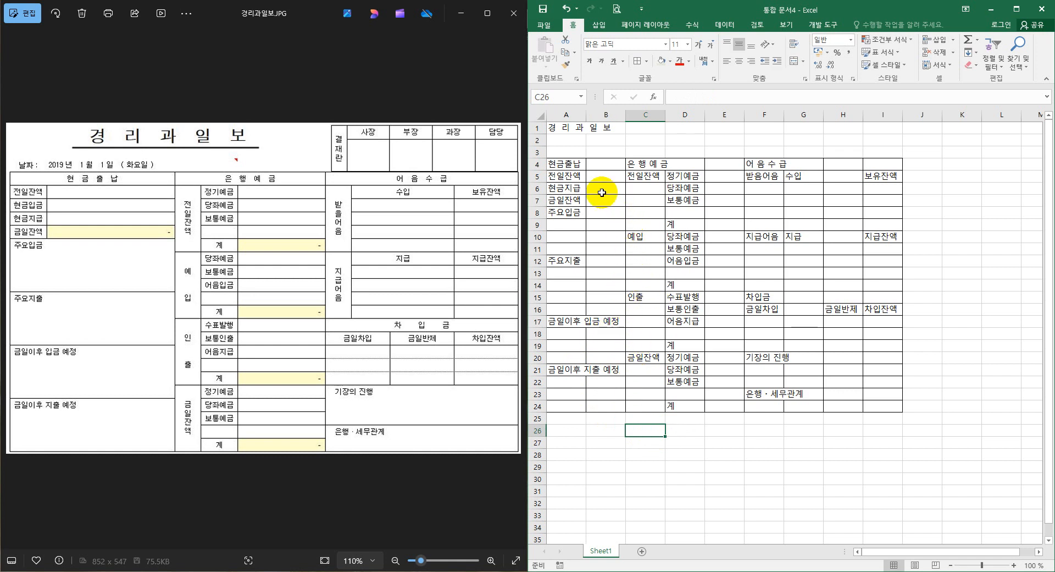
Widen column A slightly and column B to about twice its width
left_click_drag(586, 117, 671, 117)
Merge and center C5:C9 and set its 전일잔액 label to vertical text (세로 쓰기)
left_click_drag(691, 174, 692, 226)
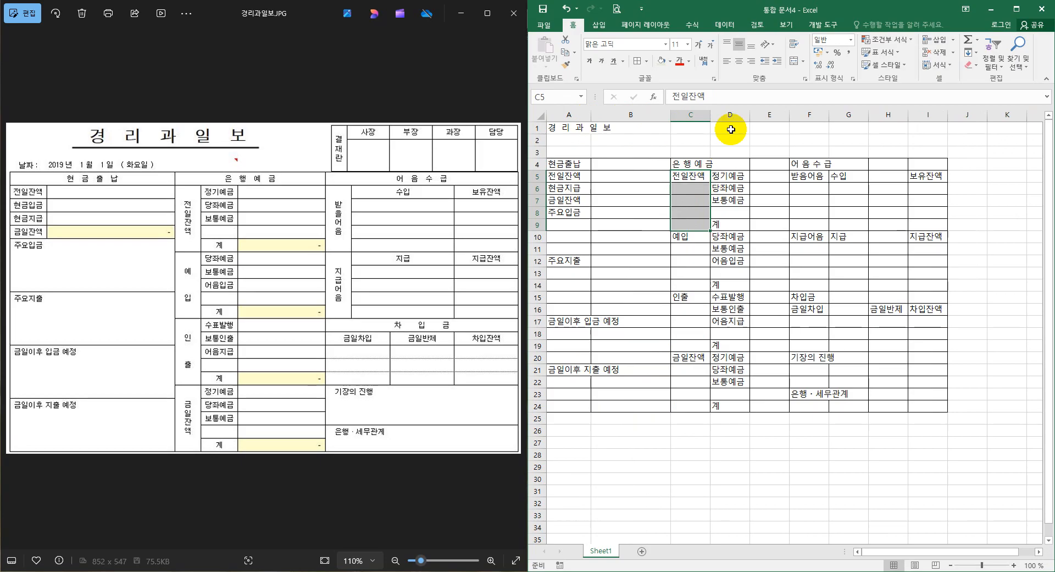
left_click(795, 62)
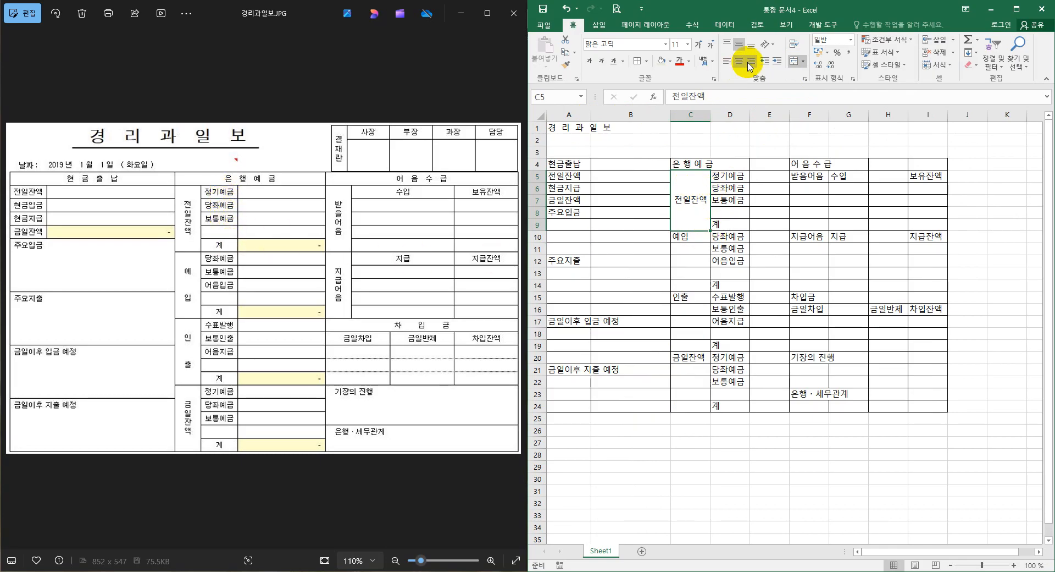
left_click(775, 49)
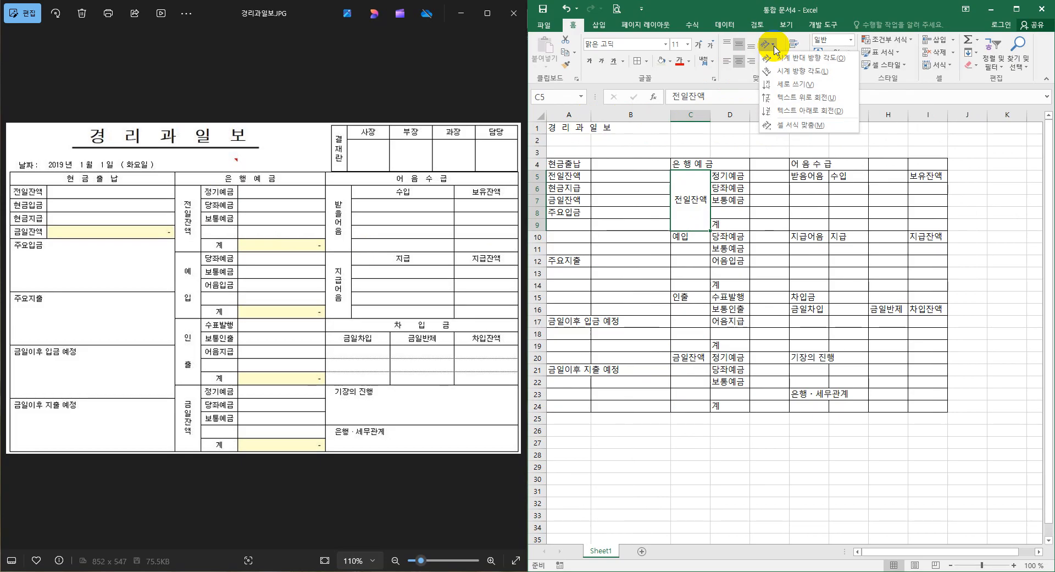
left_click(786, 86)
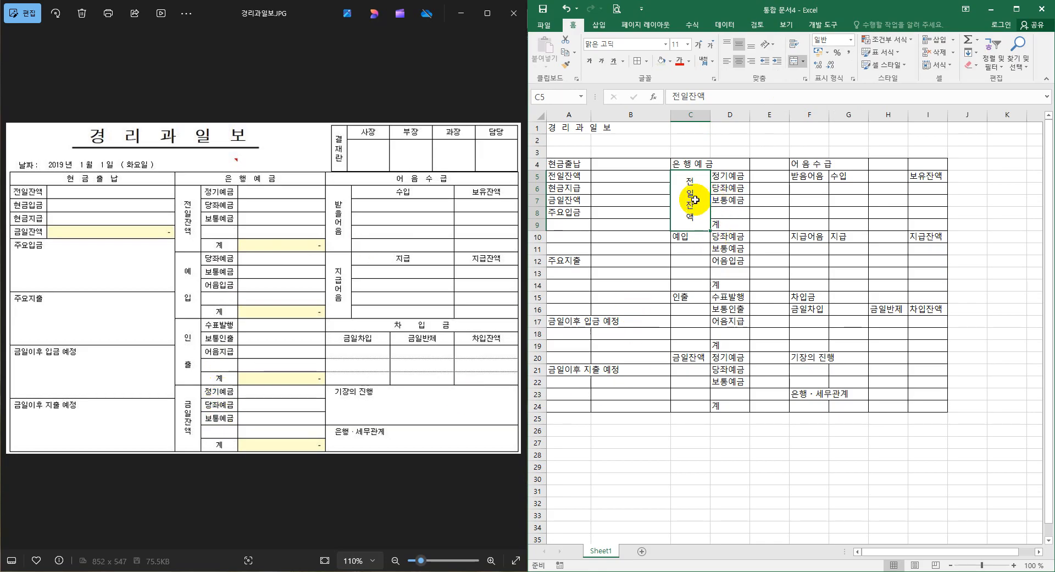
Copy the merged vertical-text format of the 전일잔액 cell to the 예입, 인출 and 금일잔액 blocks (C10, C15, C20)
left_click(569, 69)
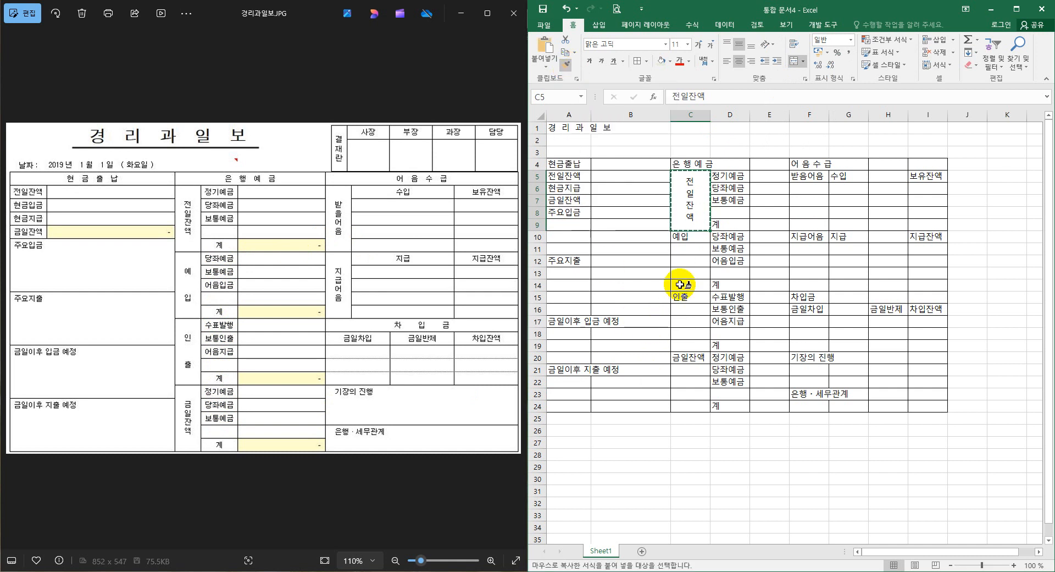
left_click(691, 237)
left_click_drag(691, 237, 687, 345)
left_click(693, 357)
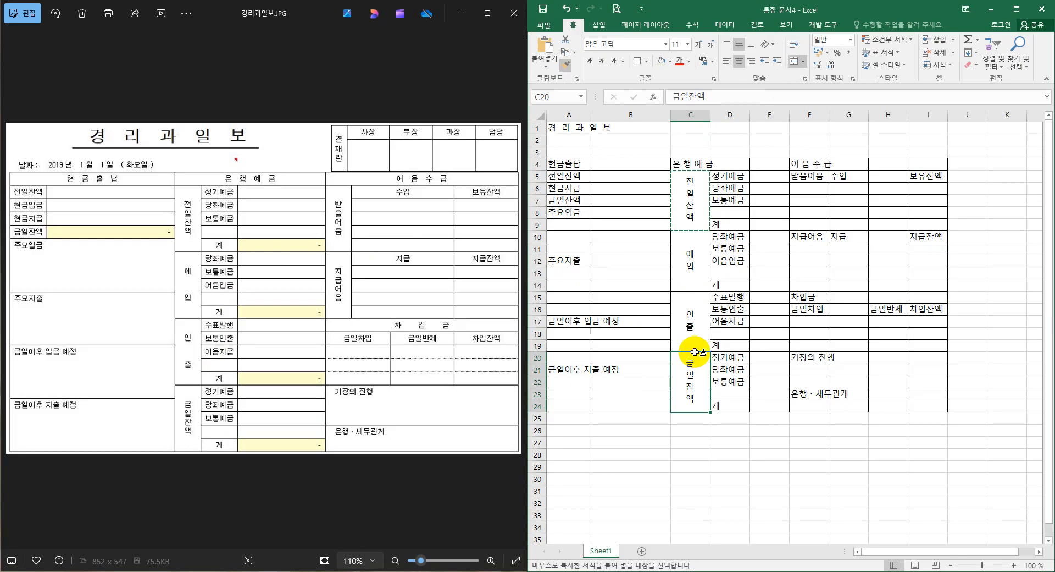
key("Escape")
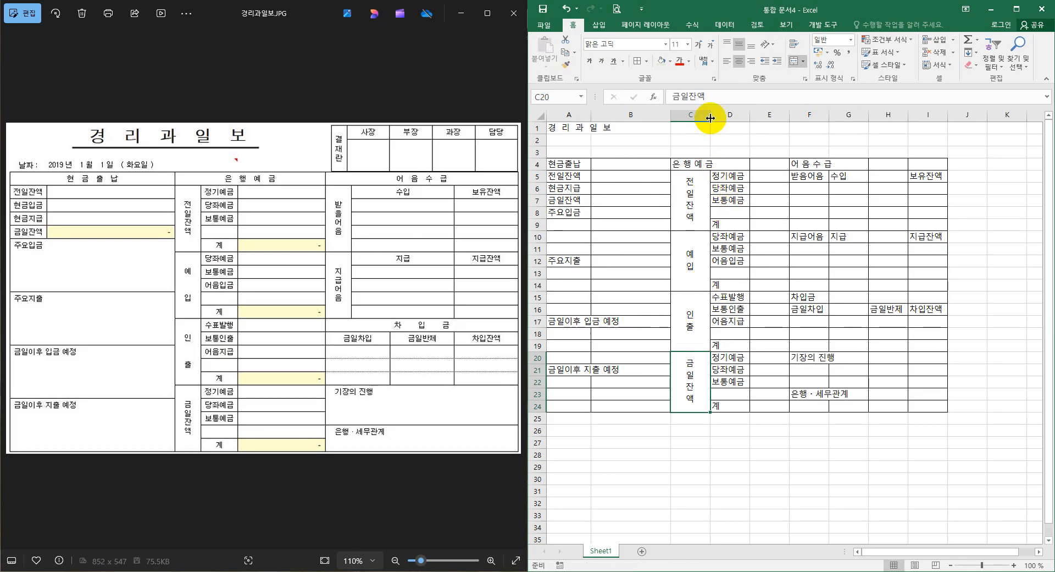
Narrow column C to roughly two thirds of its width and widen column E to about twice its width
left_click_drag(711, 117, 696, 116)
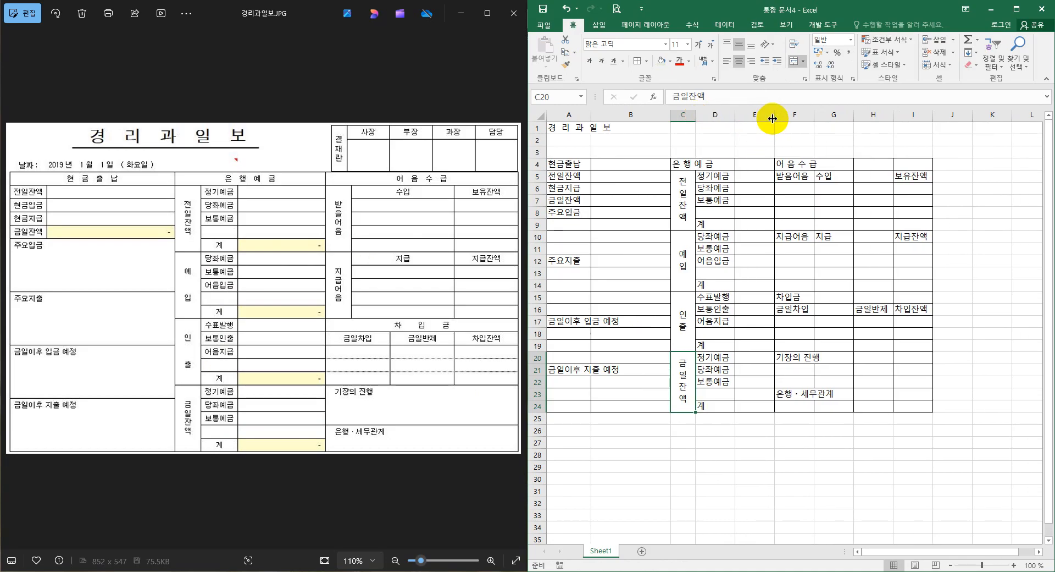
left_click_drag(772, 118, 813, 118)
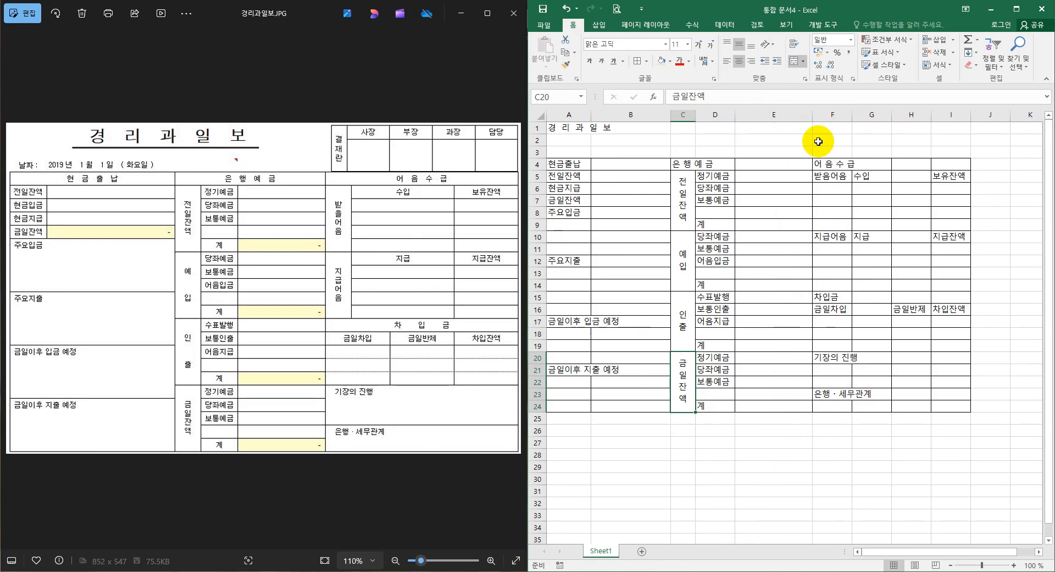
left_click(786, 250)
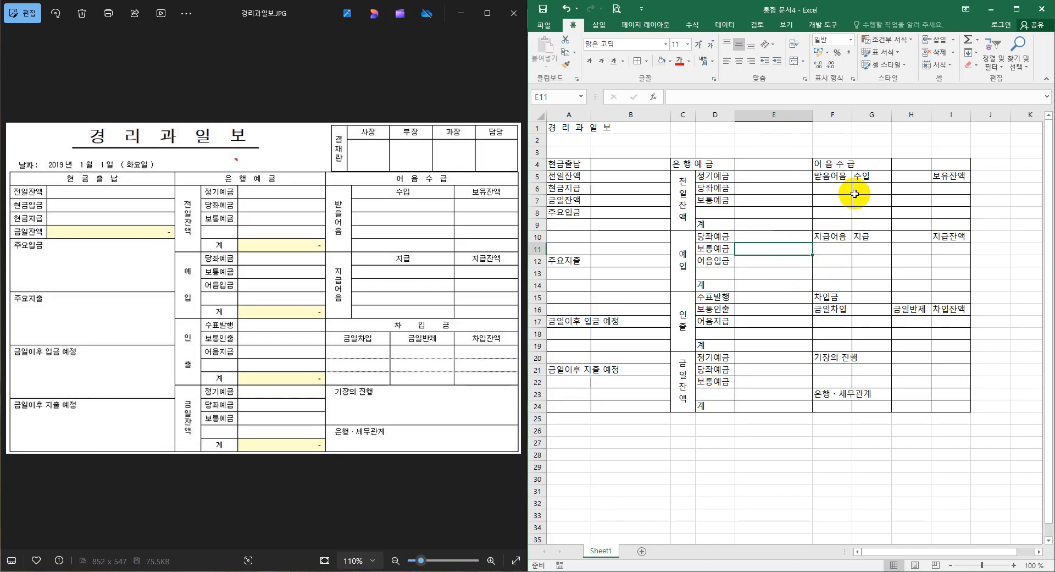
Merge and center the row 4 section headings across F4:I4, A4:B4 and C4:E4
left_click_drag(843, 164, 953, 165)
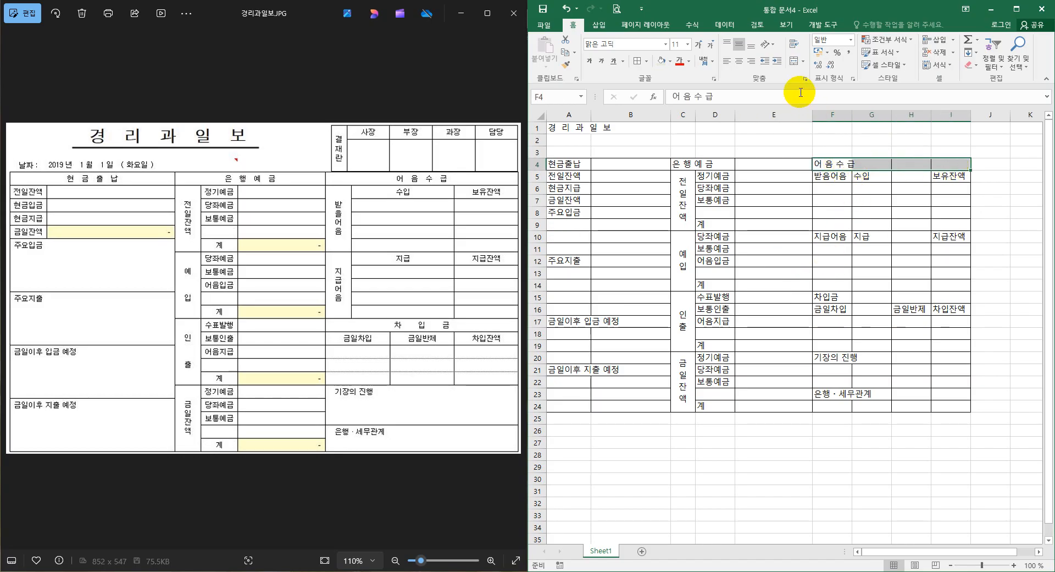
left_click(795, 61)
left_click_drag(566, 163, 770, 166)
key("F4")
key("F4")
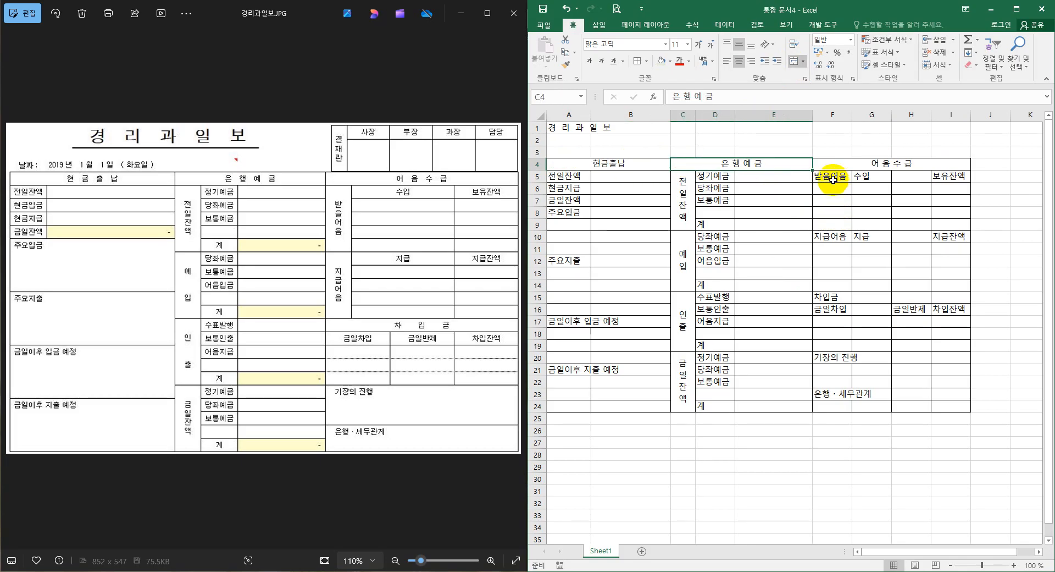
Merge and center F5:F9 for 받음어음, F10:F14 for 지급어음 and F15:I15 for 차입금
left_click_drag(833, 175, 950, 296)
left_click(797, 62)
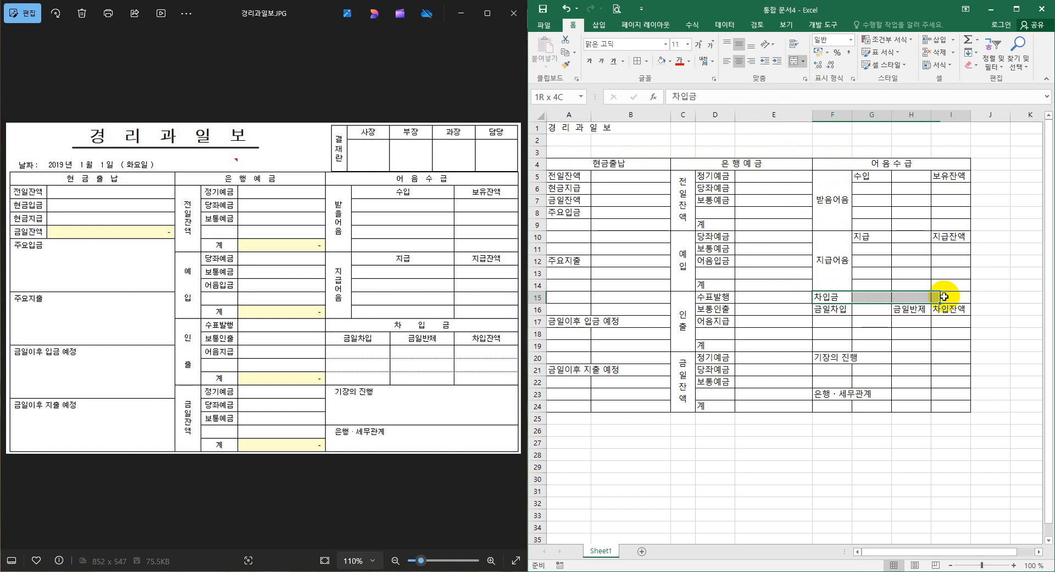
key("F4")
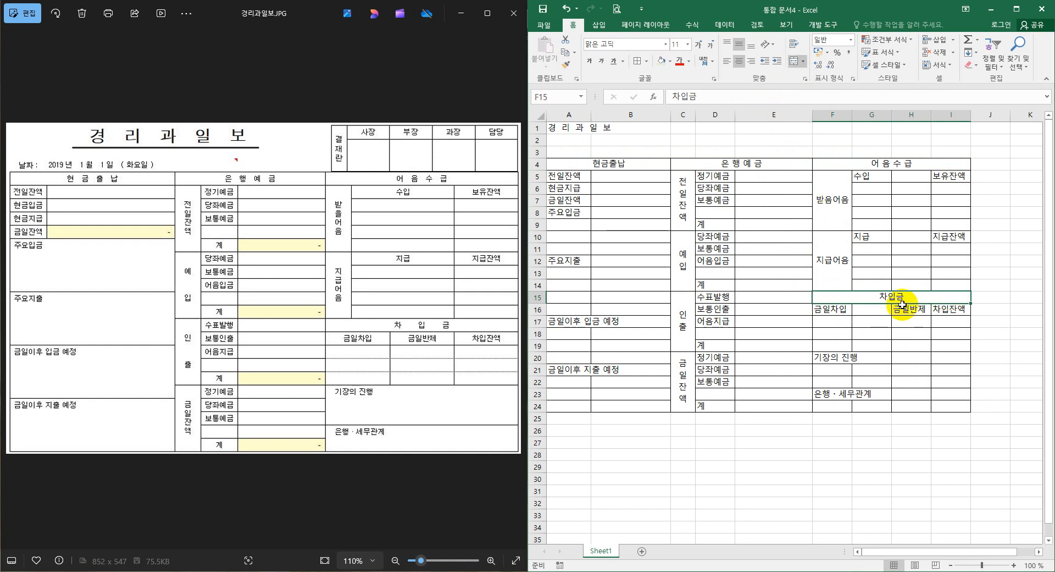
Merge columns G and H row by row from row 5 to row 14, centering the 수입 and 지급 headings
left_click_drag(874, 177, 909, 177)
key("F4")
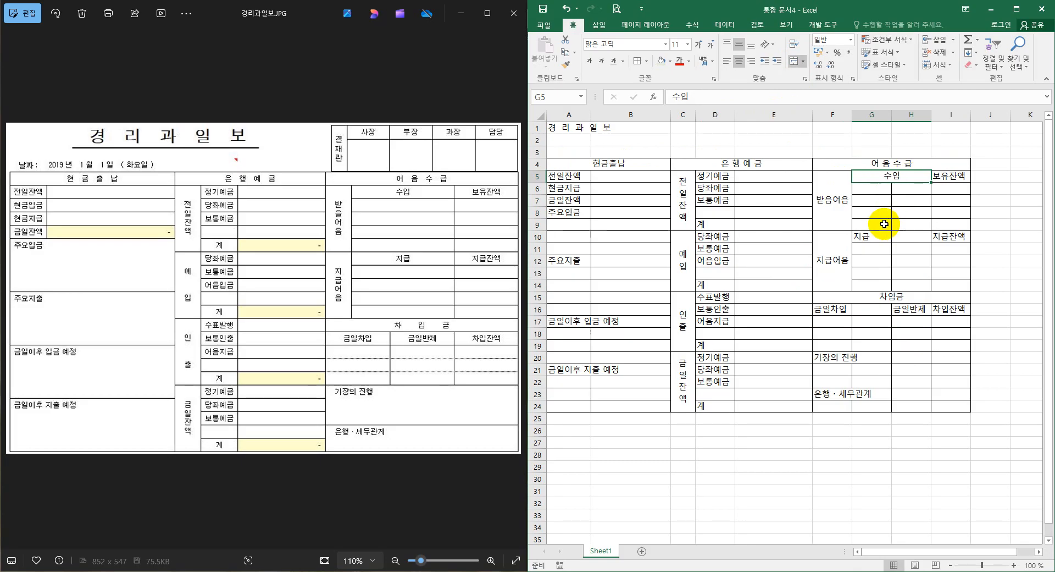
left_click_drag(876, 236, 907, 236)
key("F4")
left_click_drag(885, 188, 906, 185)
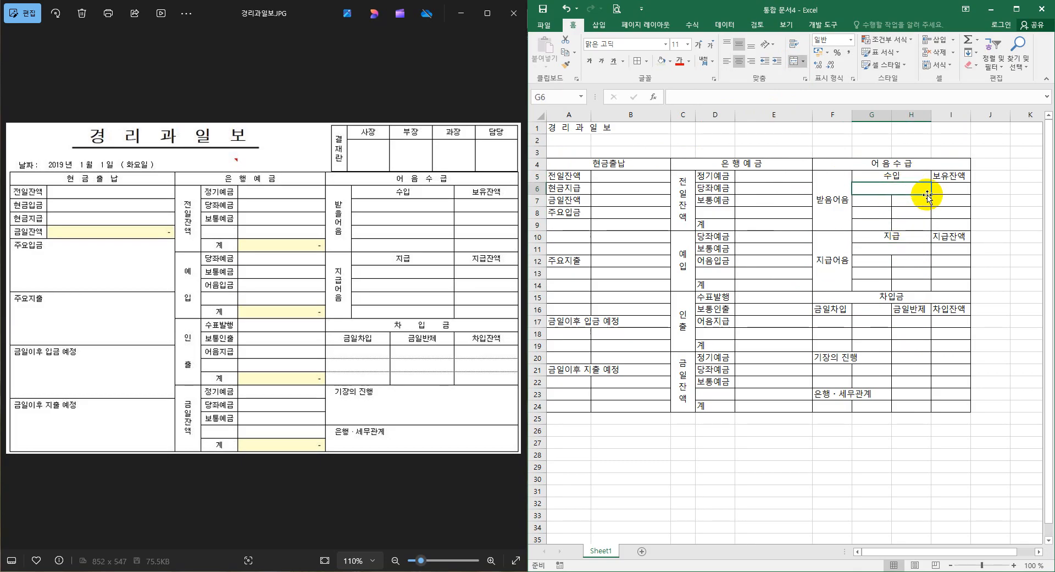
left_click_drag(932, 196, 931, 289)
left_click(925, 250)
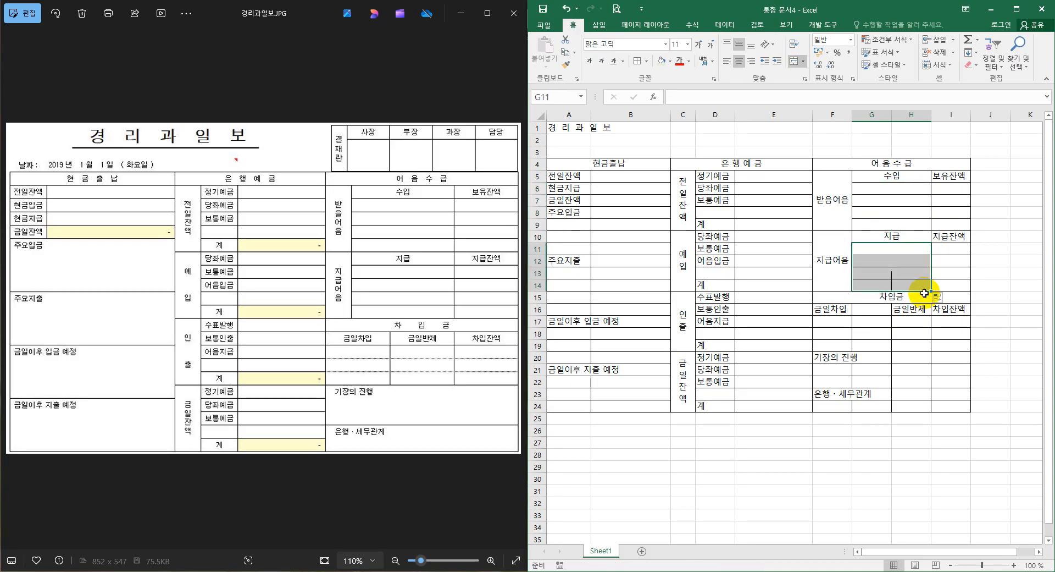
Merge and center F16:G16 for 금일차입 and repeat the F:G merge in each of rows 17 to 19
left_click_drag(835, 309, 872, 308)
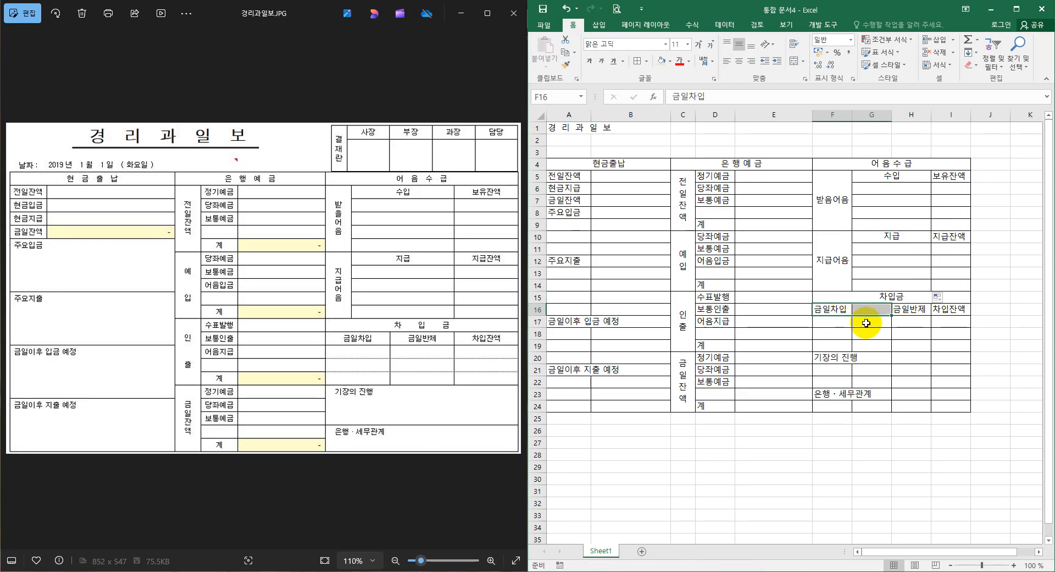
left_click(797, 67)
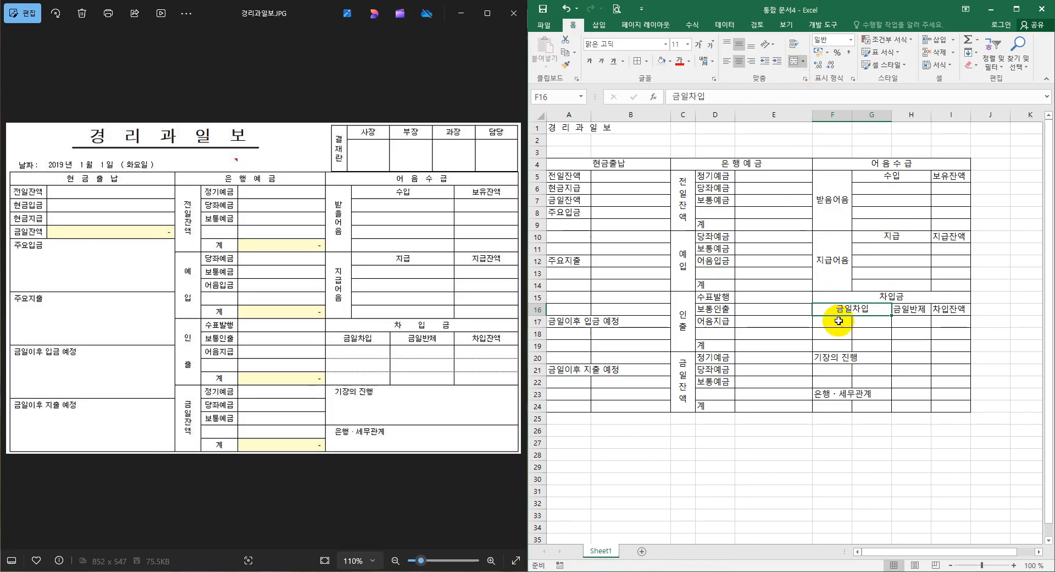
left_click_drag(846, 320, 890, 349)
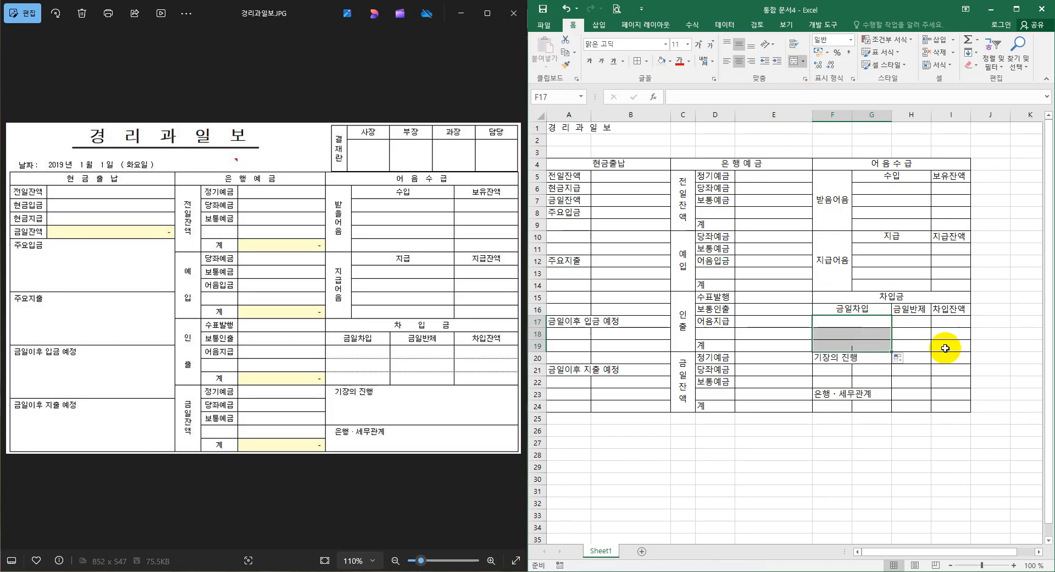
left_click(996, 369)
Merge and center columns F to I separately in each row from 20 to 24, including 기장의 진행 and 은행·세무관계
left_click(842, 357)
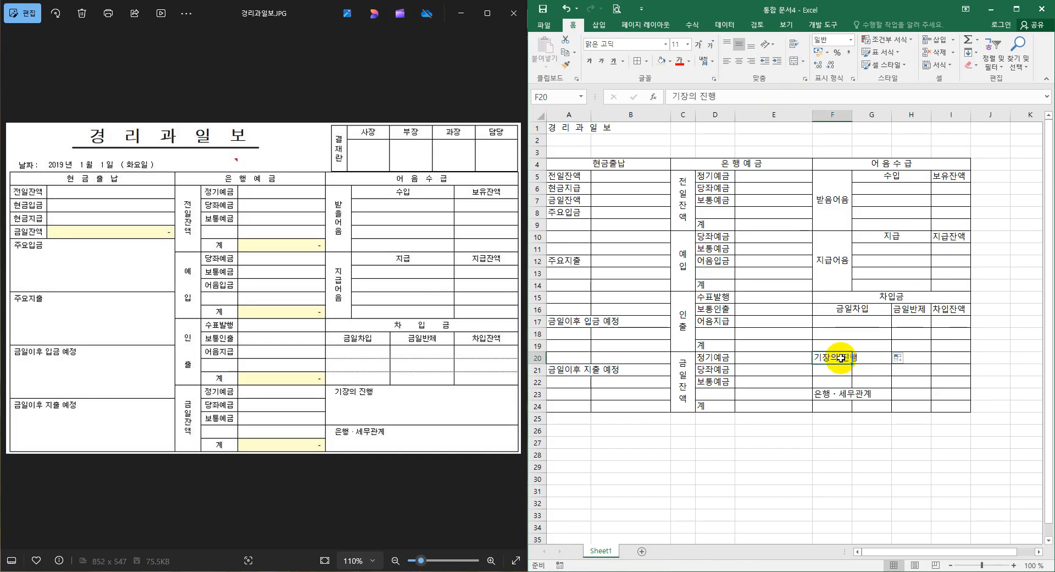
left_click_drag(843, 358, 949, 357)
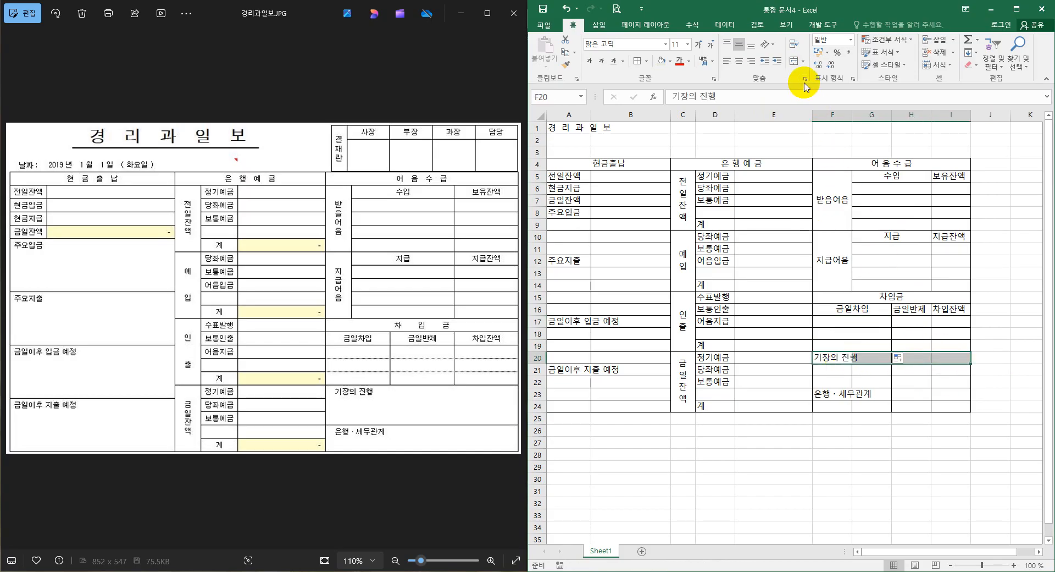
left_click(795, 61)
left_click_drag(830, 370, 955, 372)
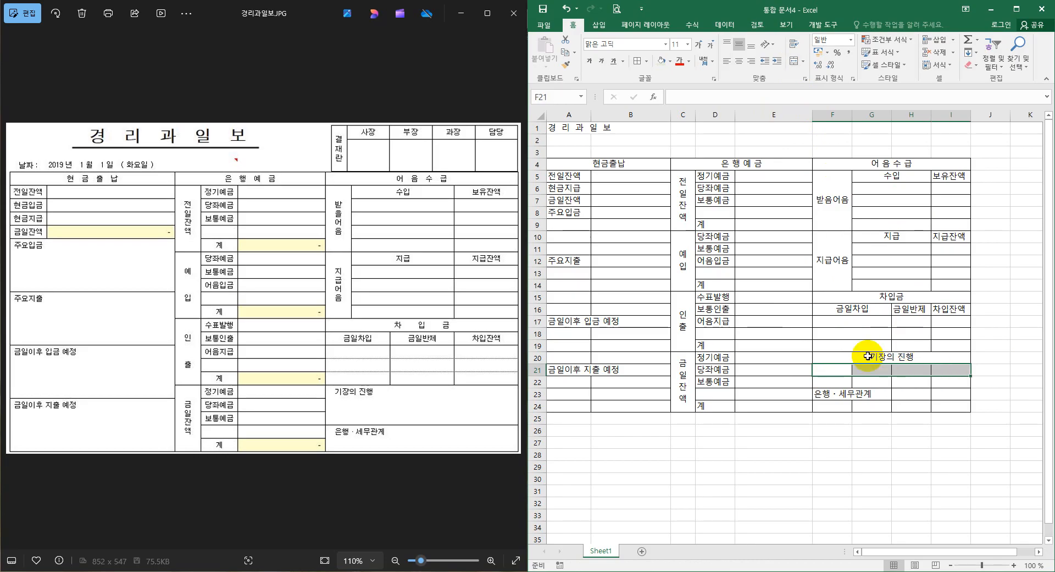
key("F4")
left_click_drag(830, 382, 937, 396)
key("F4")
key("F4")
left_click_drag(836, 405, 947, 408)
key("F4")
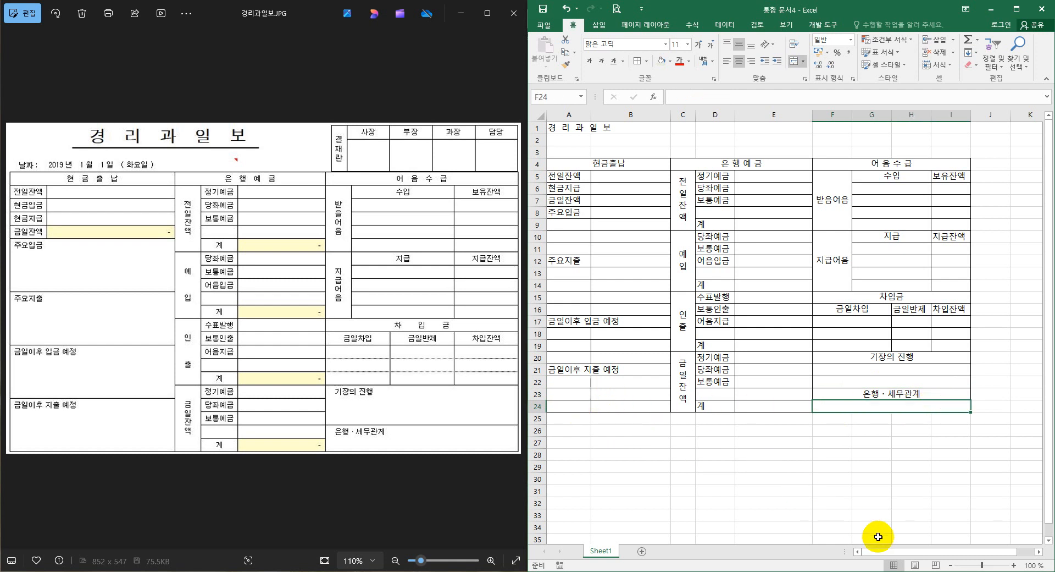
Merge and center columns A and B separately in each row from 17 to 24, covering both 금일이후 sections
left_click_drag(575, 407, 634, 383)
key("F4")
key("F4")
key("F4")
left_click_drag(572, 370, 631, 370)
left_click_drag(573, 358, 642, 324)
key("F4")
key("F4")
key("F4")
key("F4")
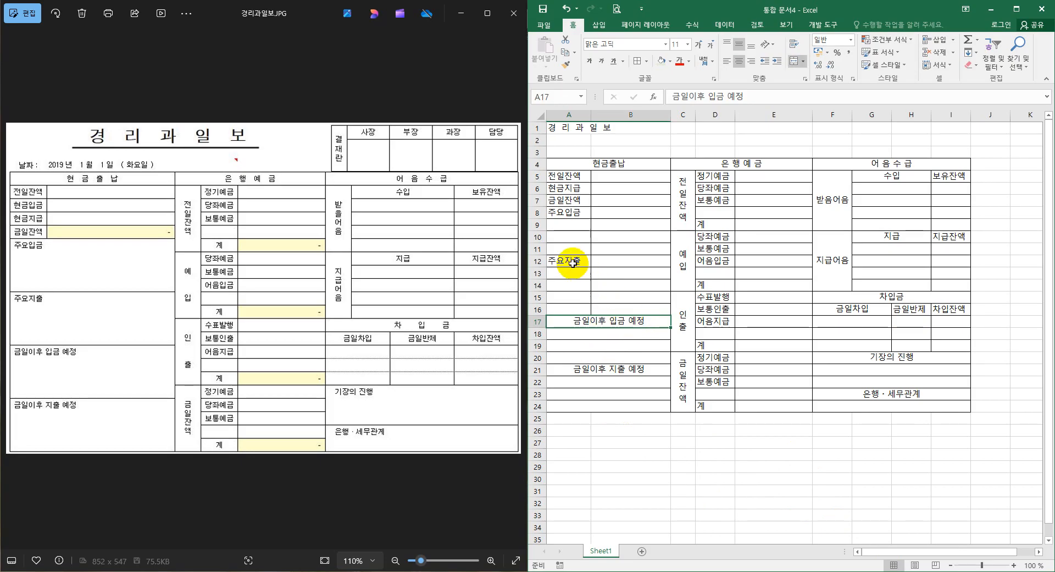
Merge and center columns A and B separately in each row from 12 to 16 for the 주요지출 section
left_click_drag(575, 260, 663, 311)
key("F4")
key("F4")
key("F4")
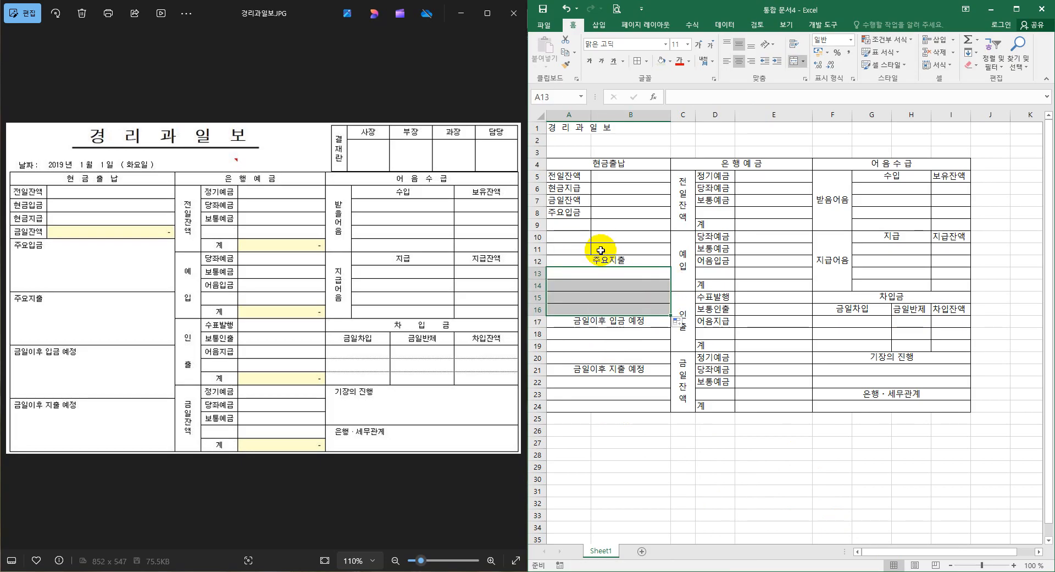
Merge and center A8:B8, extend the row-by-row merge down to row 11, and clear the duplicated 주요입금 text in A9:B11
left_click_drag(573, 212, 608, 212)
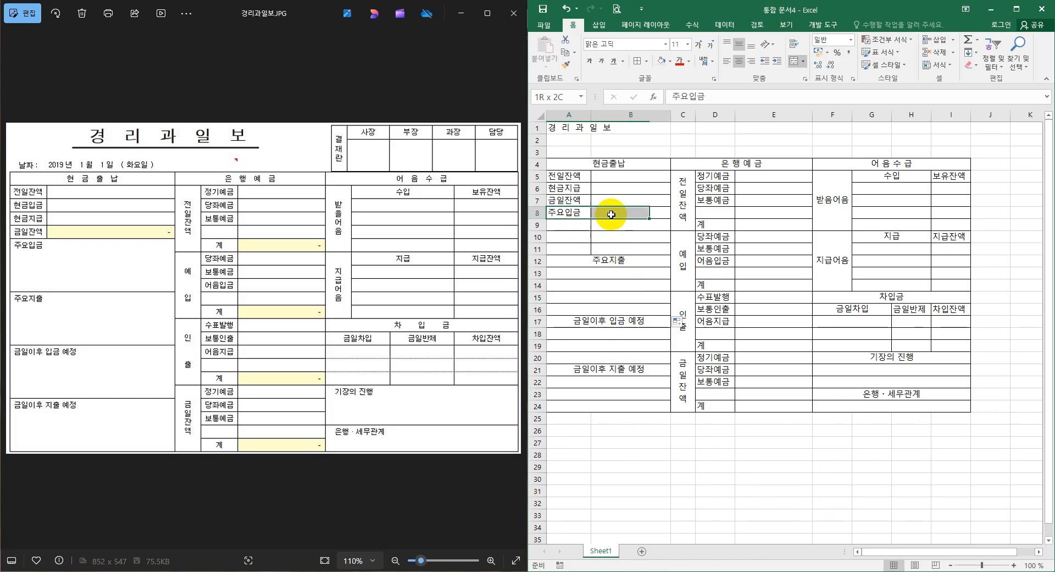
left_click(793, 61)
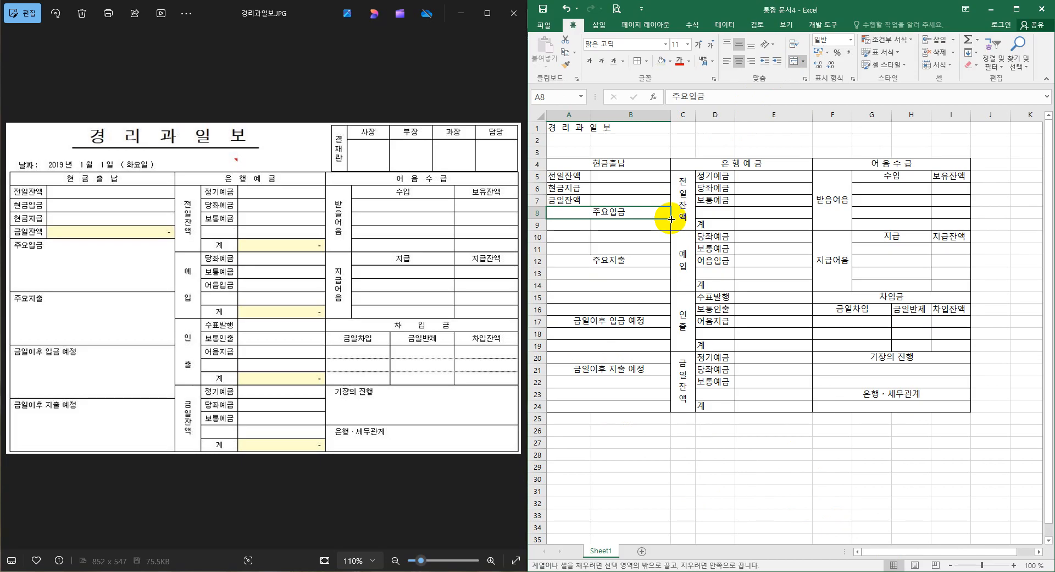
left_click_drag(670, 220, 672, 253)
left_click(632, 211)
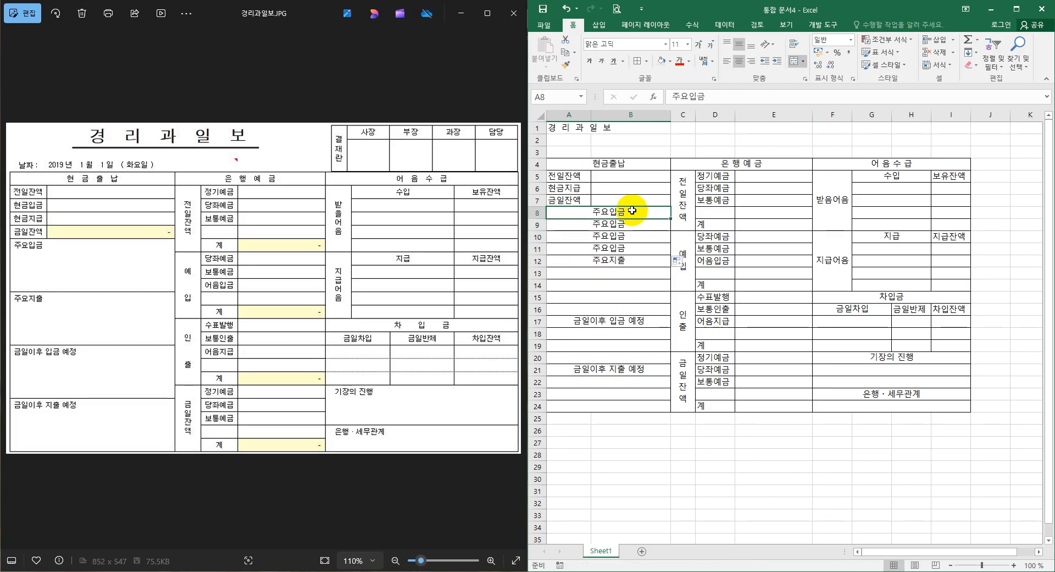
left_click_drag(628, 224, 629, 249)
key("Delete")
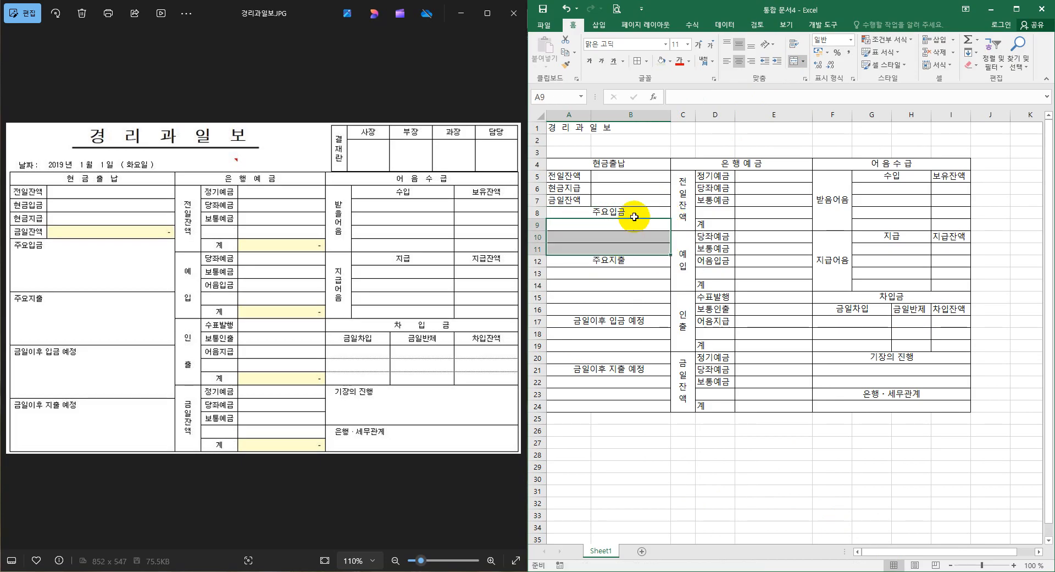
Left-align the merged section cells in A8:B24 and F20:I24
left_click_drag(635, 212, 625, 407)
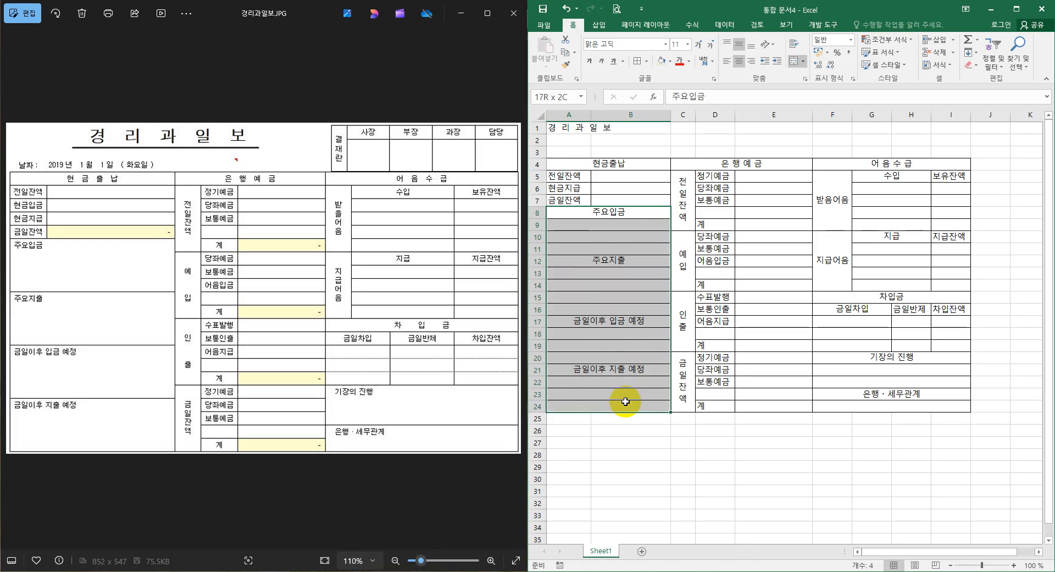
left_click_drag(874, 357, 863, 406)
left_click(727, 61)
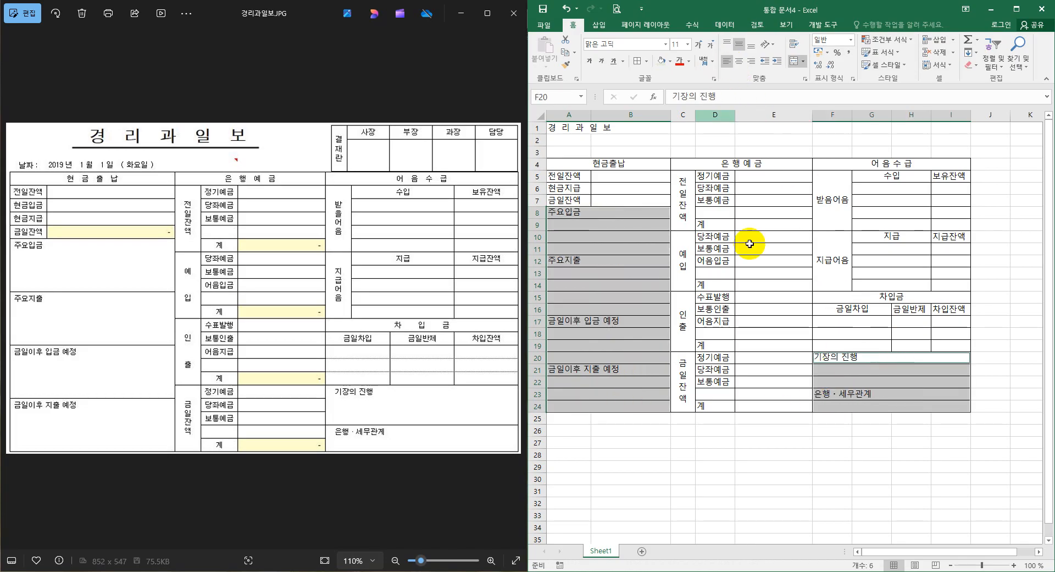
left_click(862, 454)
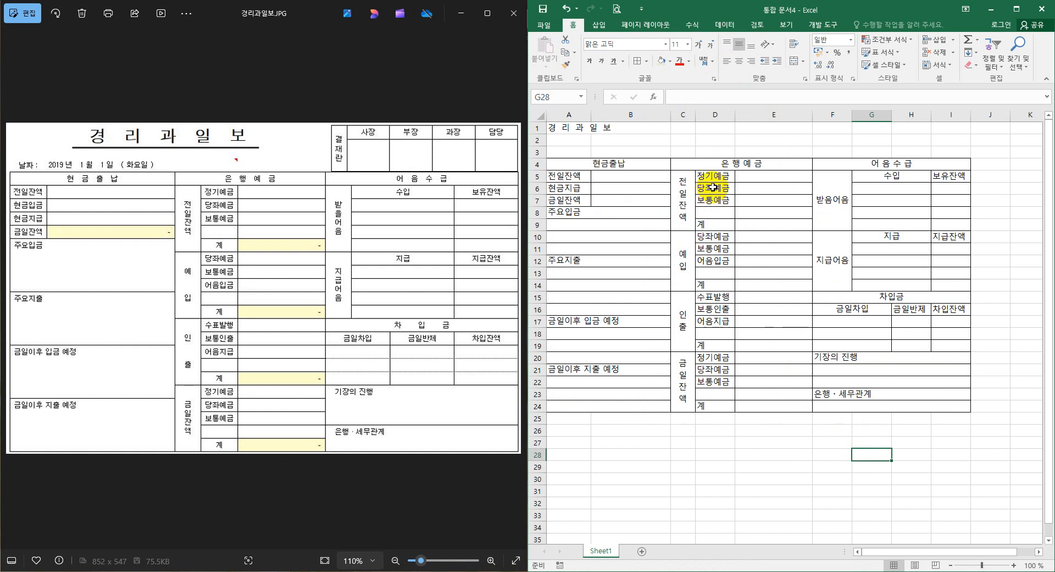
Center the item labels in D5:D24 and set the 받음어음 and 지급어음 cells to vertical text (세로 쓰기)
left_click_drag(713, 175, 714, 408)
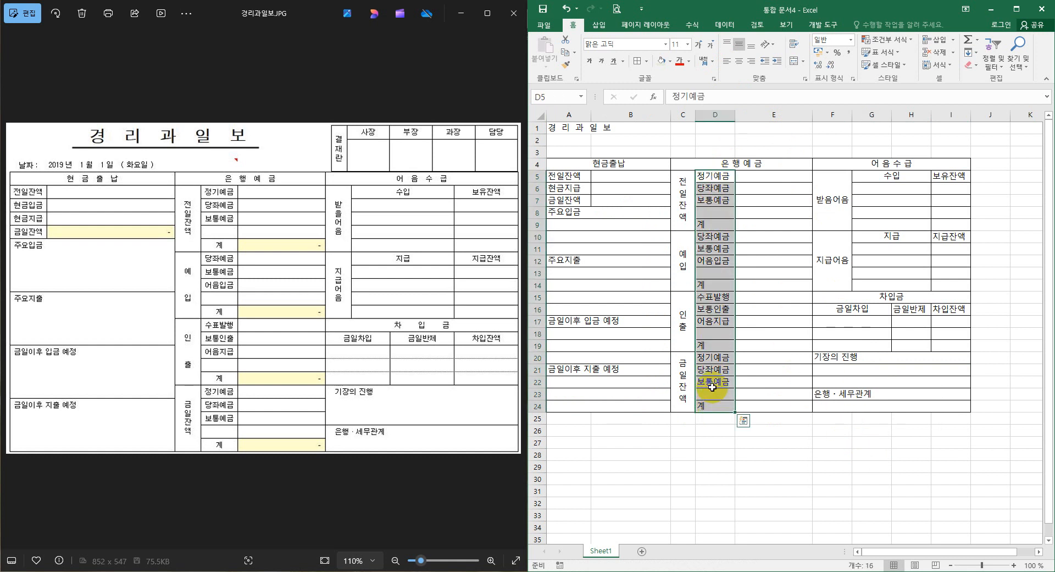
left_click_drag(829, 192, 834, 249)
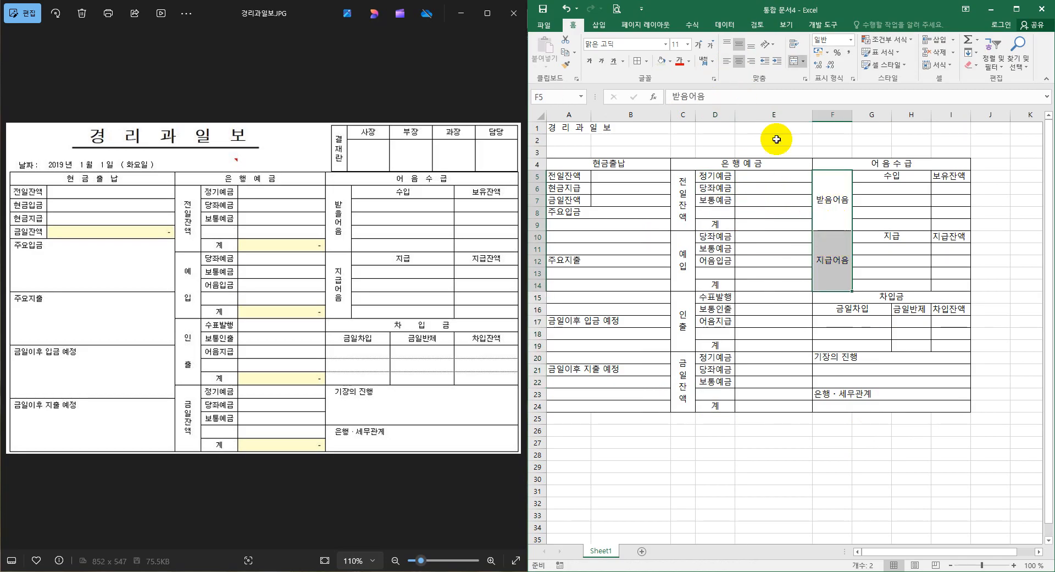
left_click(773, 44)
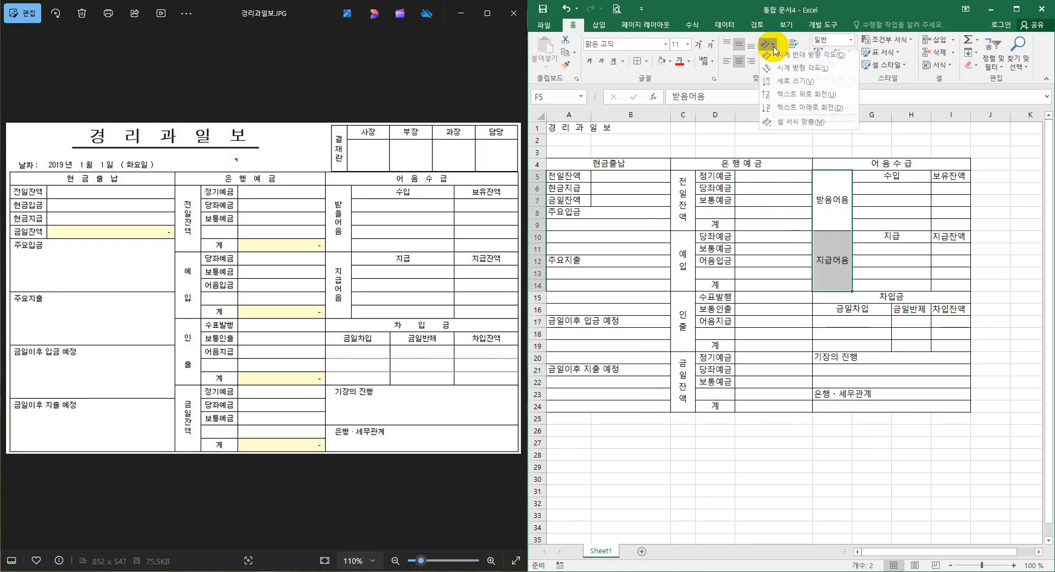
left_click(783, 91)
left_click(682, 200)
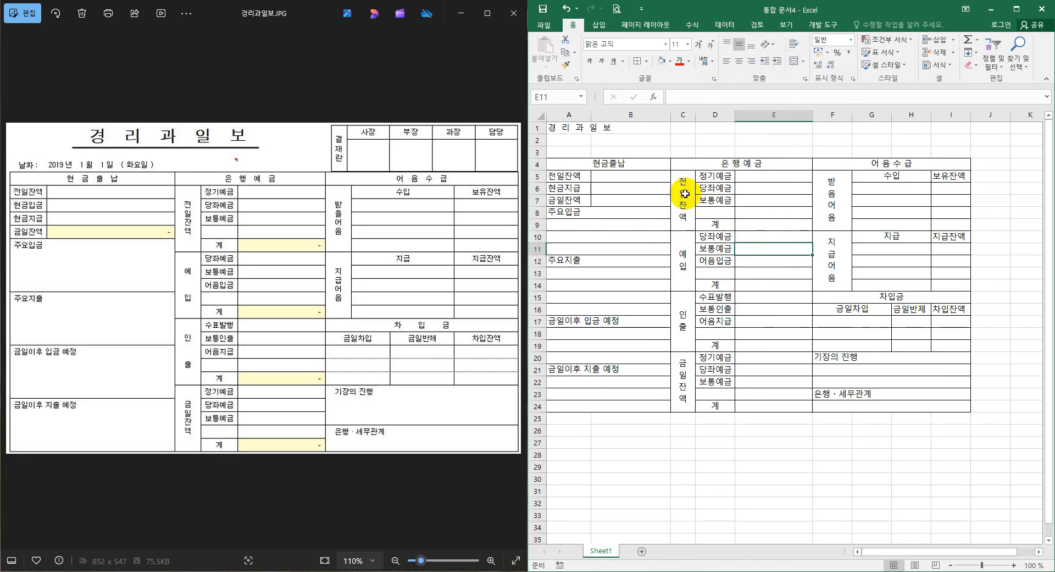
Narrow columns C and F slightly so that both vertical heading columns share the same width
left_click(839, 193)
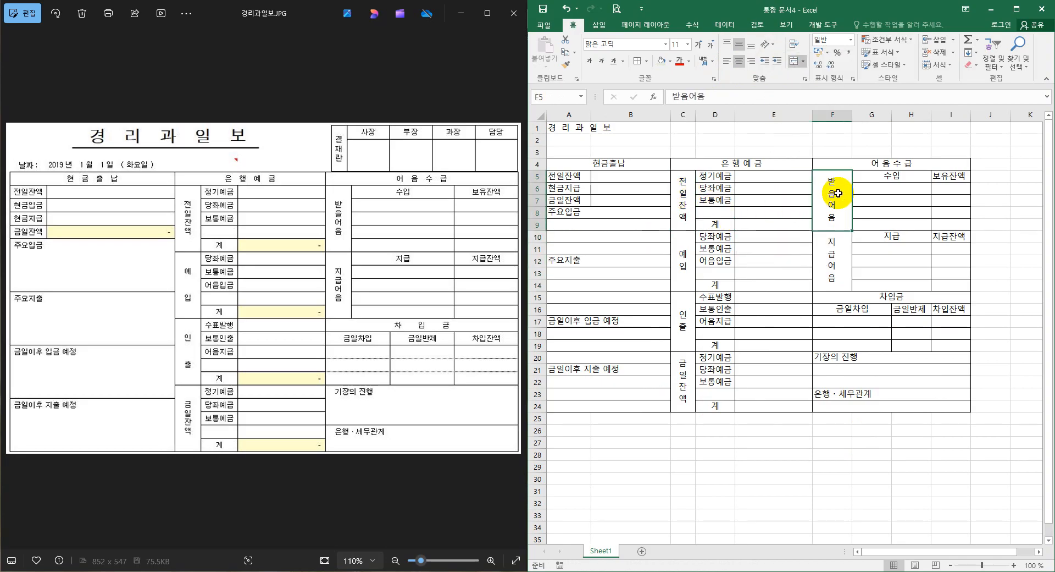
left_click(682, 115)
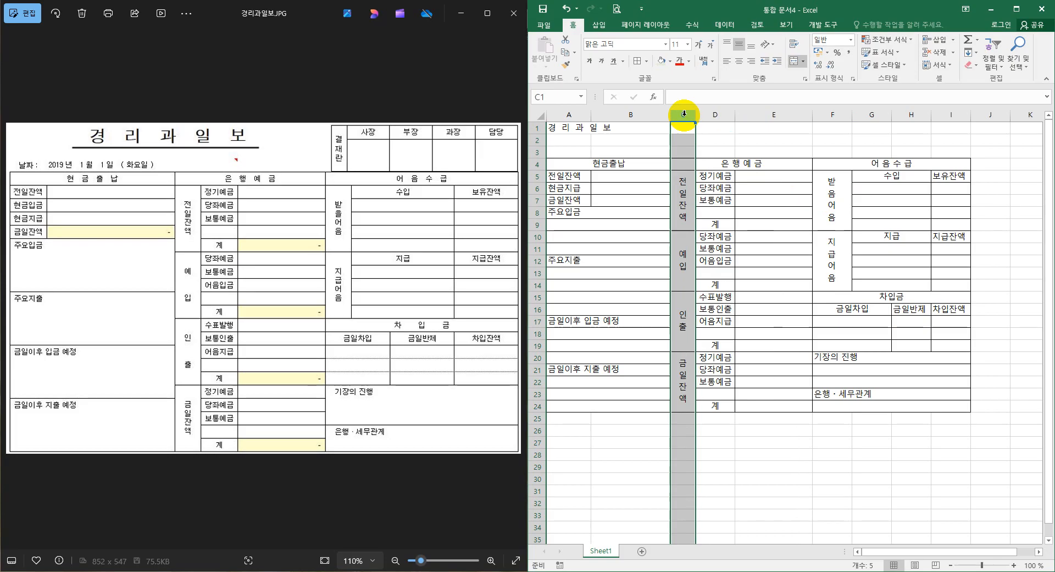
left_click(831, 115, "ctrl")
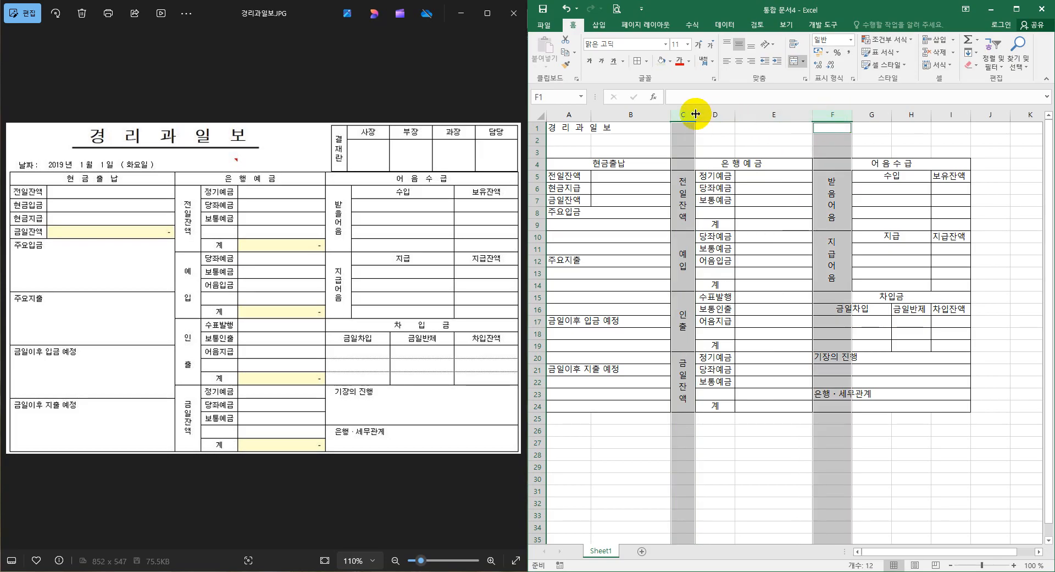
left_click_drag(696, 114, 694, 114)
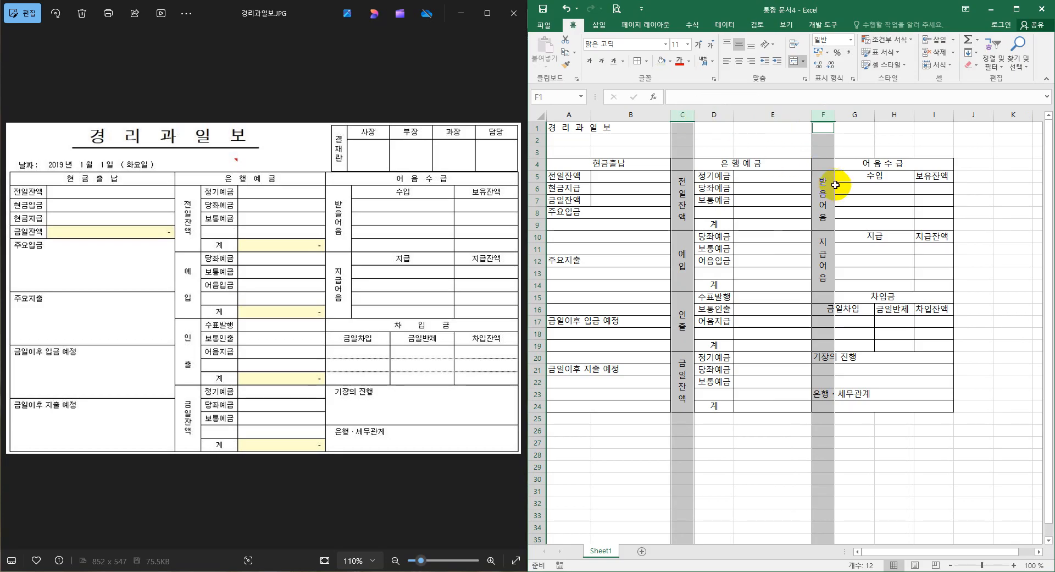
left_click(974, 214)
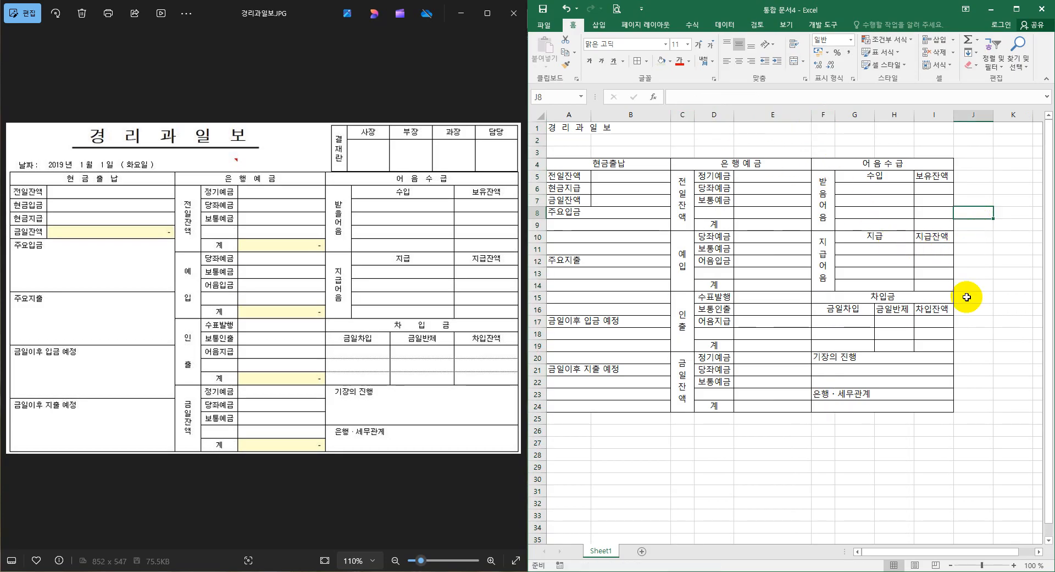
left_click(835, 322)
left_click(895, 321)
left_click(927, 322)
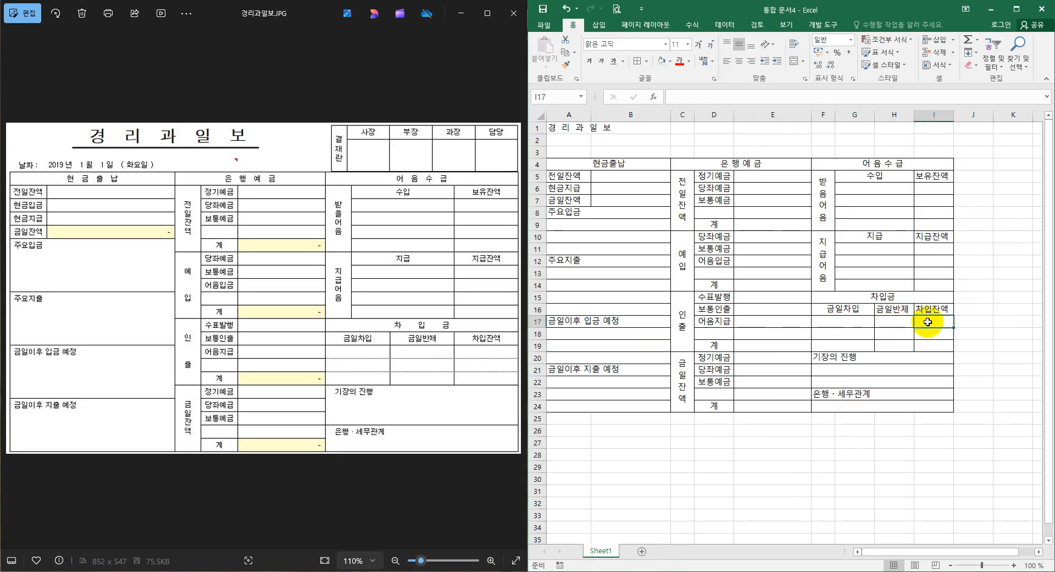
left_click(981, 275)
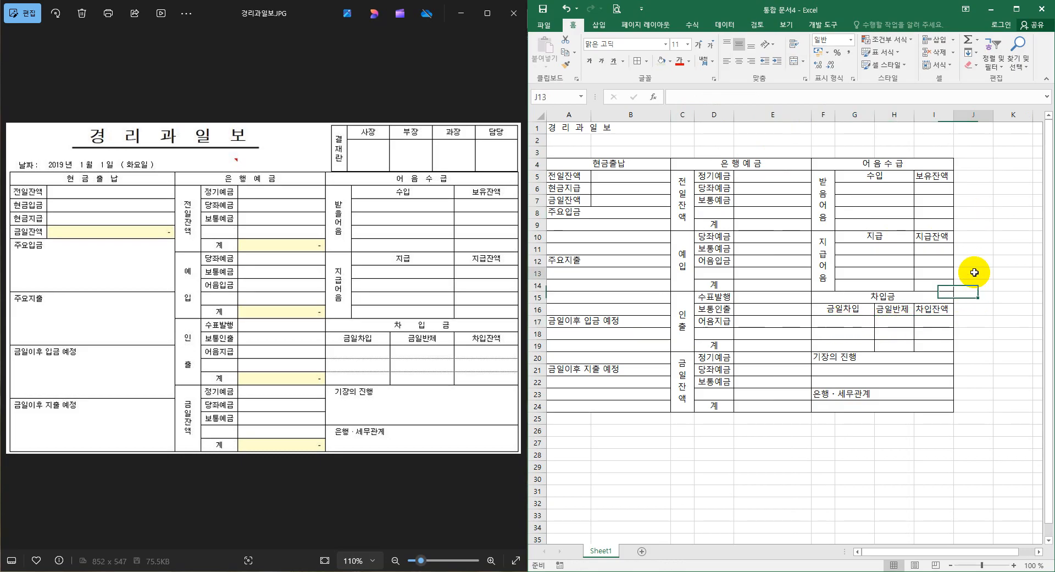
Set the width of column I, which holds the balance headings, to 12
left_click(935, 114)
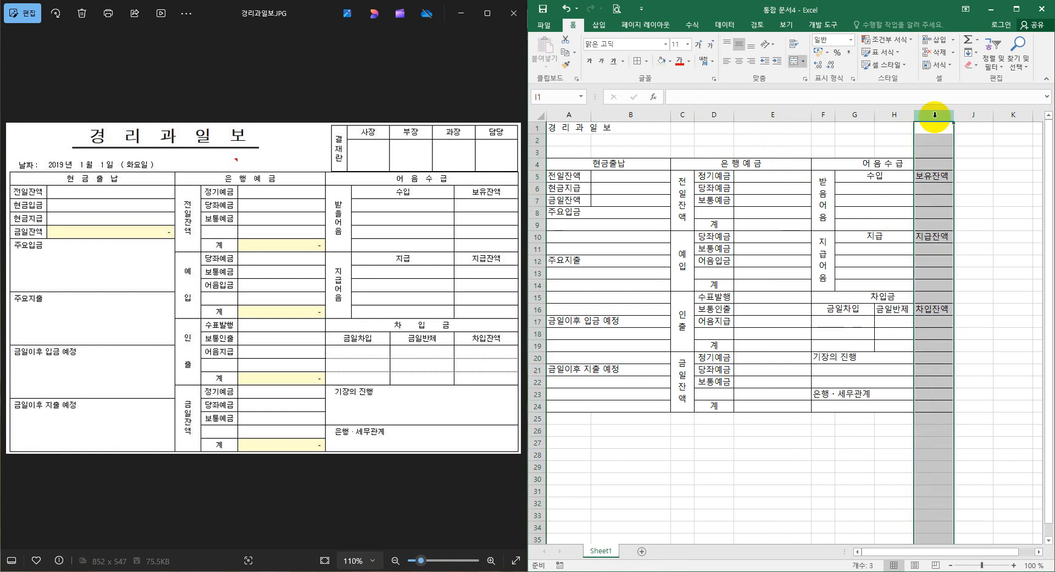
right_click(935, 115)
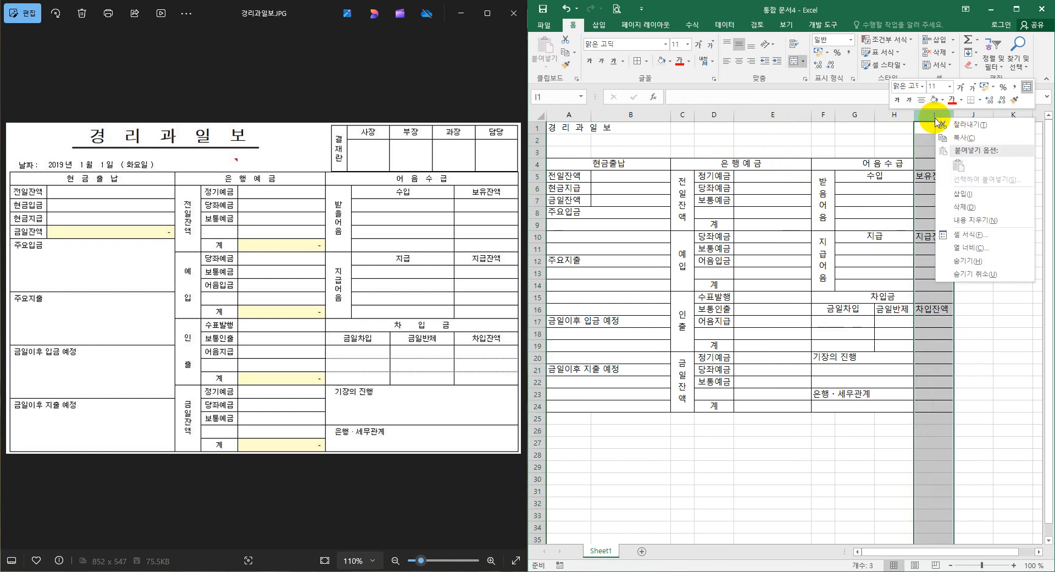
left_click(963, 252)
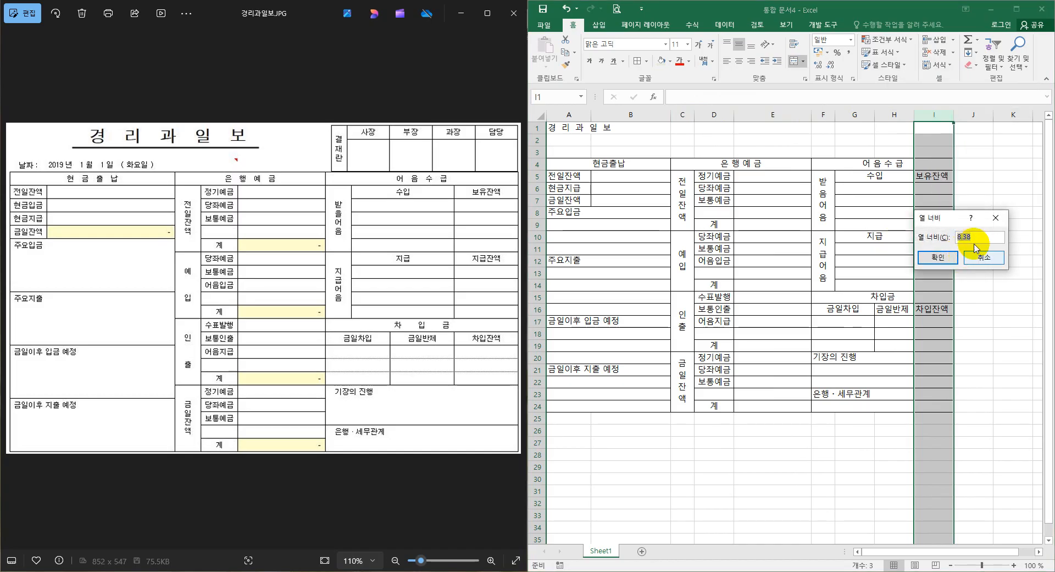
type("12")
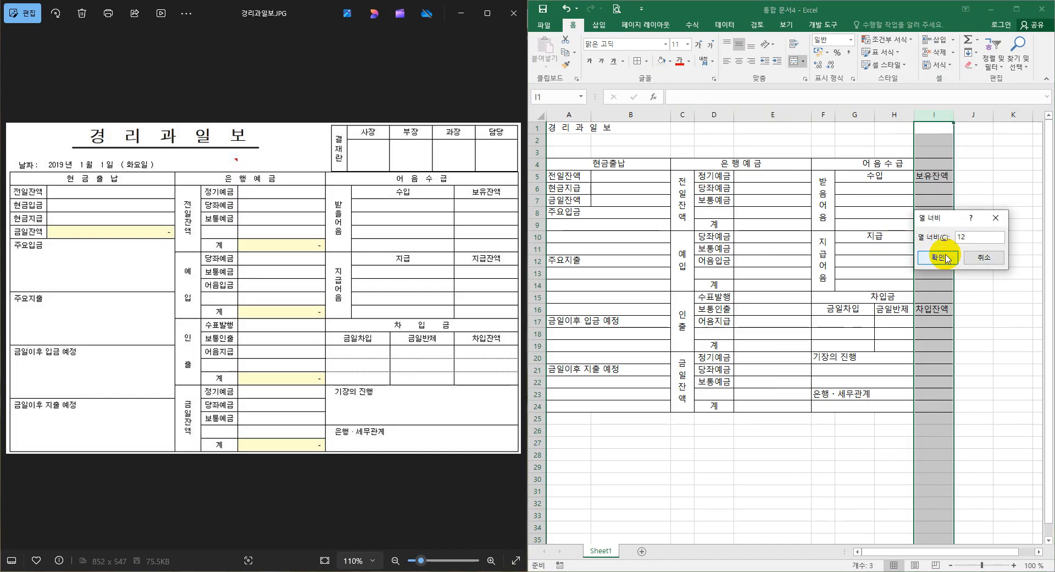
left_click(938, 257)
left_click(987, 285)
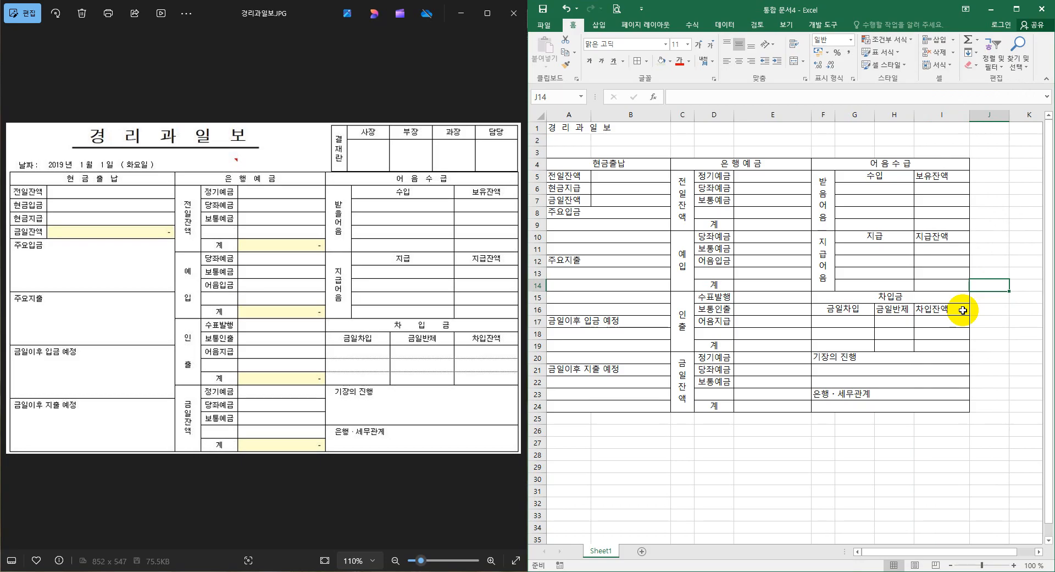
Set the width of column H, which holds the 금일반제 heading, to 12
left_click(899, 116)
right_click(900, 115)
left_click(902, 251)
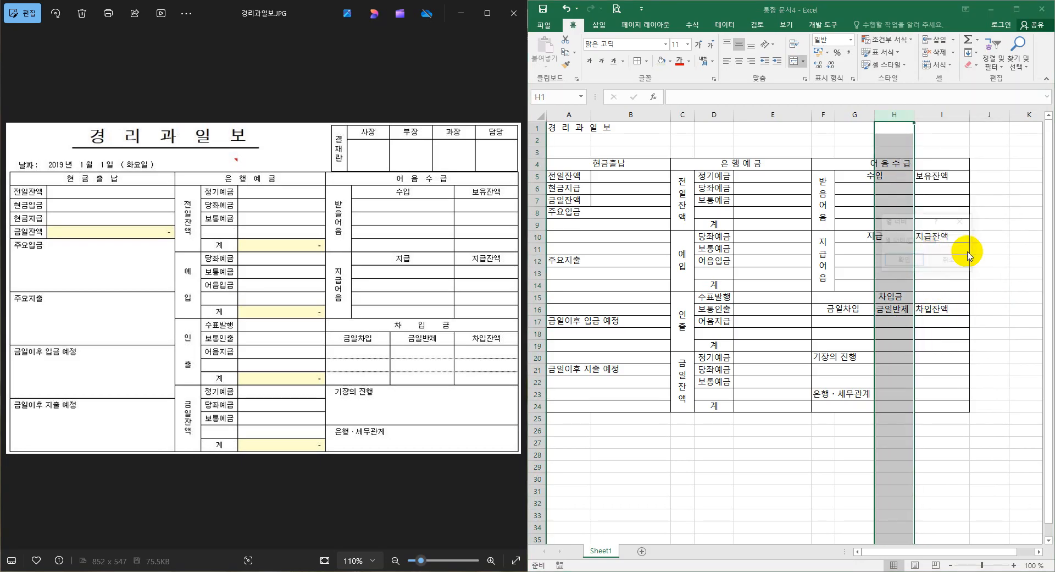
type("12")
left_click(904, 261)
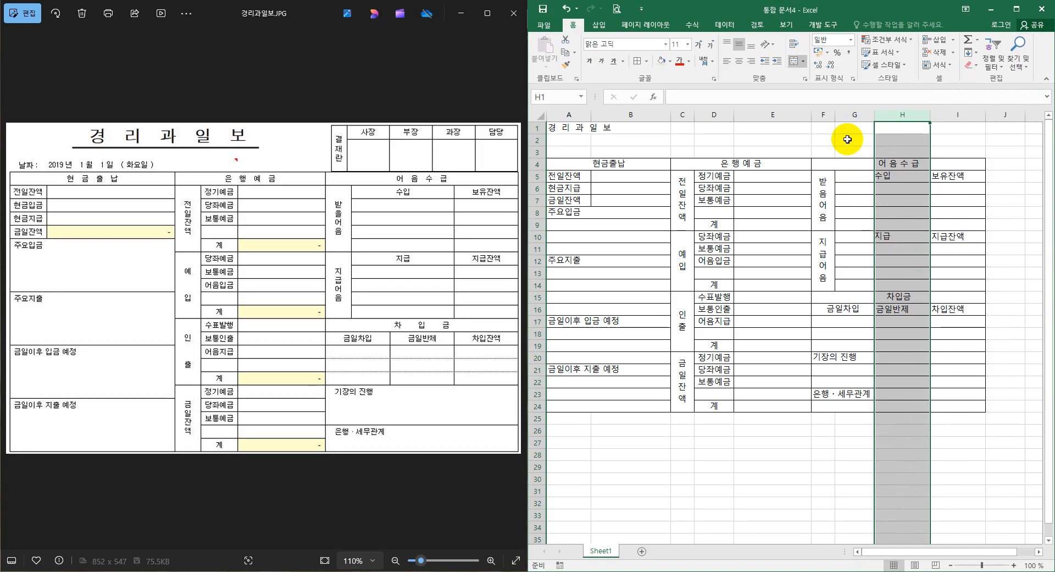
Set the width of both vertical heading columns, C and F, to 5
left_click(823, 114)
left_click(683, 114, "ctrl")
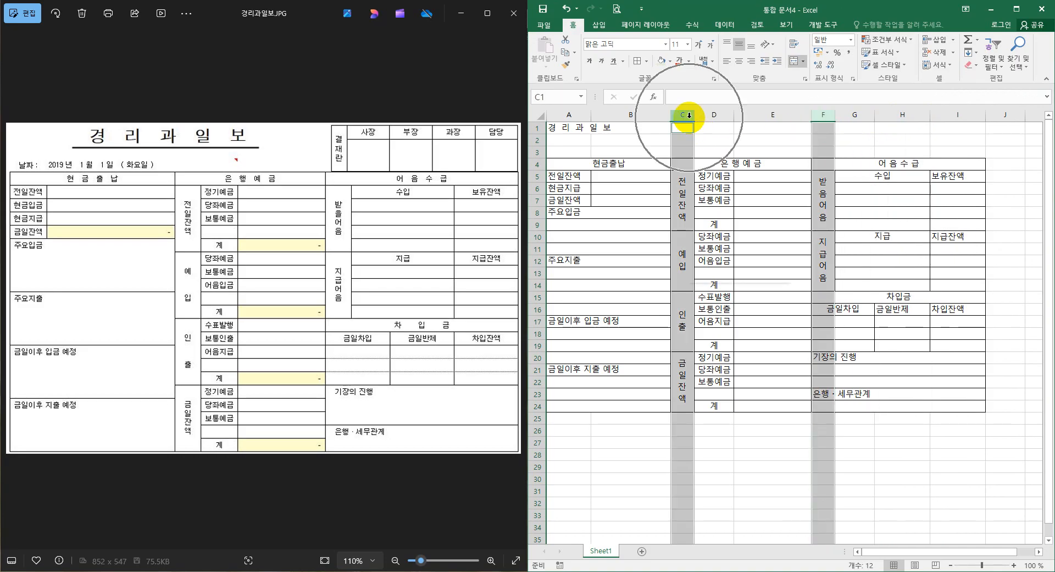
right_click(687, 116)
left_click(723, 248)
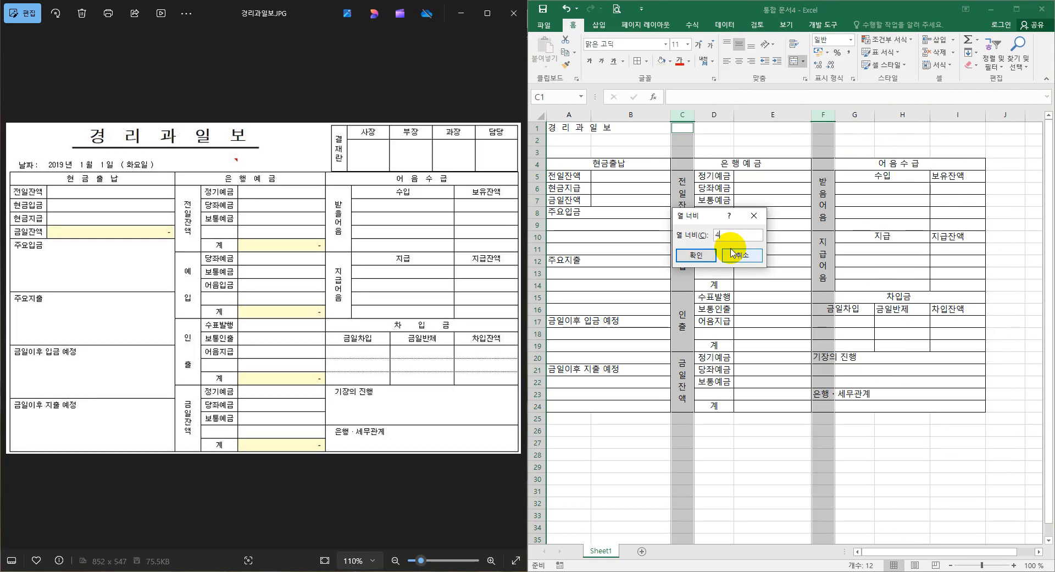
key("BackSpace")
type("5")
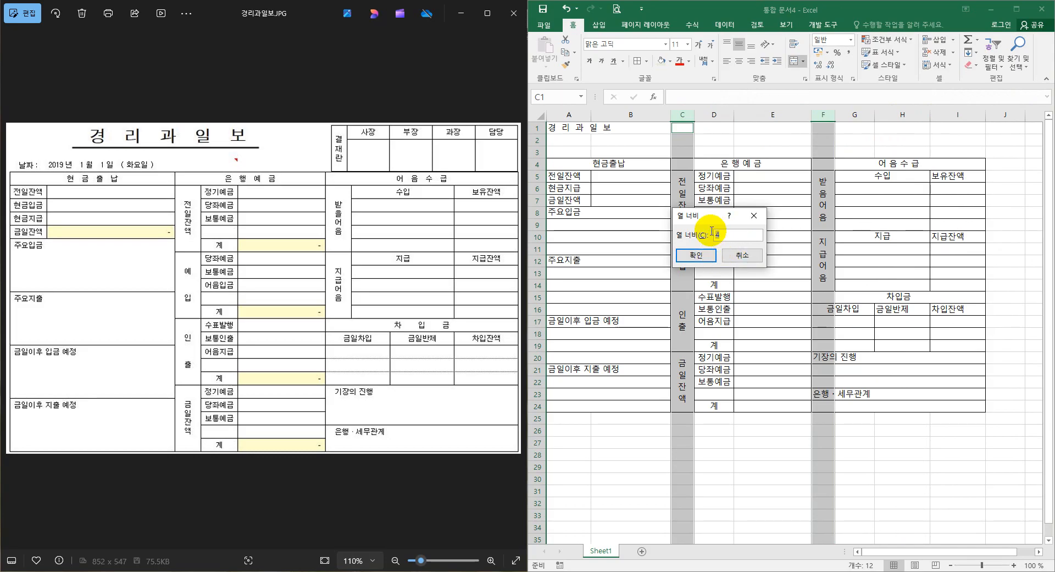
left_click(701, 256)
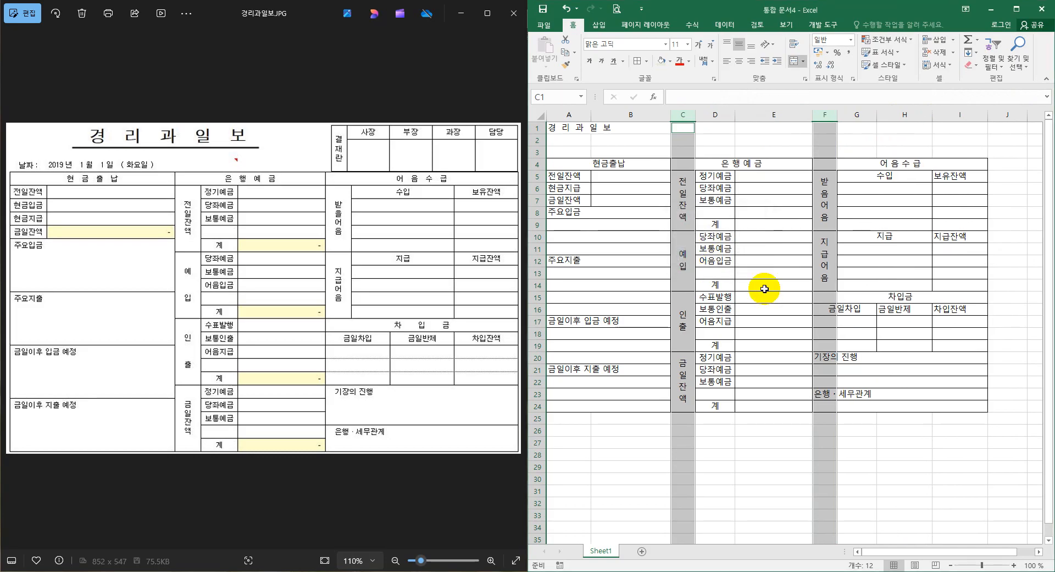
left_click(891, 339)
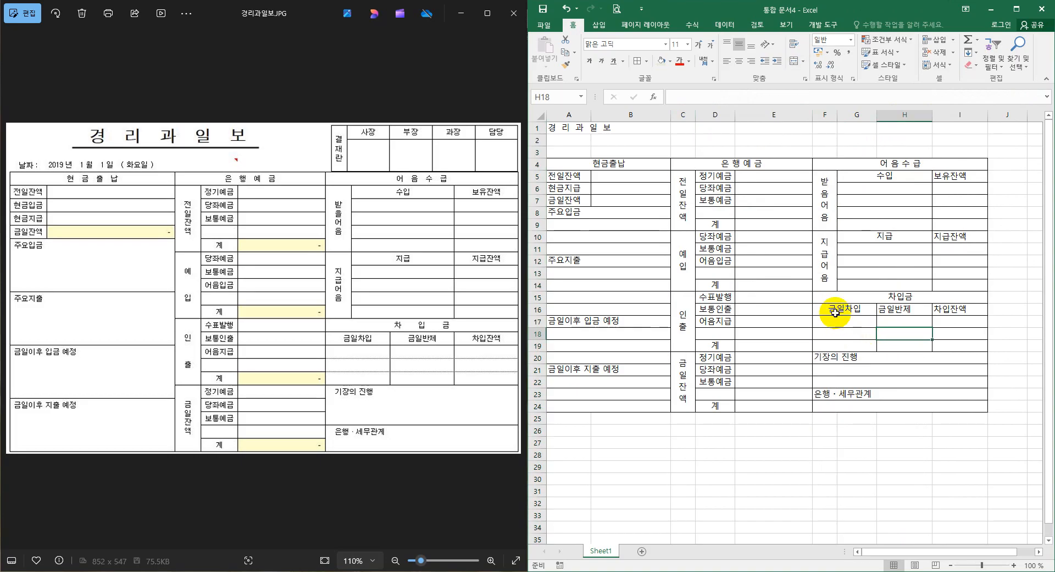
Set the width of column G to 7
left_click(826, 115)
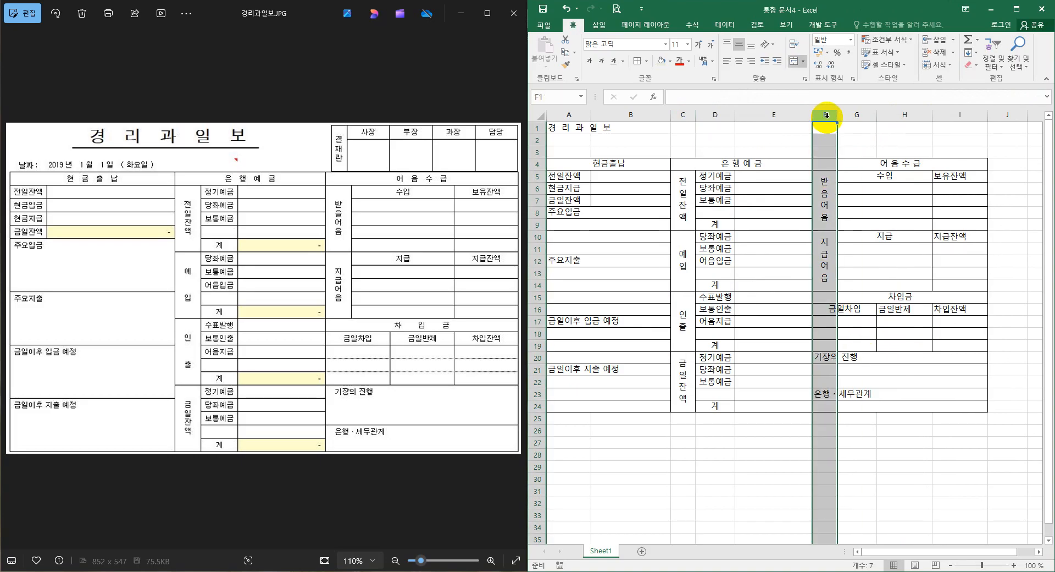
left_click(856, 114)
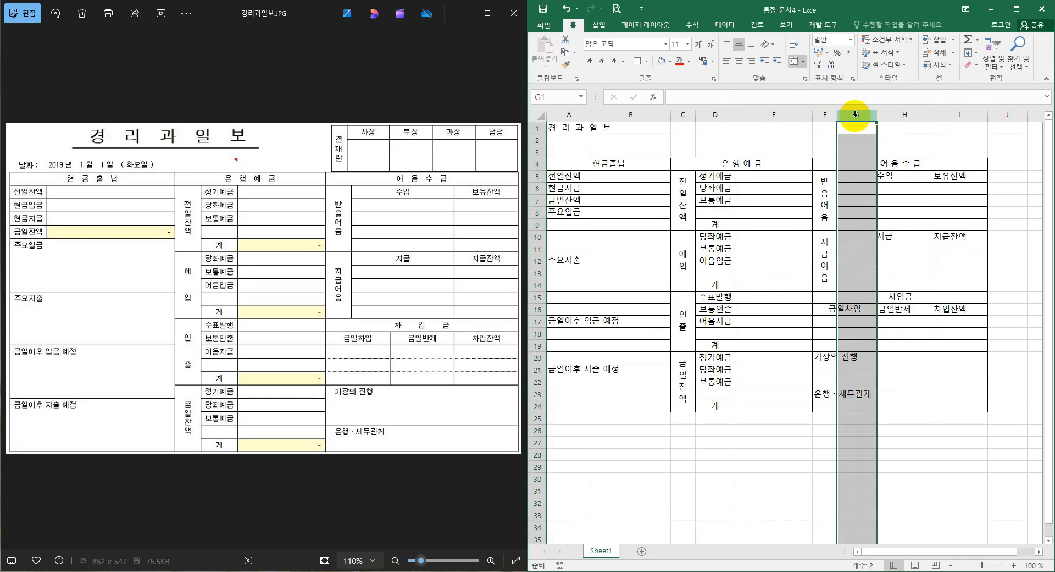
left_click(826, 114)
left_click(852, 114)
right_click(852, 115)
left_click(881, 247)
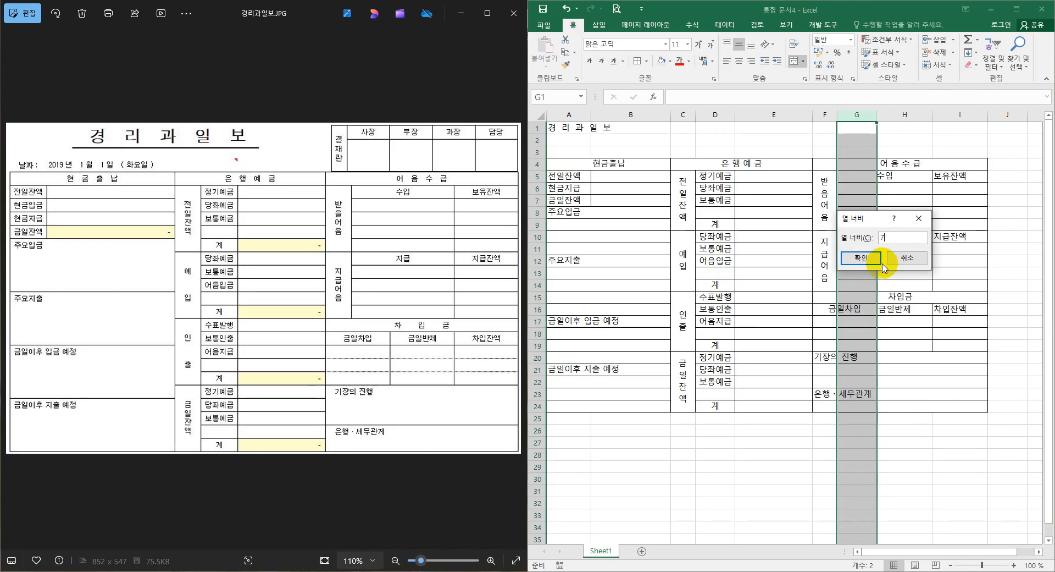
left_click(861, 257)
left_click(919, 429)
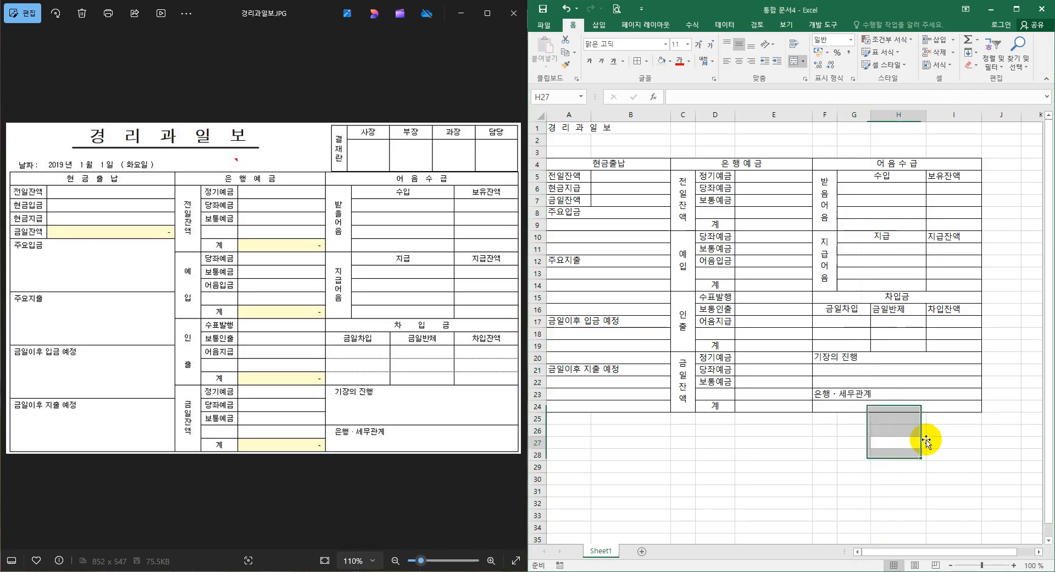
Center the 금일반제 and 차입잔액 headings in H16:I16 and the cells I5:I14 with 보유잔액 and 지급잔액
left_click(864, 309)
left_click_drag(893, 312, 940, 310)
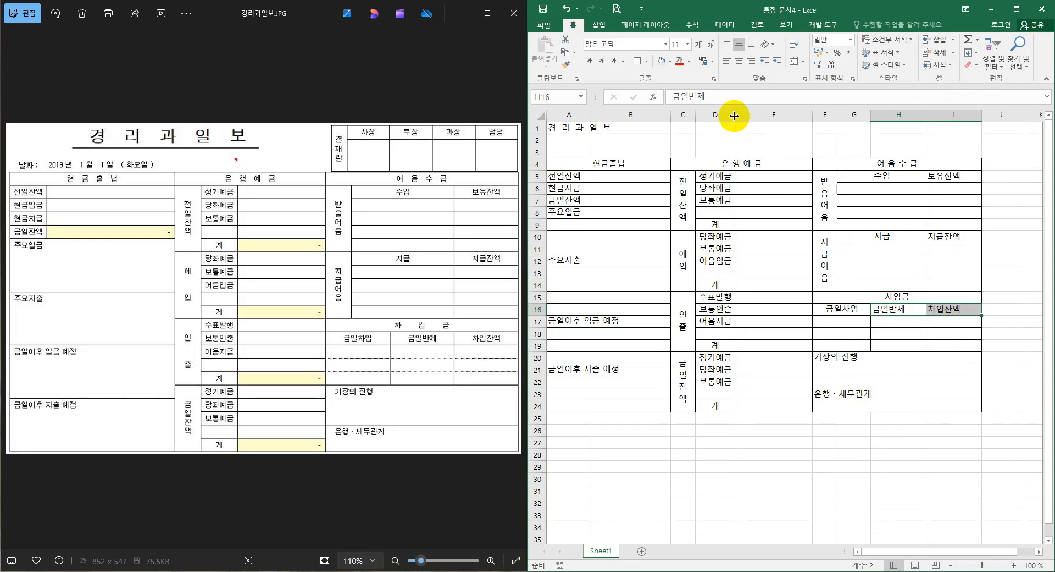
left_click(739, 60)
left_click_drag(941, 176, 945, 286)
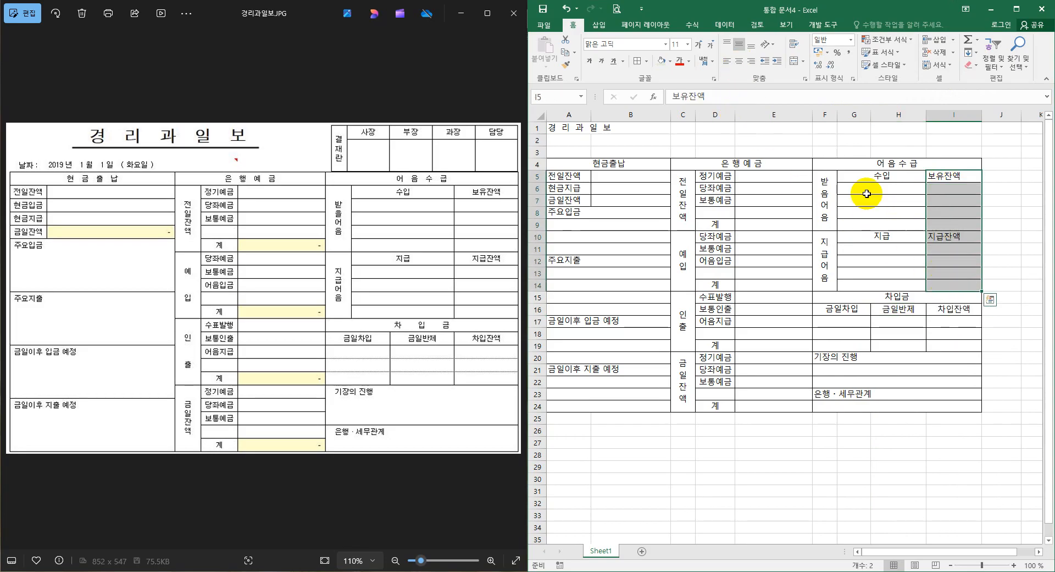
left_click(740, 60)
left_click(890, 261)
Apply the comma style number format to the amount cells E5:E24 and B5:B7
left_click_drag(782, 176, 784, 406)
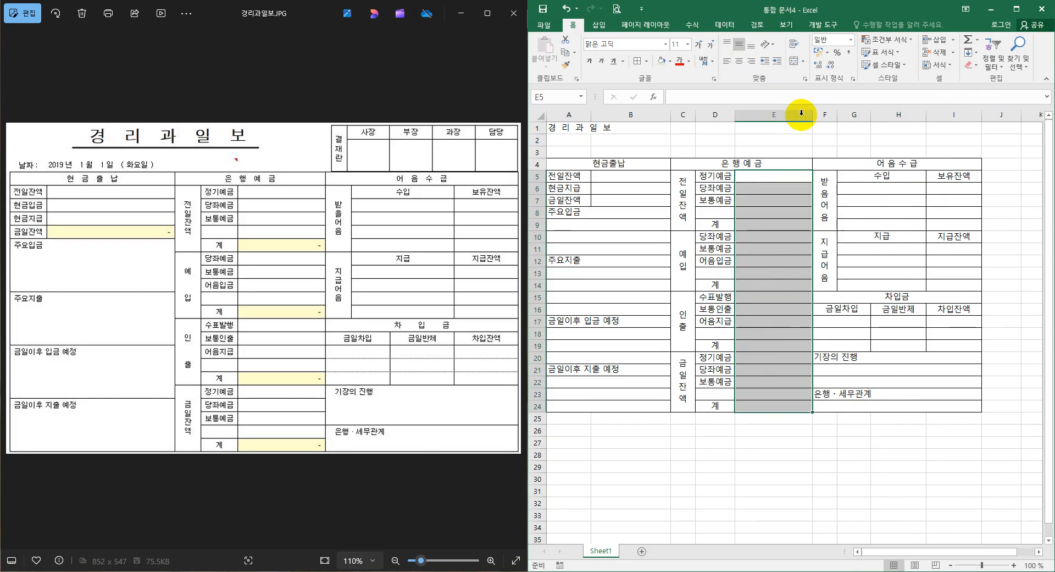
left_click(850, 53)
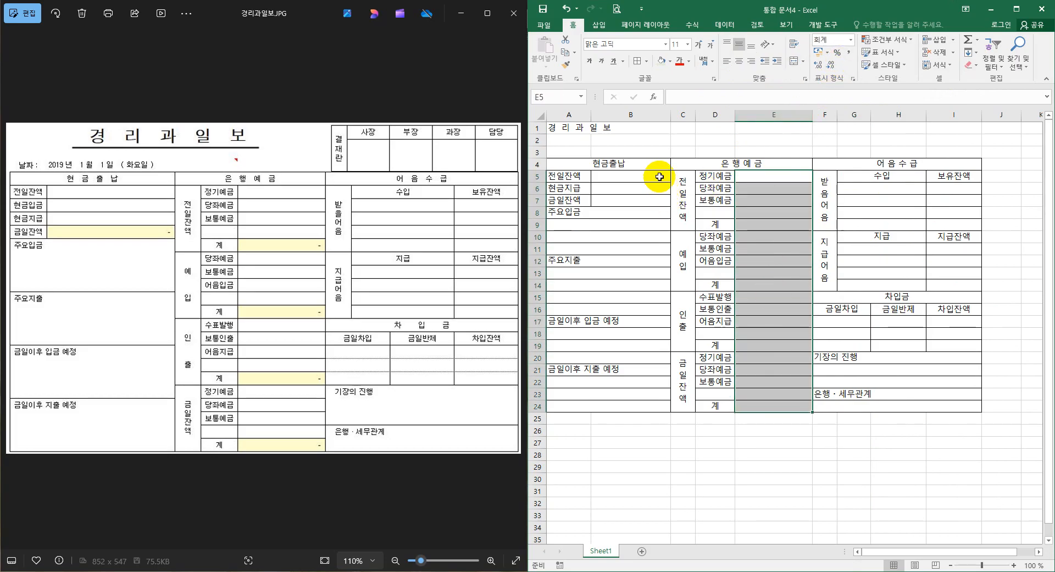
left_click_drag(658, 174, 666, 204)
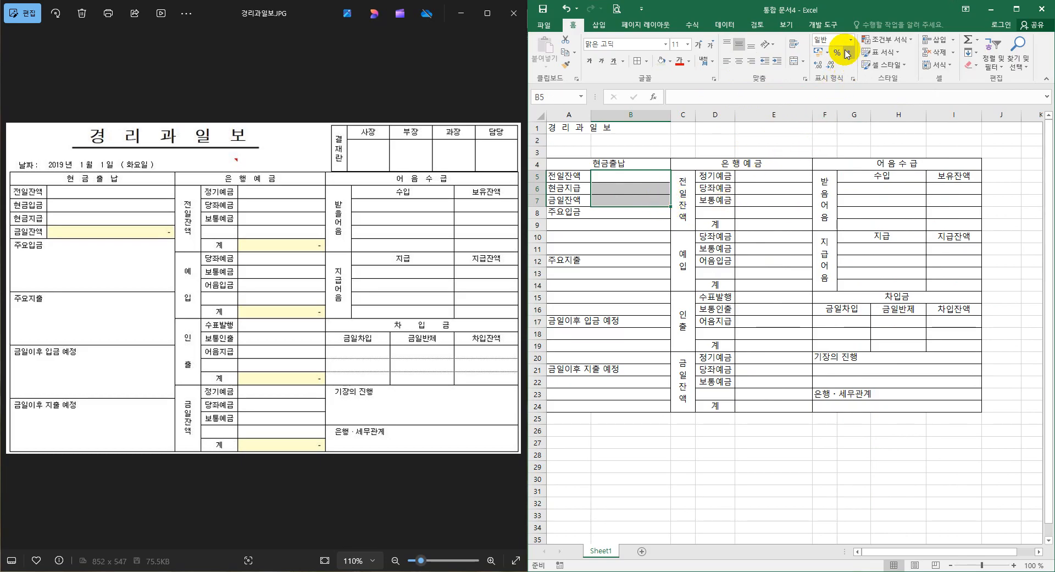
Enter the formula =SUM(E5:E8) in E9, the 계 row of the 전일잔액 section
left_click(775, 226)
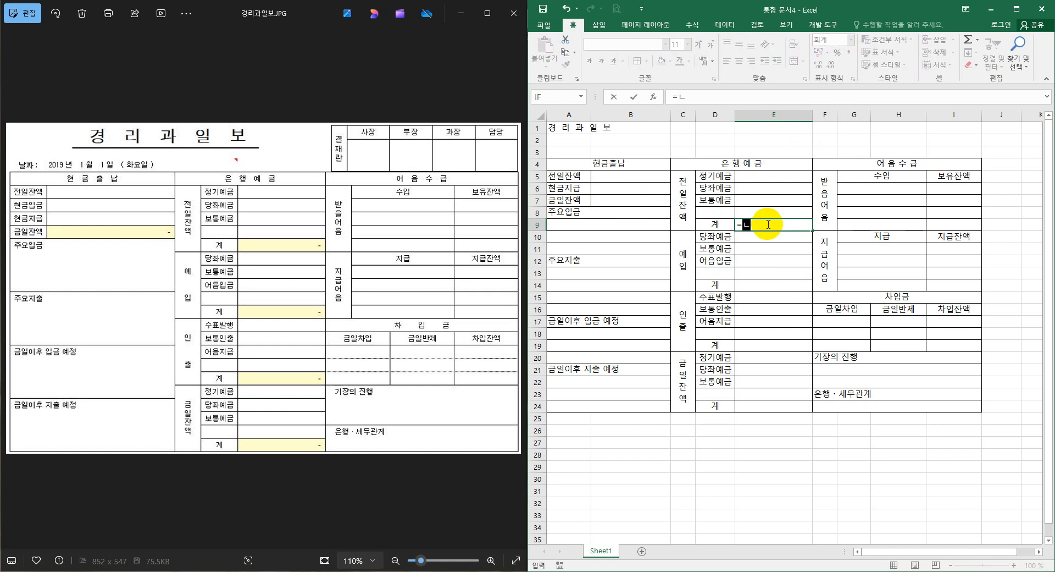
type("ㅡ")
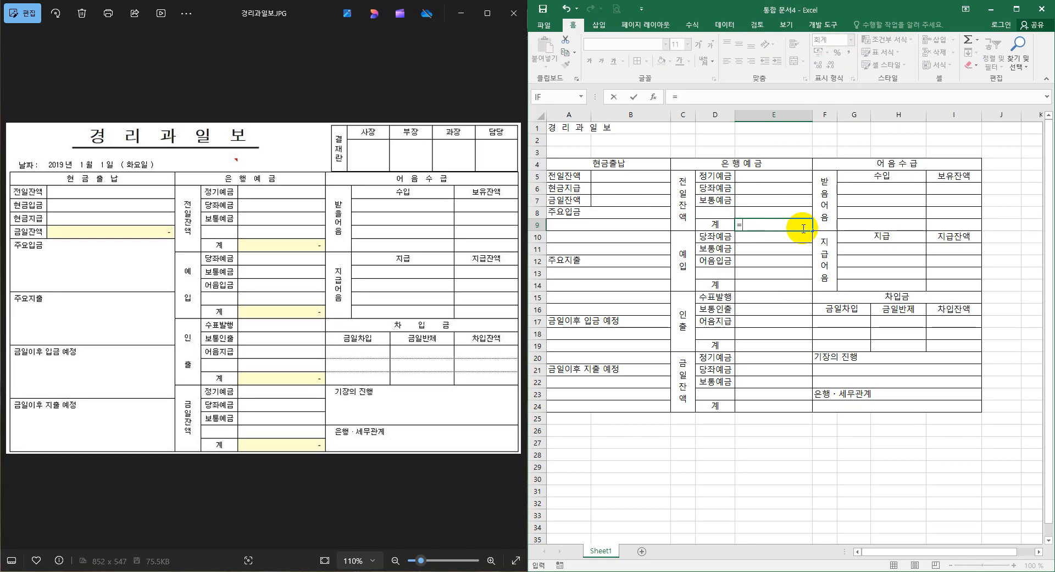
type("sum")
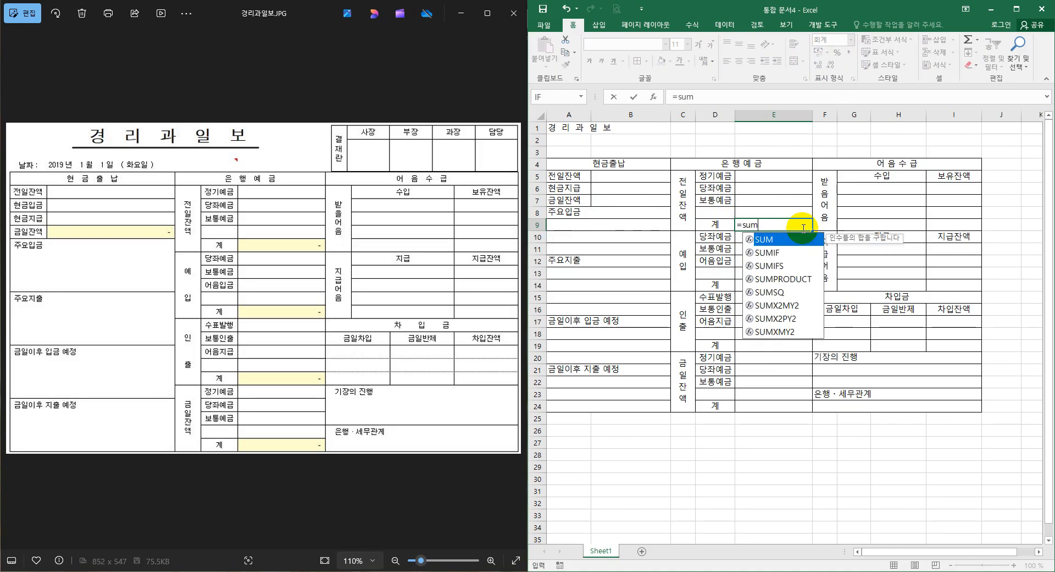
type("(")
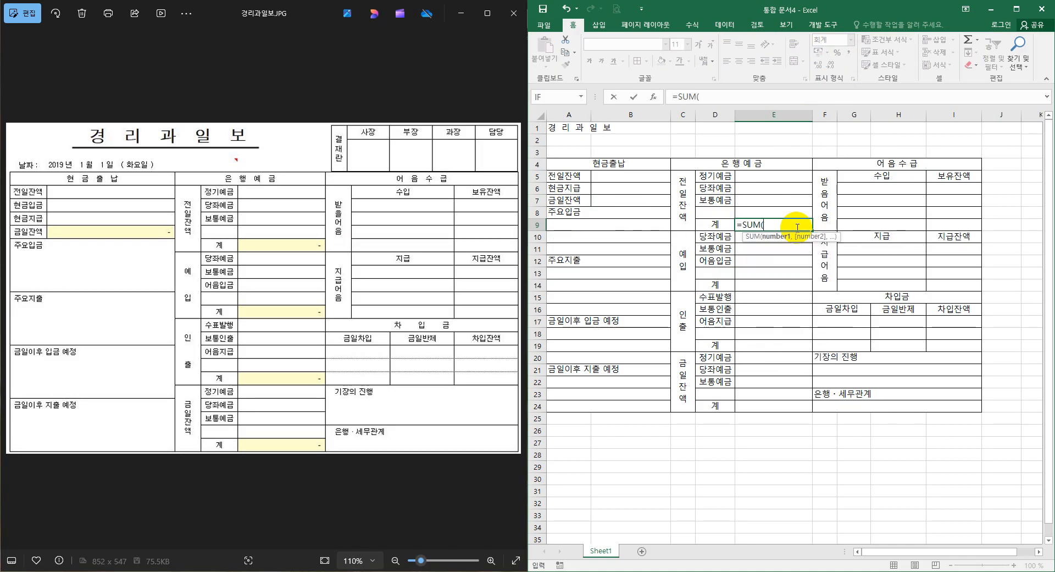
left_click_drag(765, 174, 764, 210)
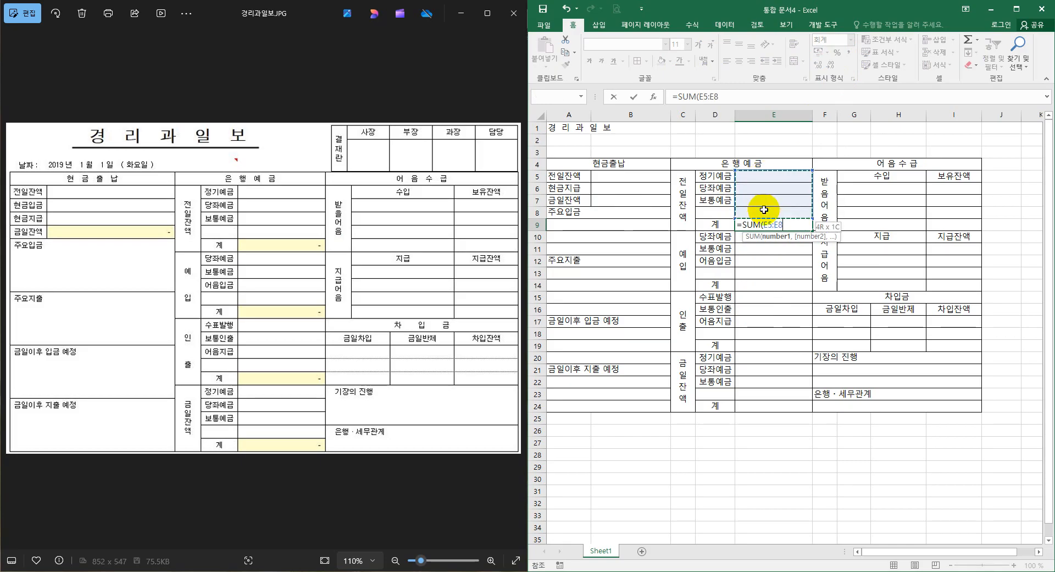
key("Return")
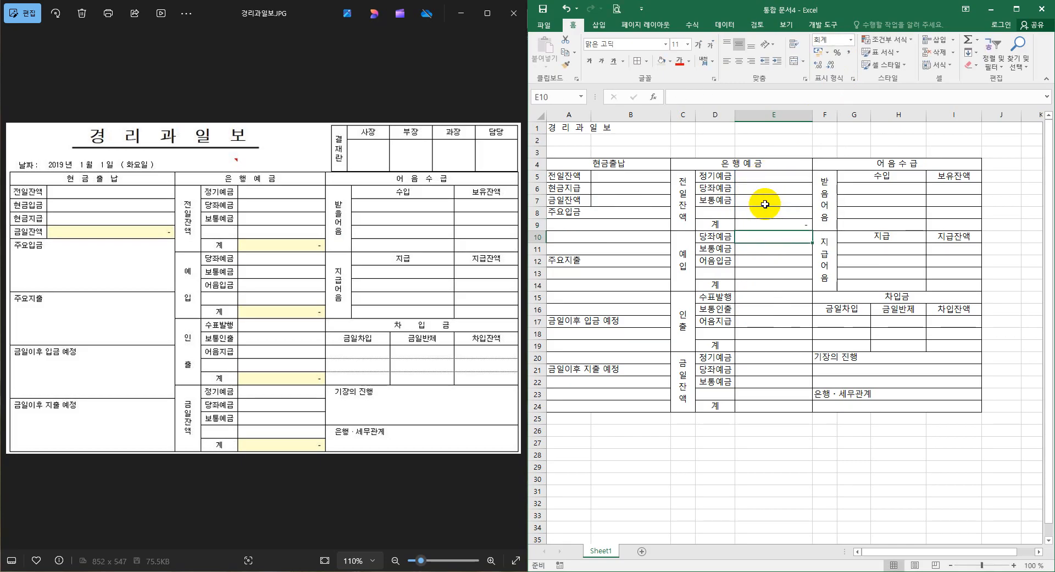
left_click(778, 226)
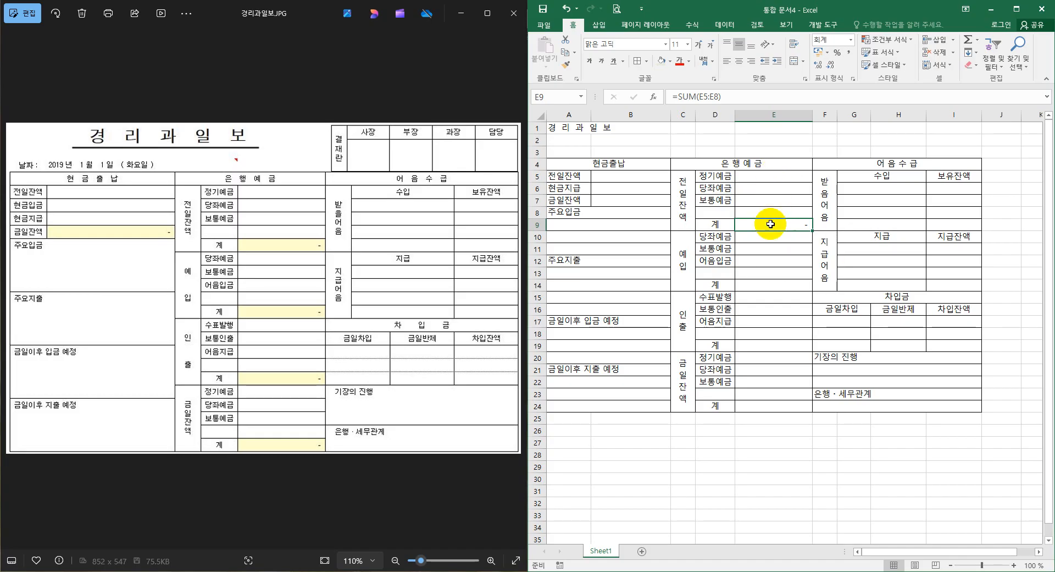
Copy the total formula from E9 into the other 계 cells, E14, E19 and E24
left_click(781, 286)
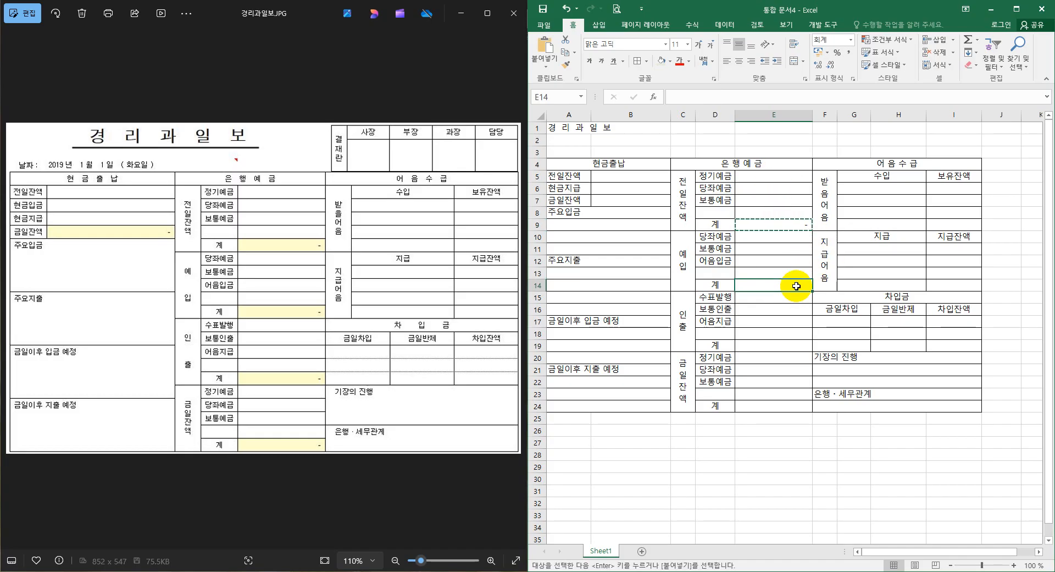
right_click(791, 345)
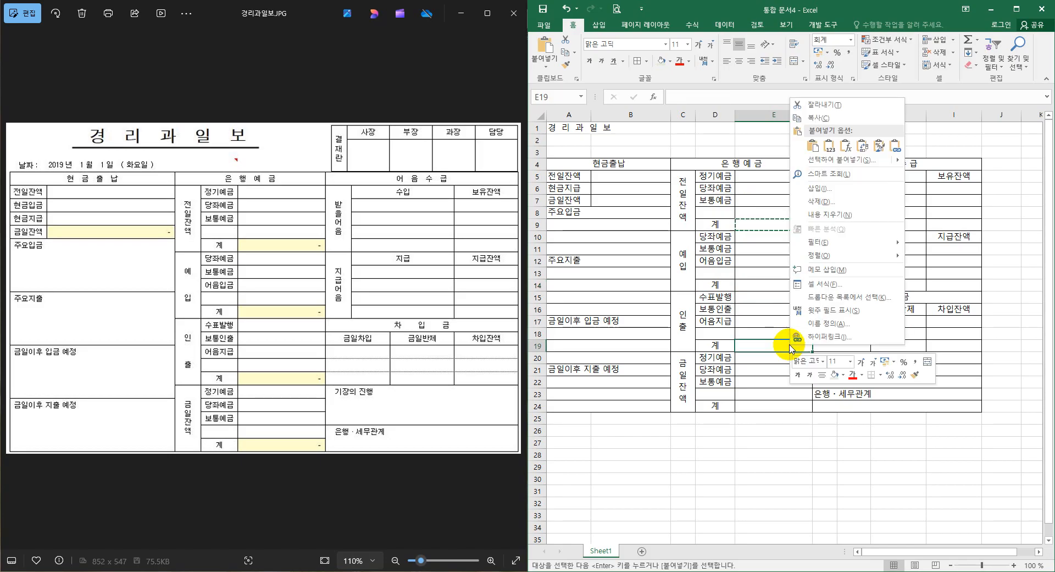
left_click(813, 146)
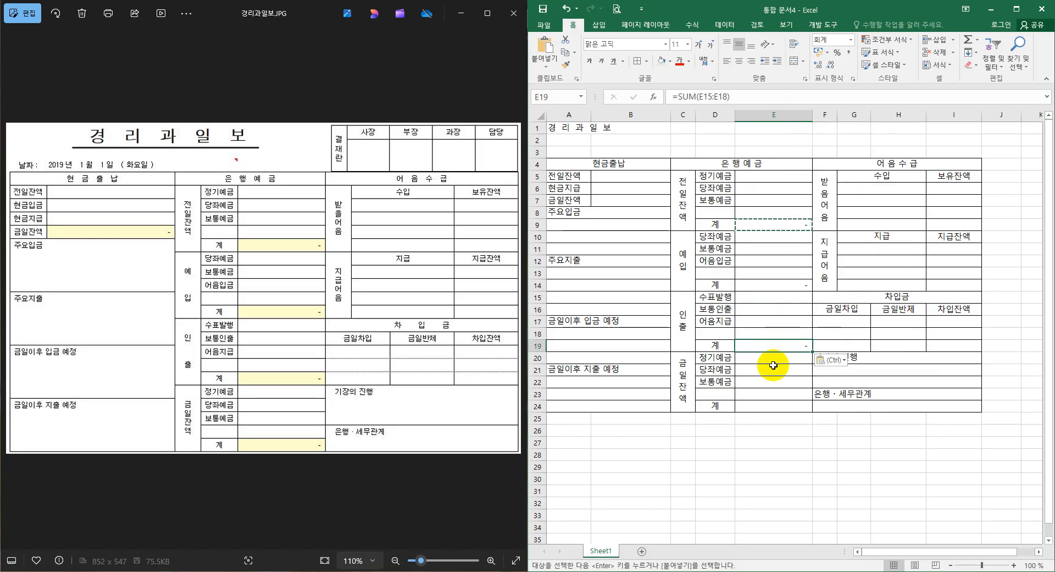
right_click(772, 406)
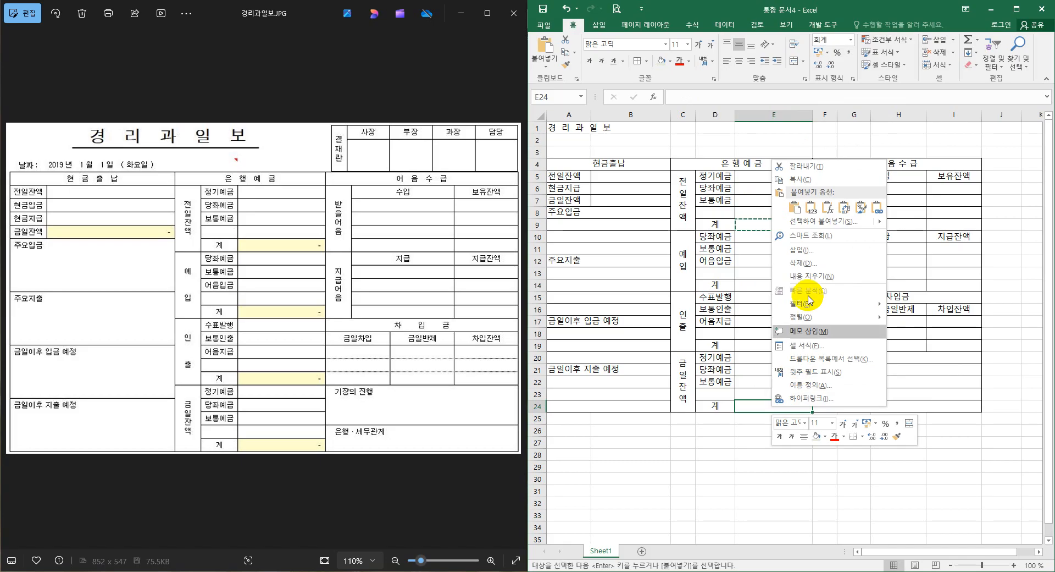
left_click(796, 208)
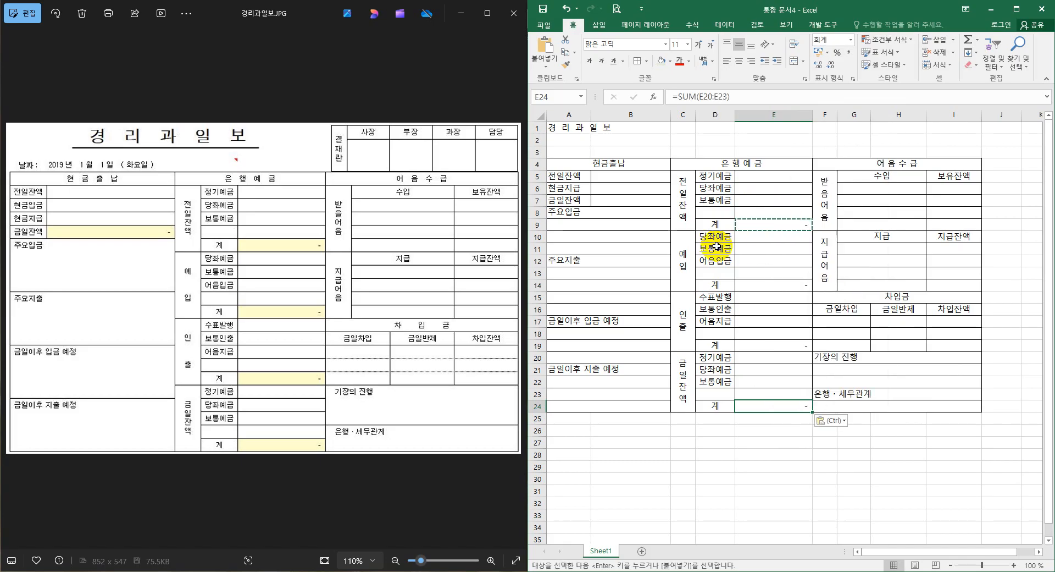
Try inserting cells at A6:B8 with the existing cells shifted down, and undo the insertion
left_click(608, 200)
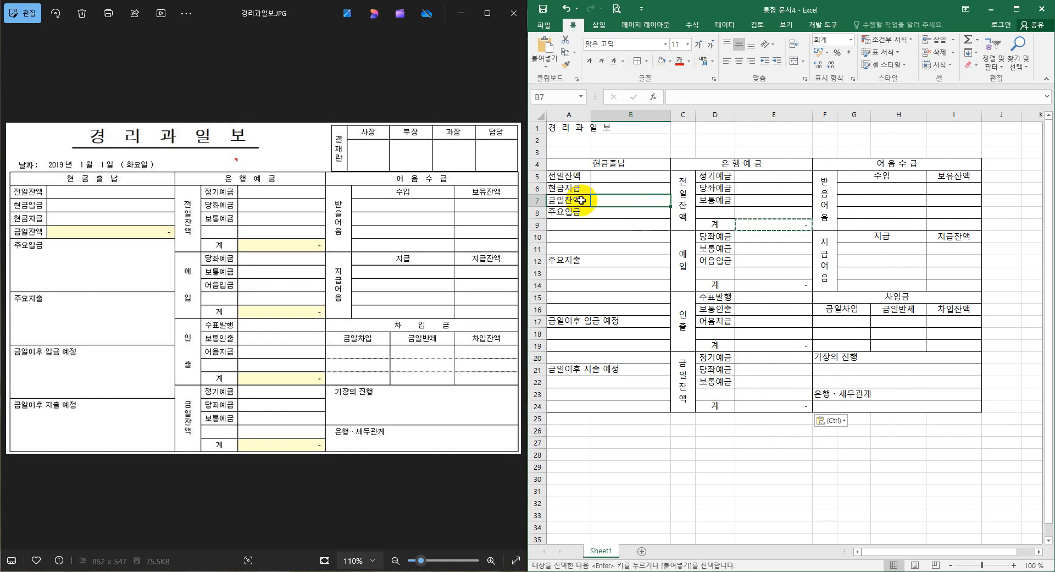
left_click_drag(567, 189, 608, 211)
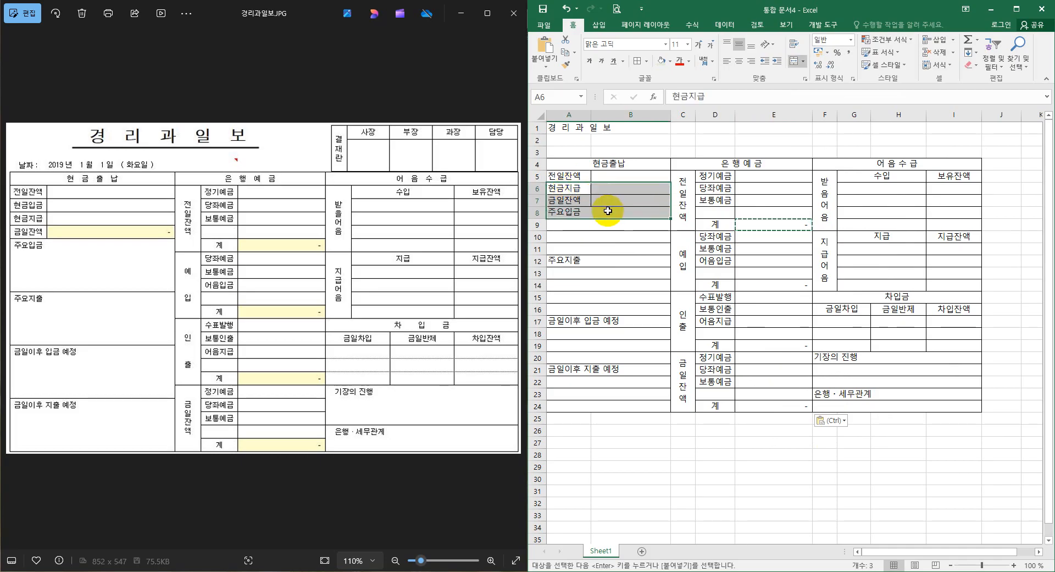
right_click(609, 211)
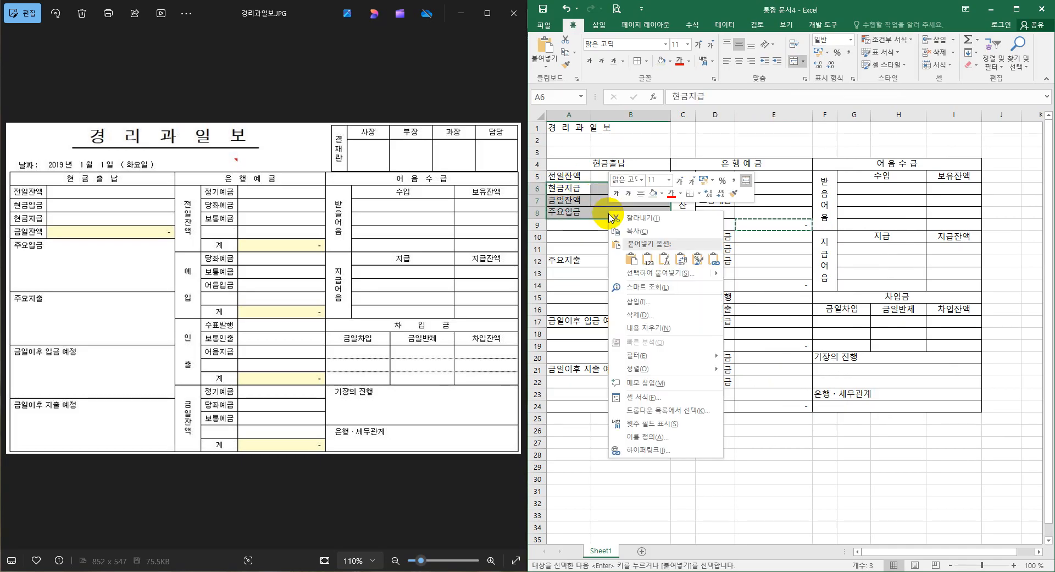
left_click(645, 303)
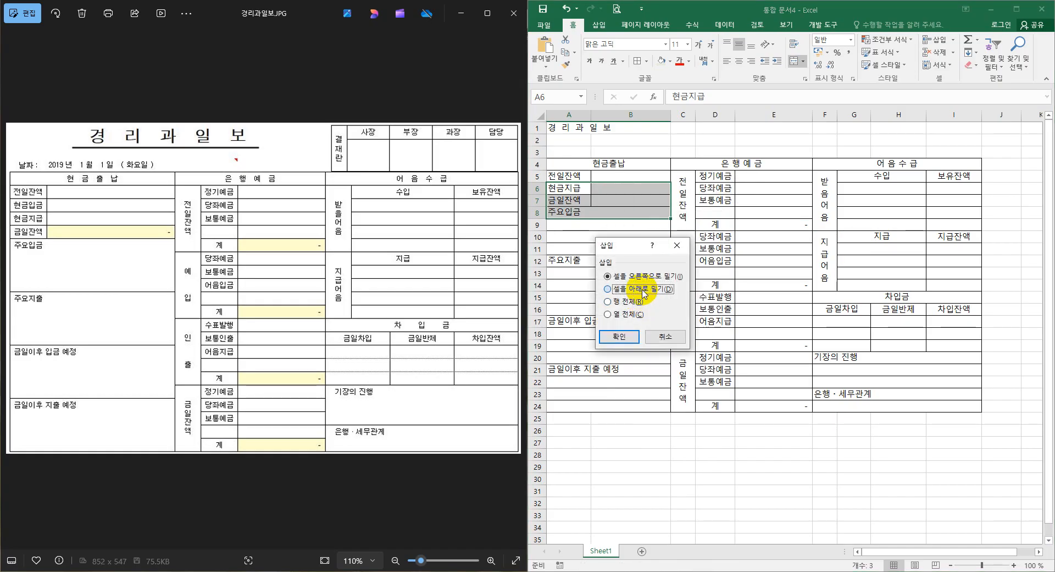
left_click(643, 289)
left_click(620, 336)
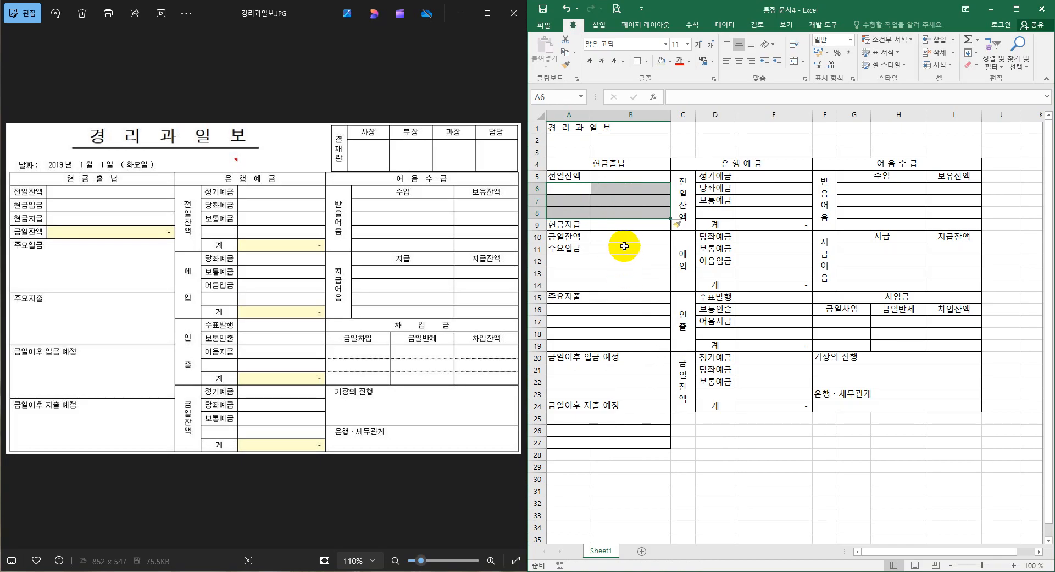
key("ctrl+z")
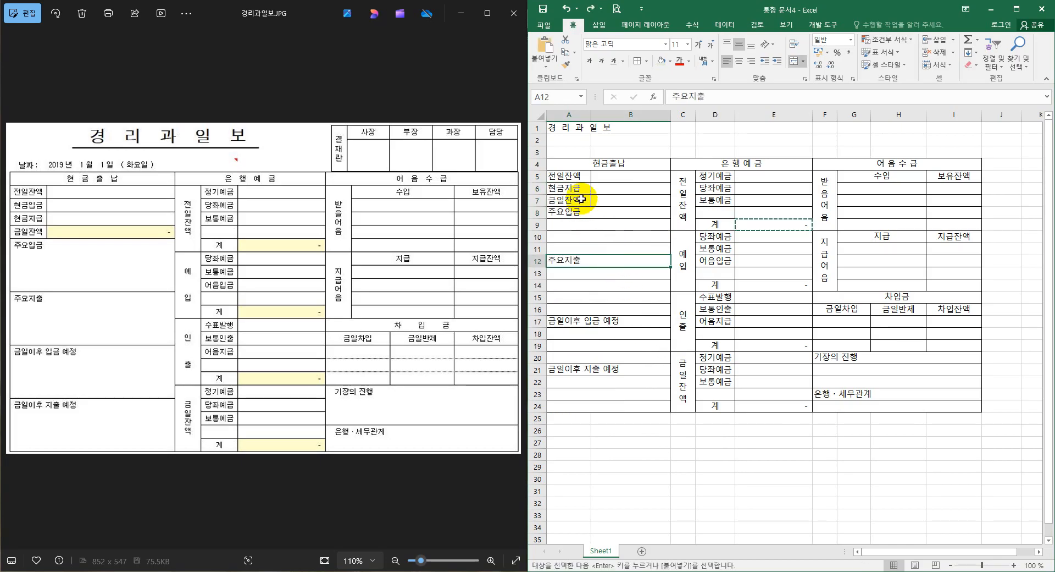
Insert blank cells at A6:B6 above 현금지급, shifting the existing cells down
left_click(572, 190)
left_click_drag(572, 189, 605, 189)
right_click(607, 188)
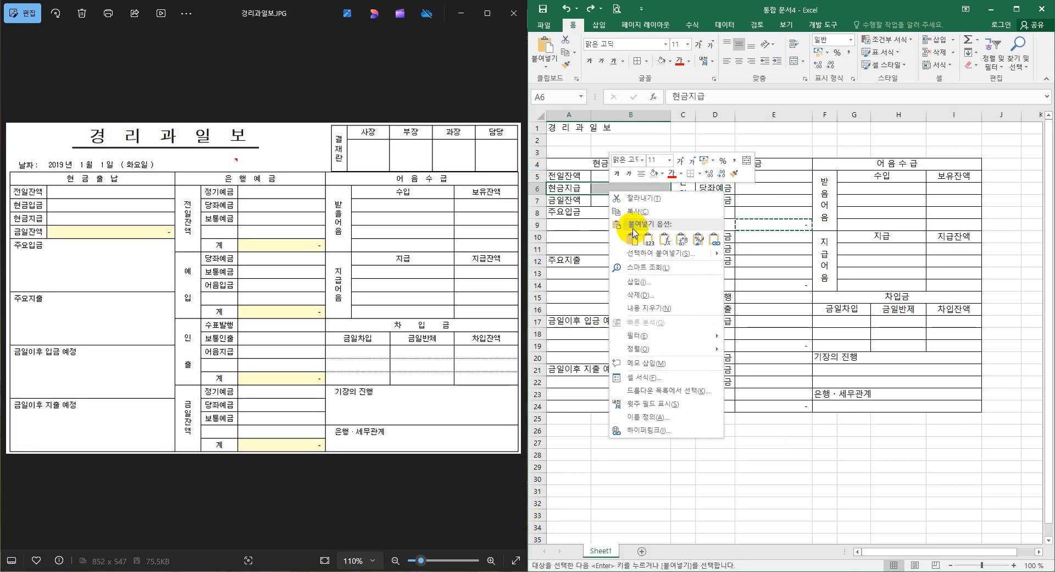
left_click(635, 281)
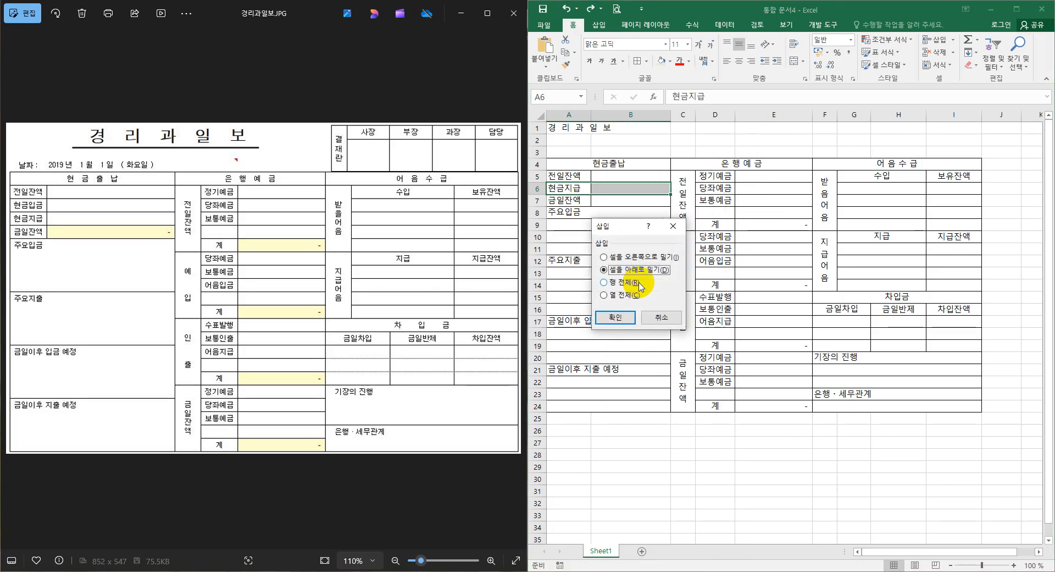
left_click(615, 317)
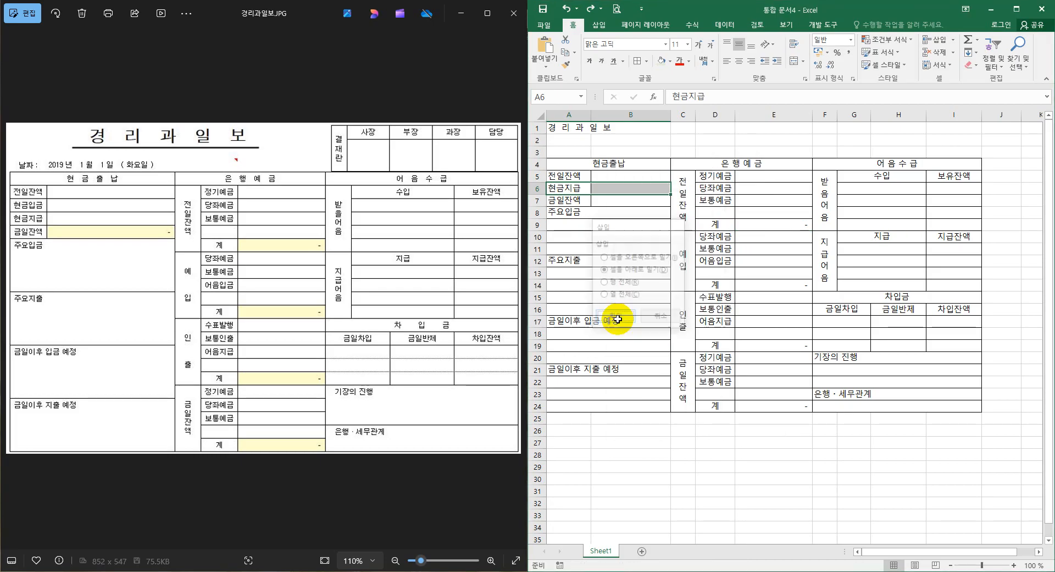
left_click(646, 430)
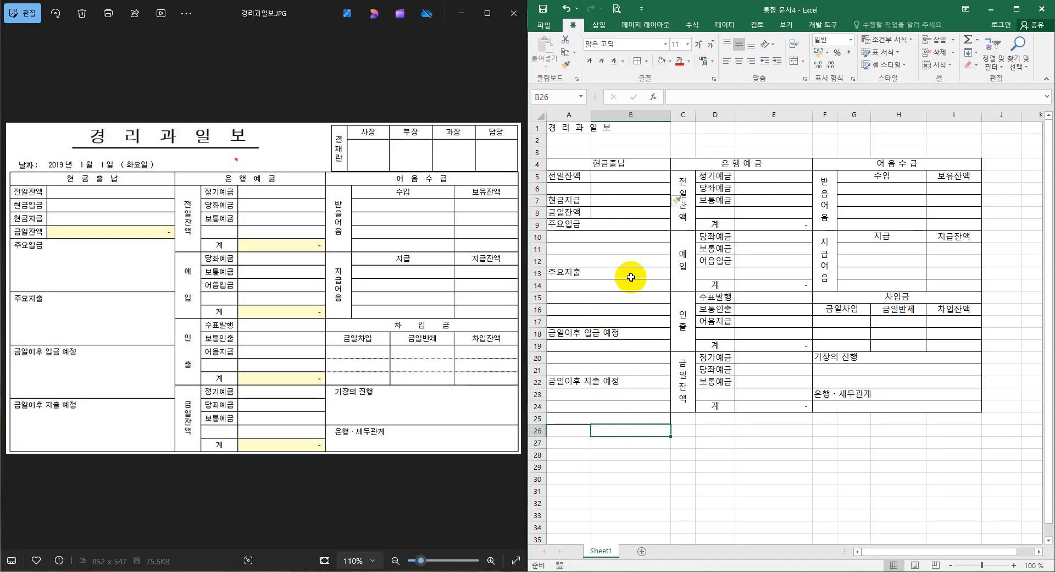
left_click(702, 430)
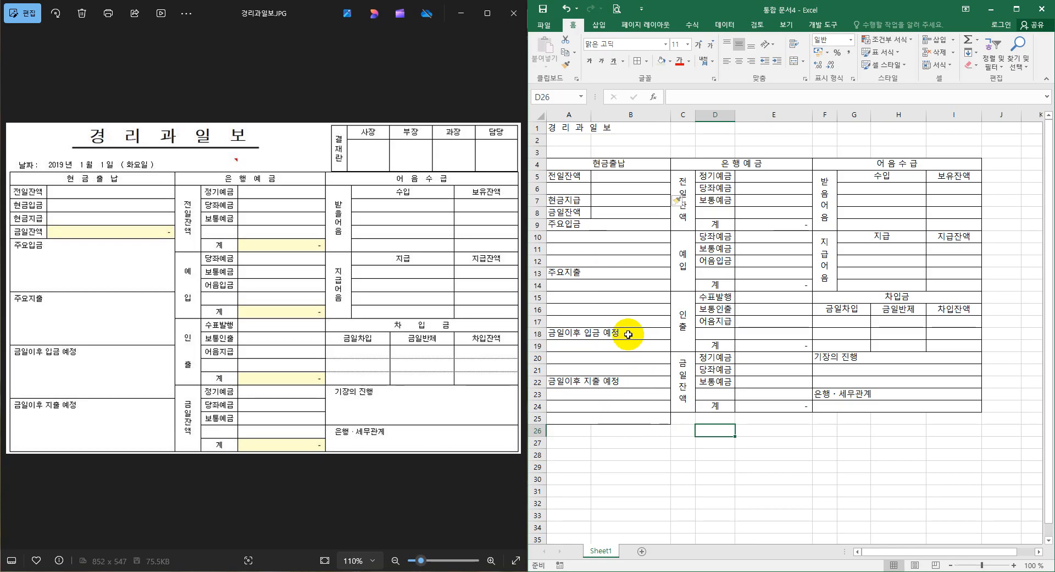
Delete the blank merged cell A17:B17 above 금일이후 입금 예정, shifting the cells below up
left_click(582, 323)
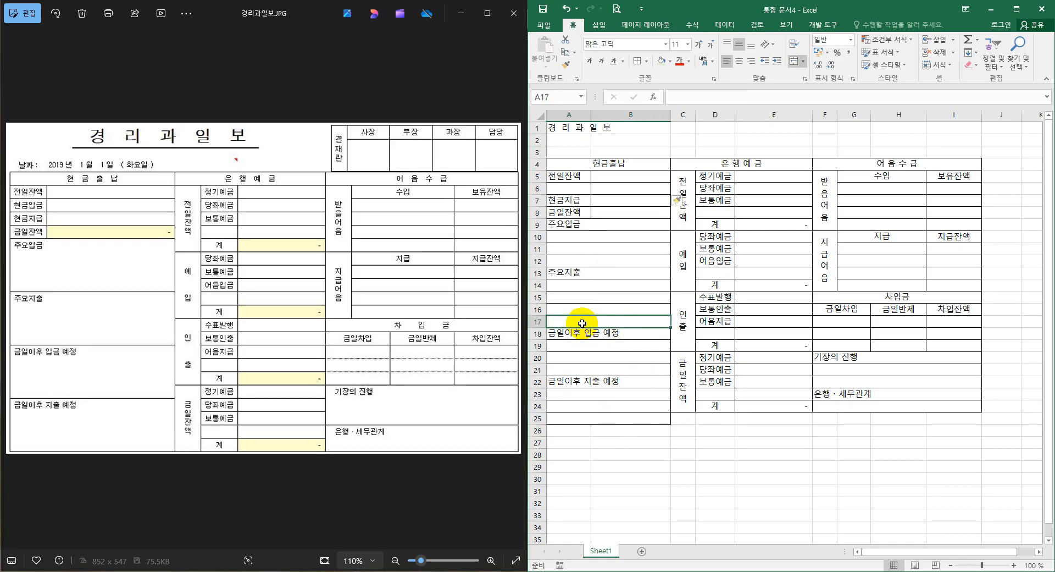
right_click(582, 322)
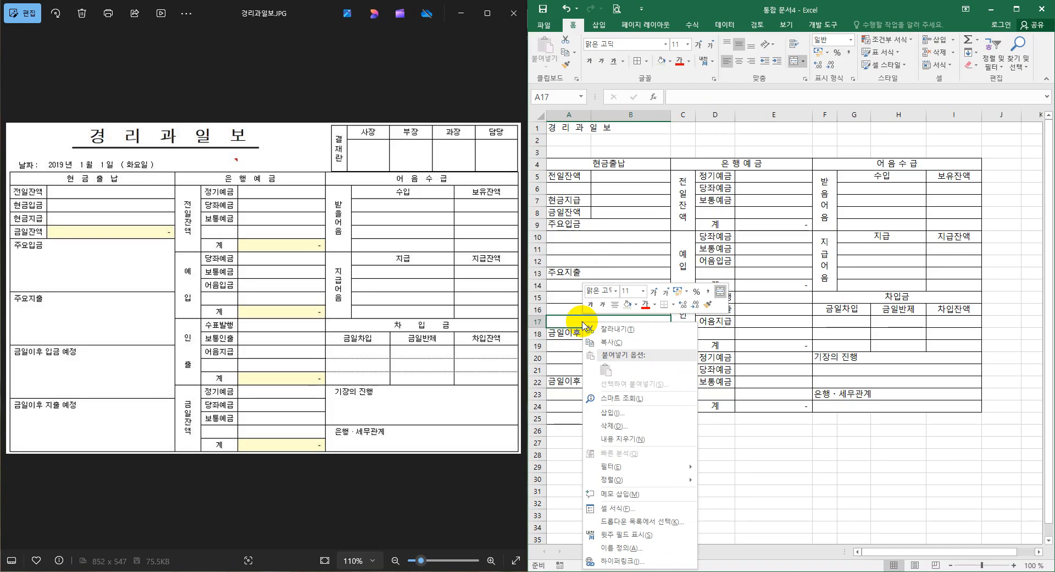
left_click(645, 426)
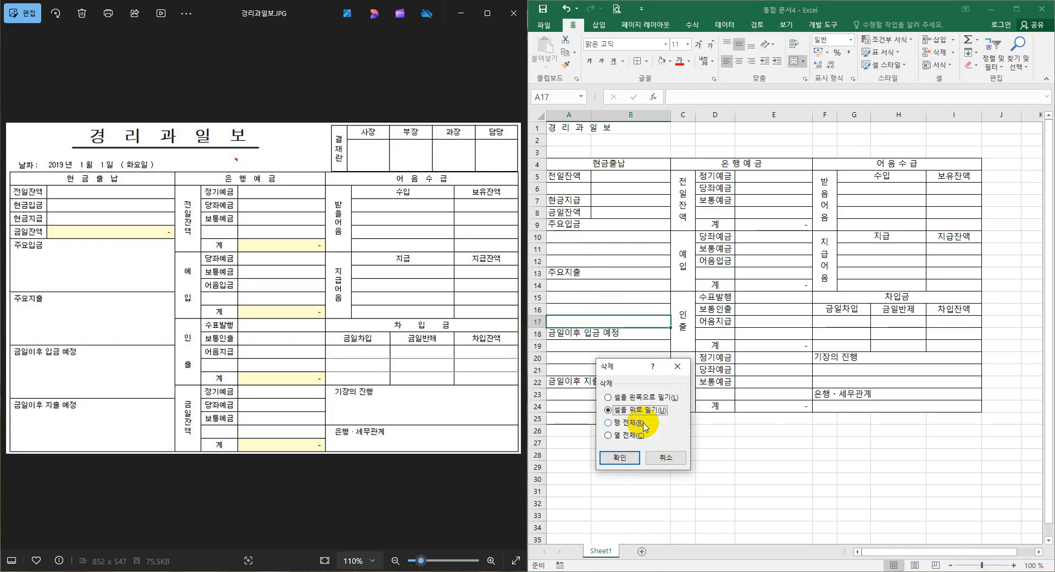
left_click(627, 458)
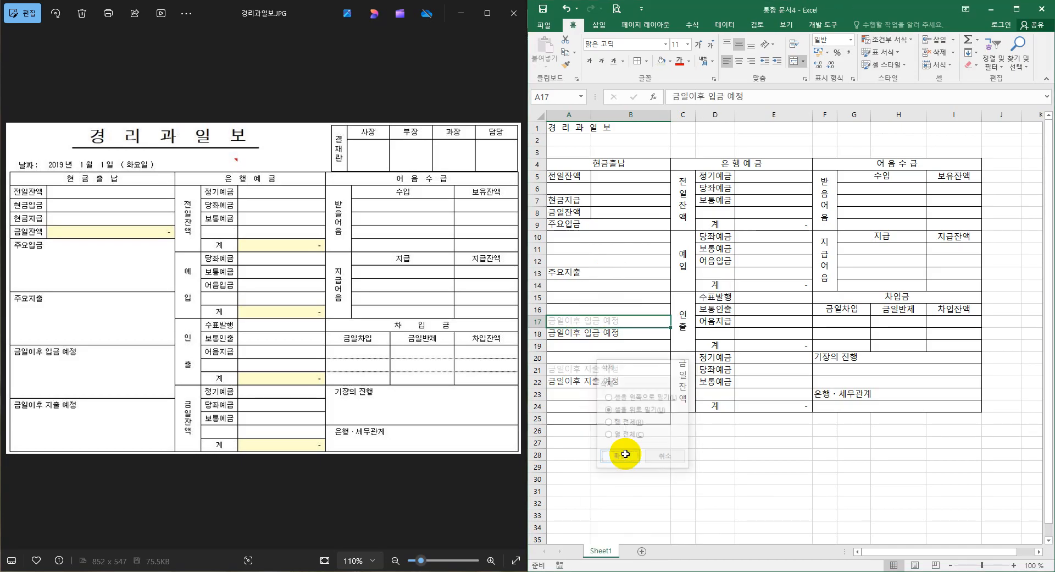
left_click(680, 454)
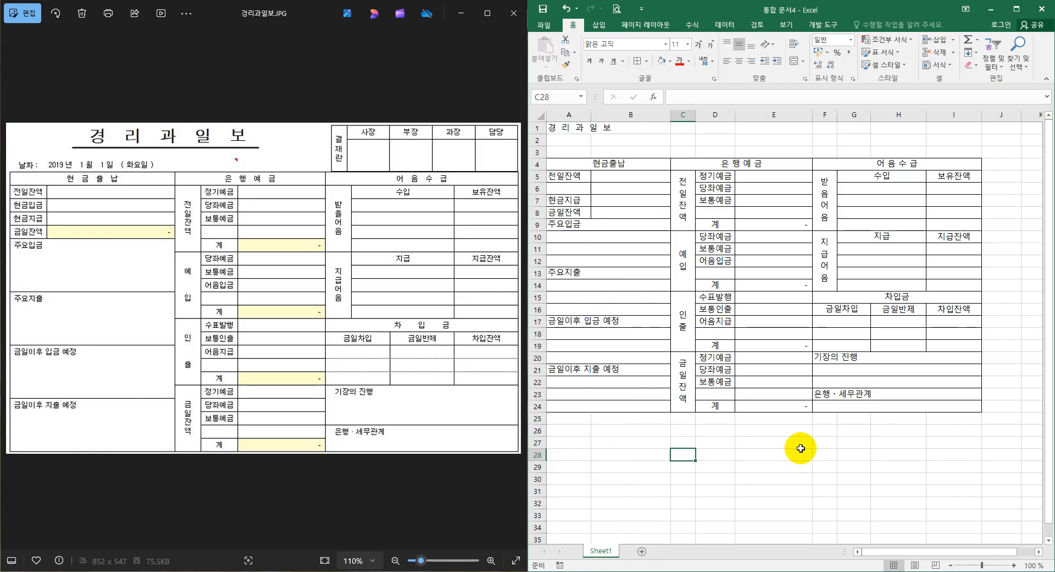
Enter the label 현금입금 in the blank cell A6 below 전일잔액
left_click(572, 190)
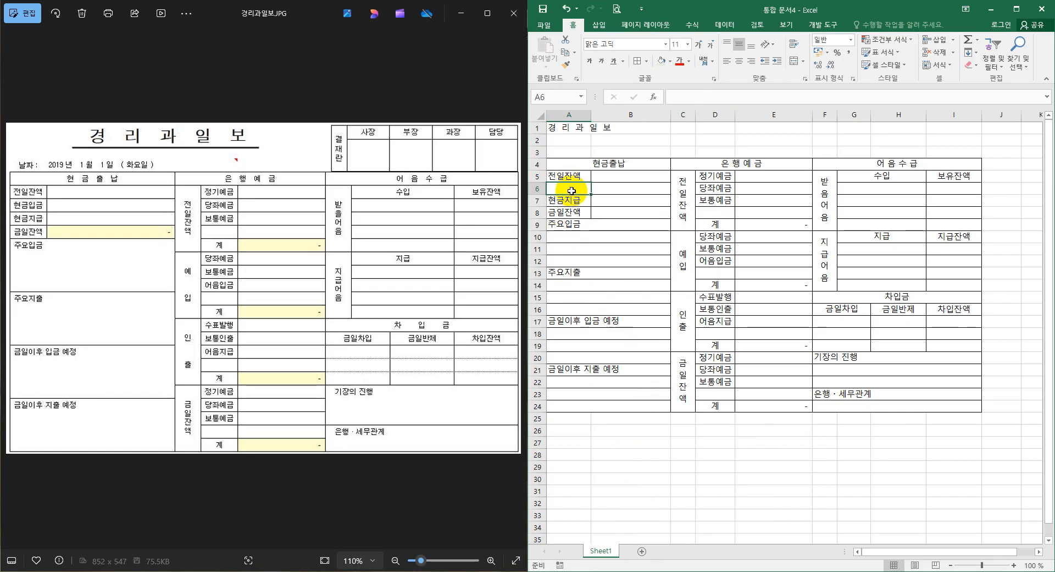
type("gus")
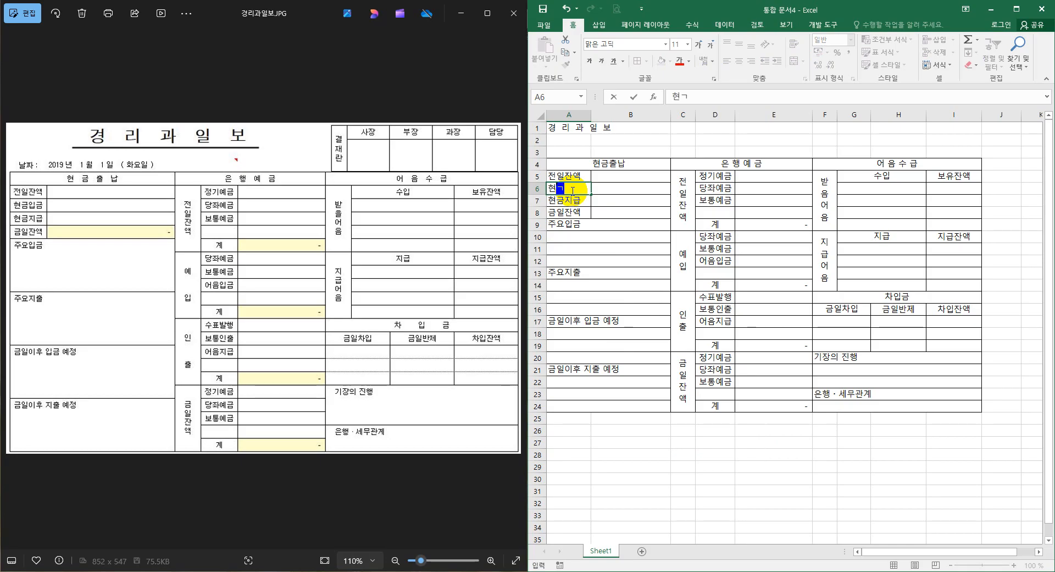
type("rmadlqrma")
key("Return")
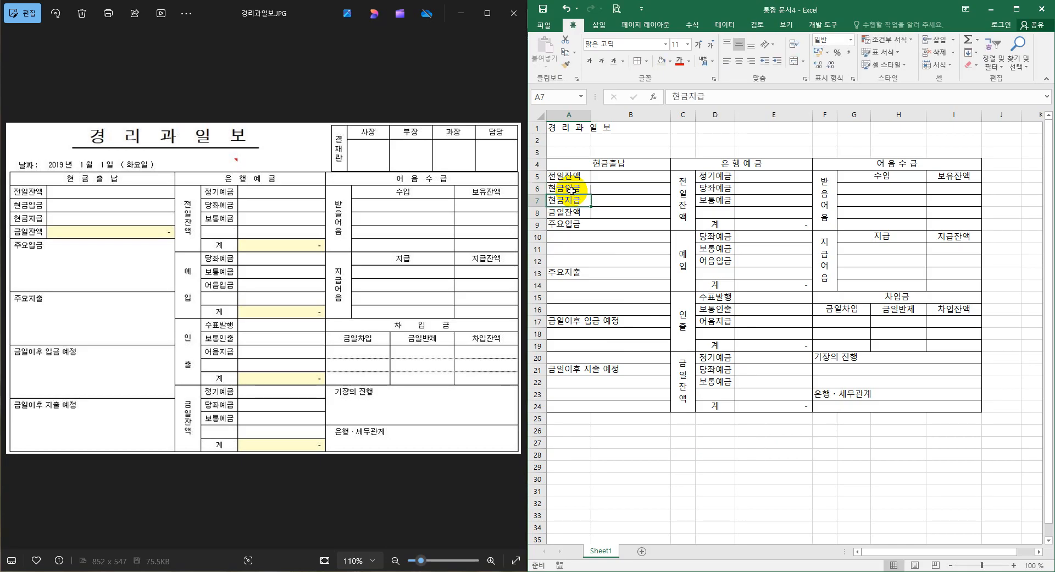
Center the 현금출납 row labels in A5:A8 horizontally
left_click_drag(569, 175, 573, 212)
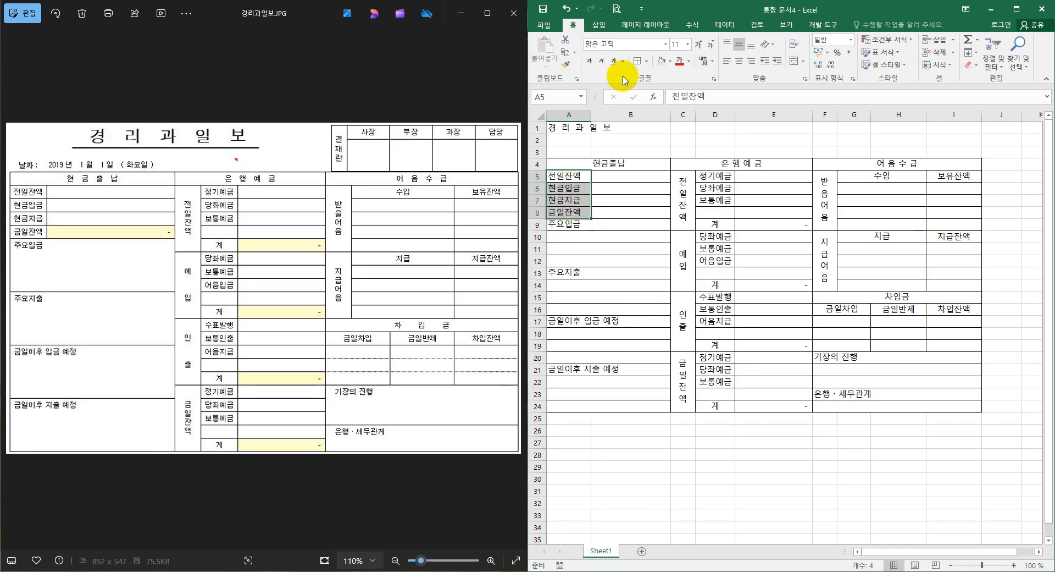
left_click(739, 61)
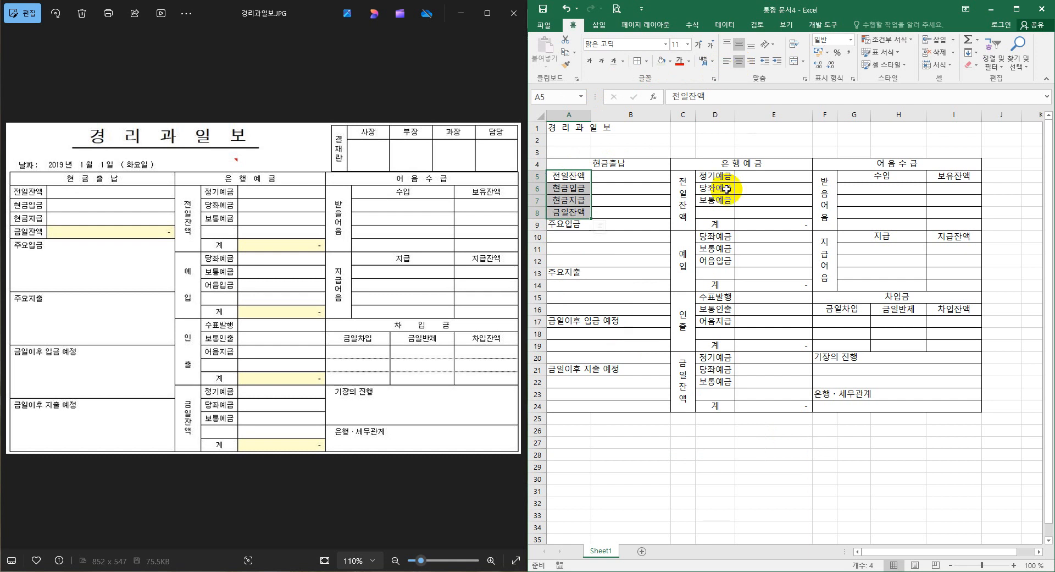
left_click(636, 225)
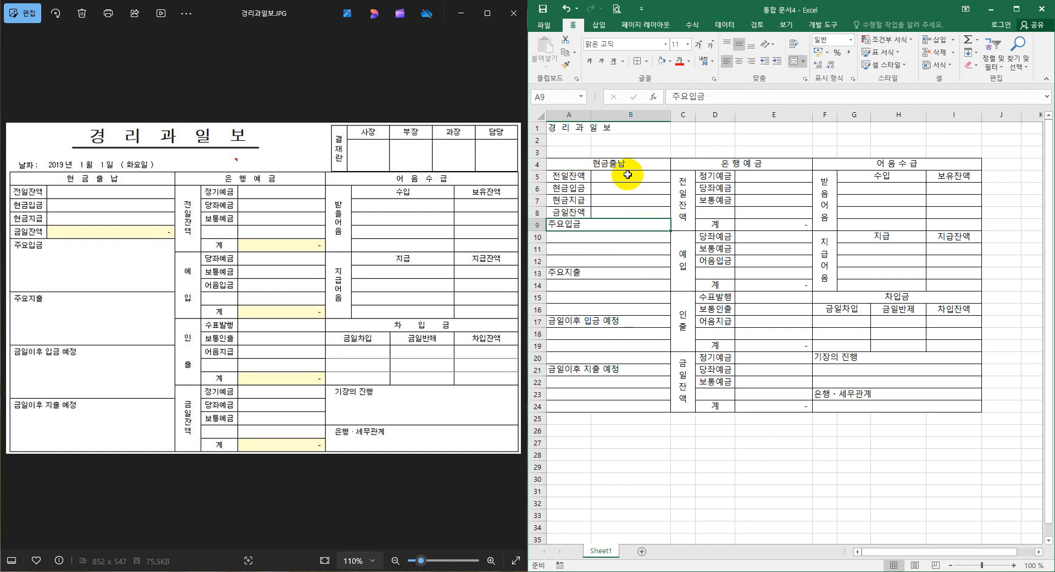
Apply the comma style number format to the 현금출납 amount cells B5:B8
left_click_drag(628, 174, 632, 213)
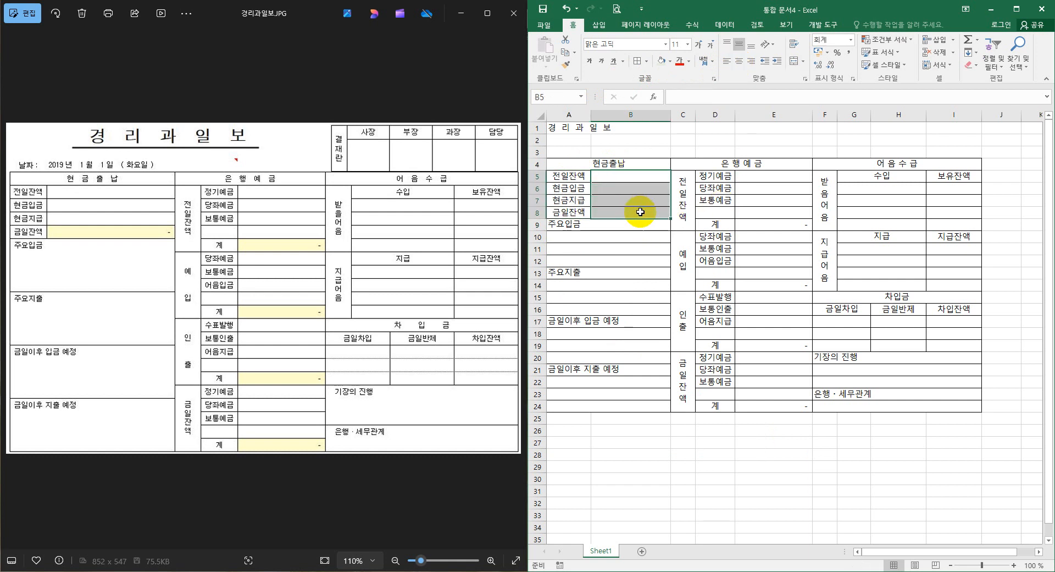
left_click(806, 64)
left_click(807, 64)
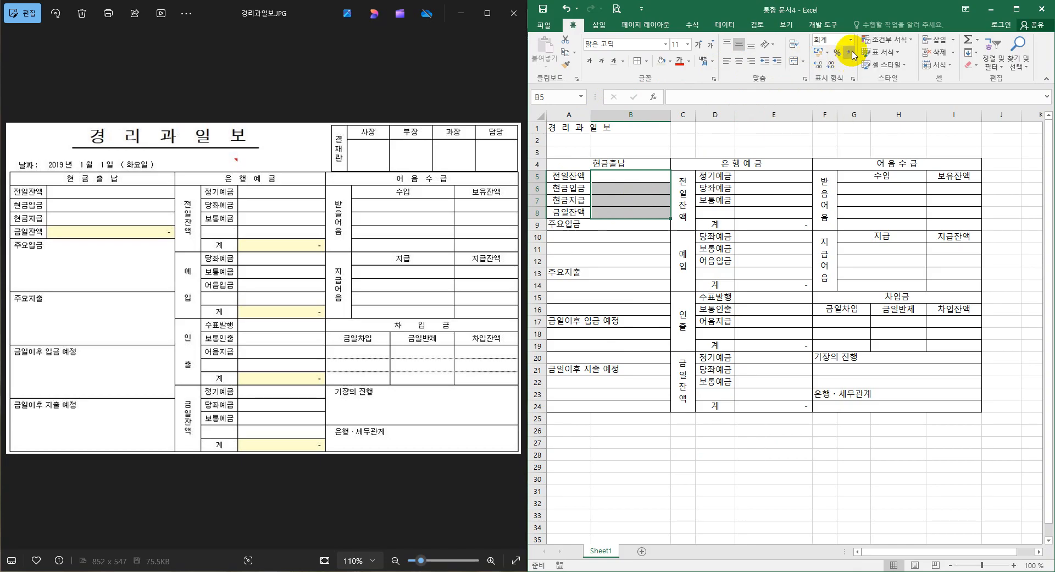
Enter the formula =B5+B6-B7 in B8, the 금일잔액 amount cell
left_click(625, 212)
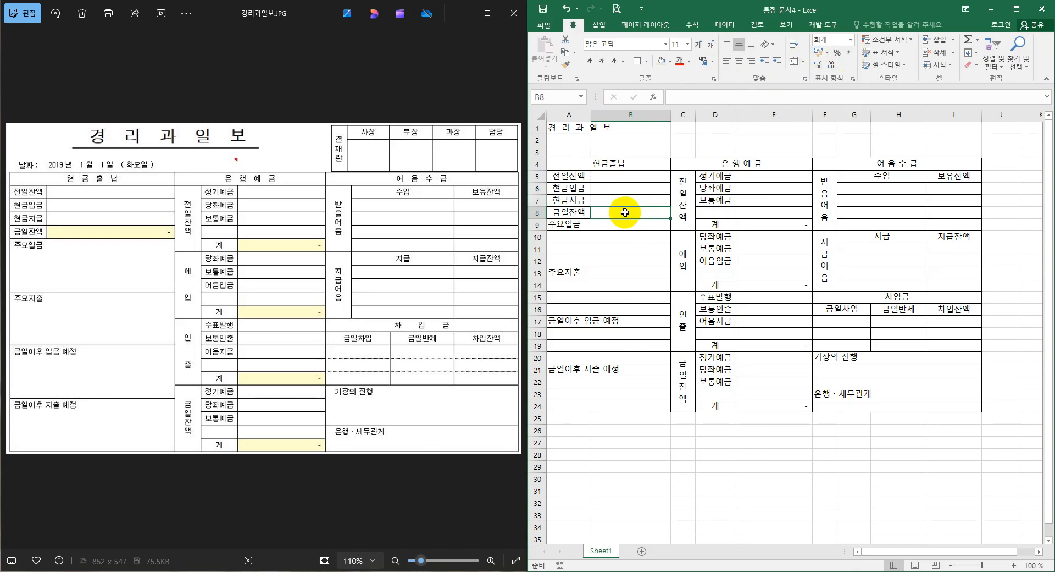
type("=")
left_click(627, 177)
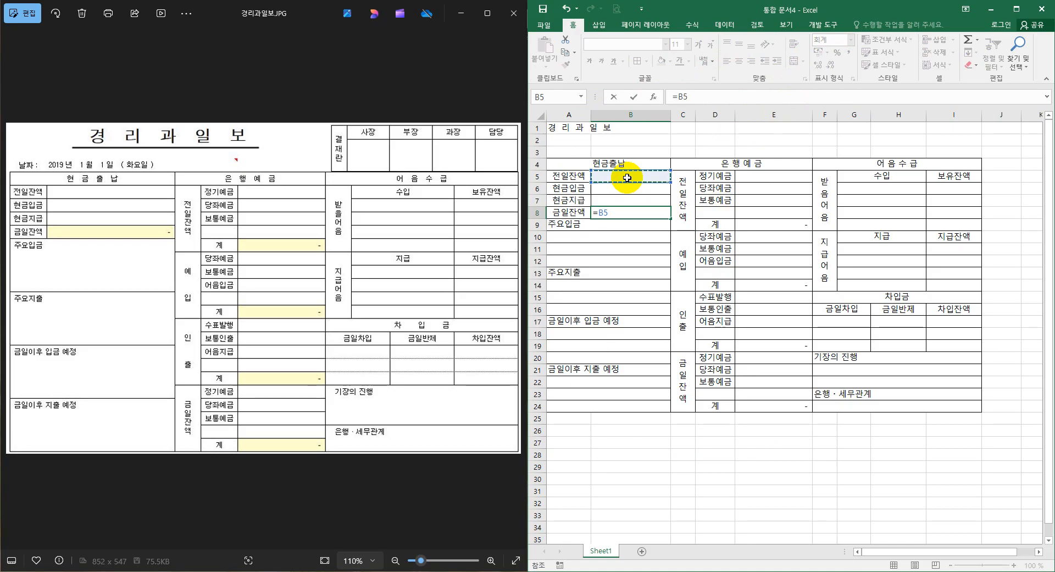
type("+")
left_click(629, 187)
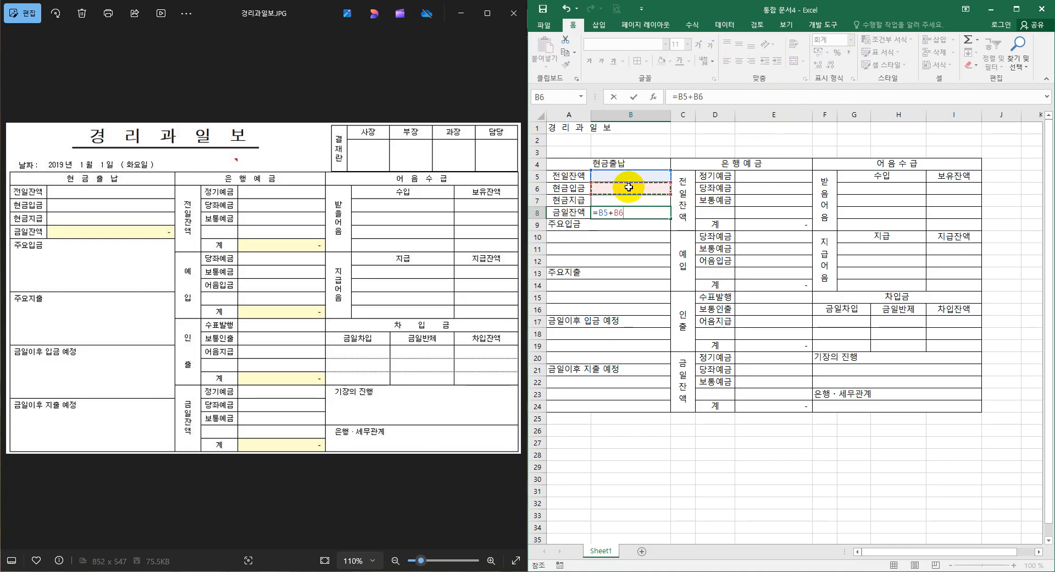
type("-")
left_click(631, 200)
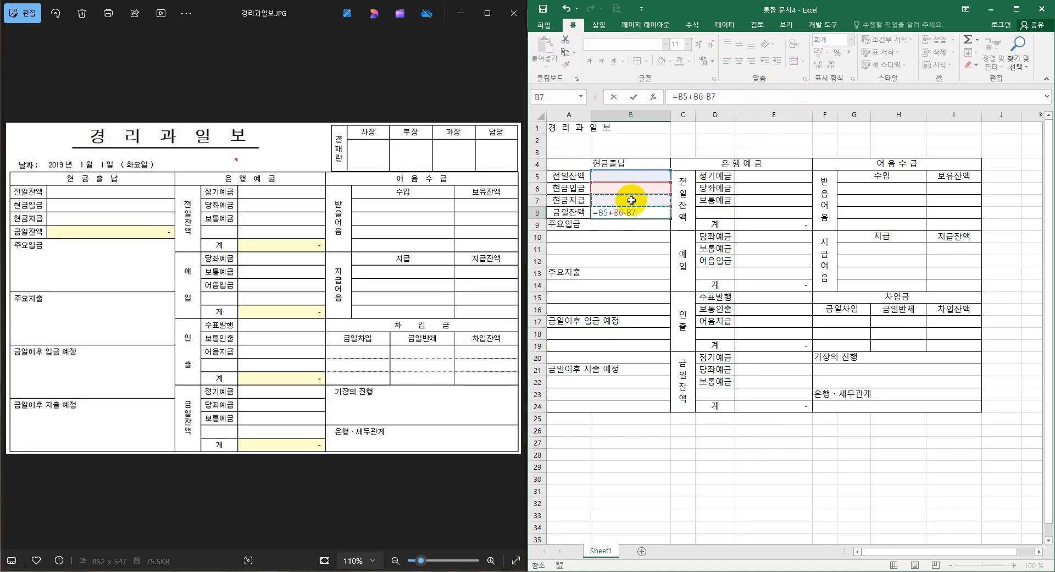
key("Return")
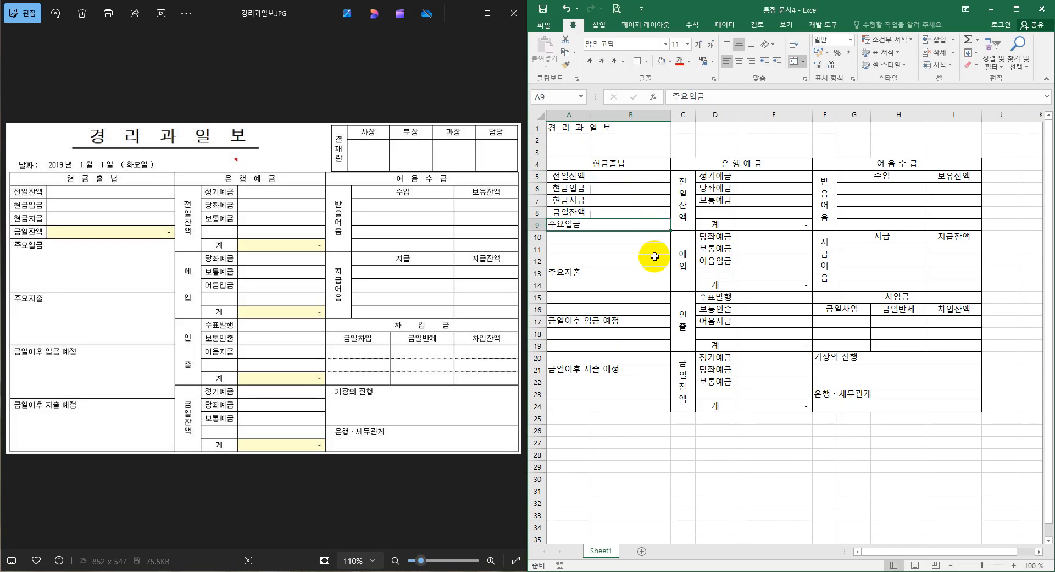
Give cell A3 the custom number format "날짜 : " yyyy"년" m"월" d"일" (aaaa)
left_click(575, 152)
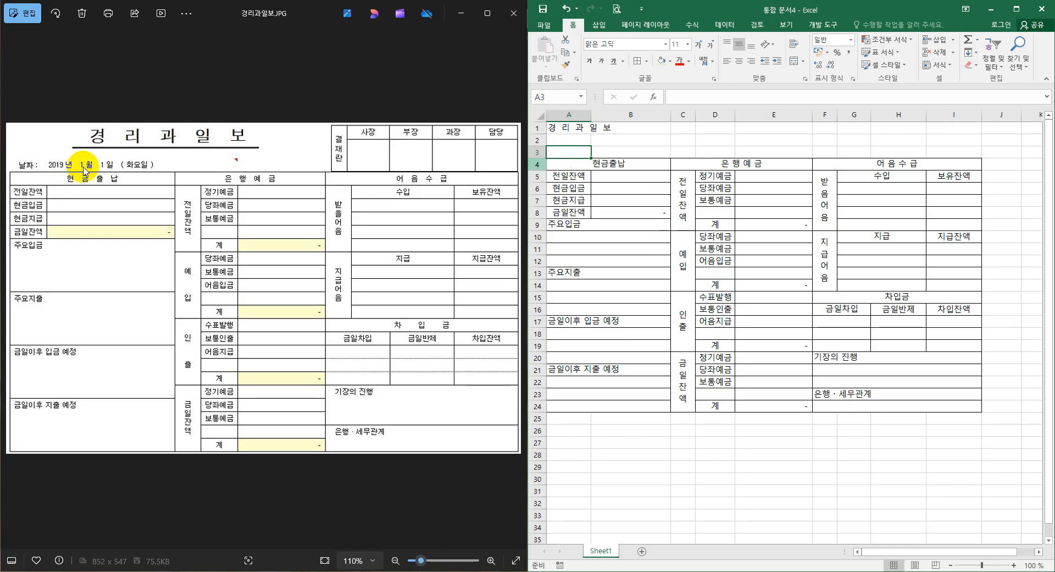
right_click(581, 153)
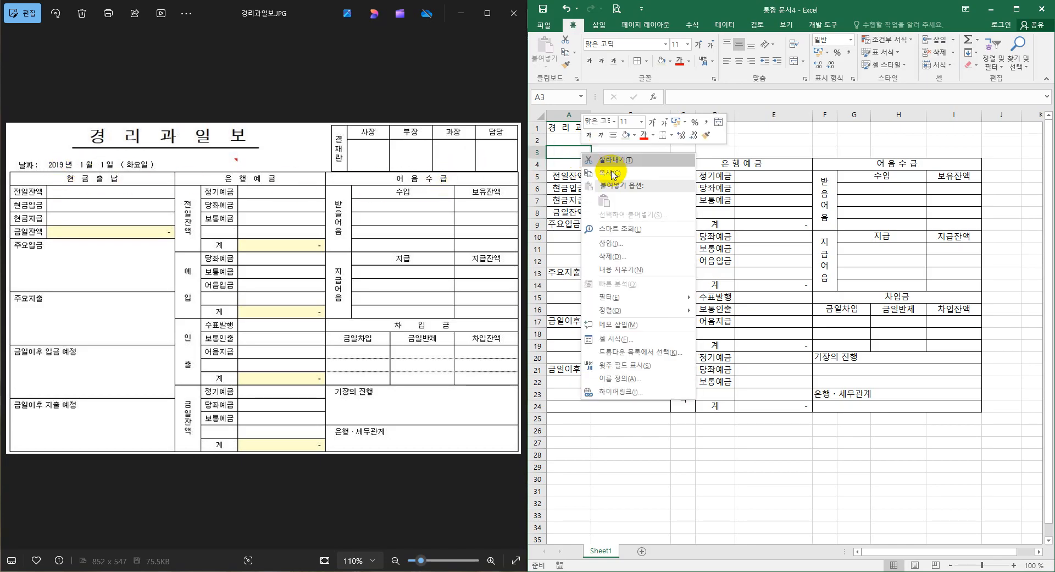
left_click(641, 338)
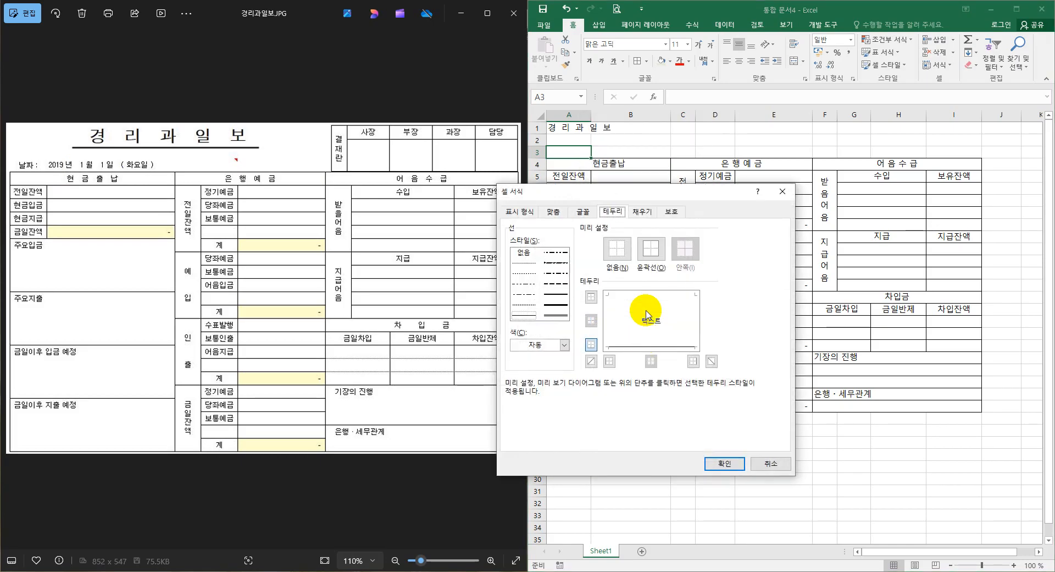
left_click_drag(648, 189, 795, 184)
left_click(677, 209)
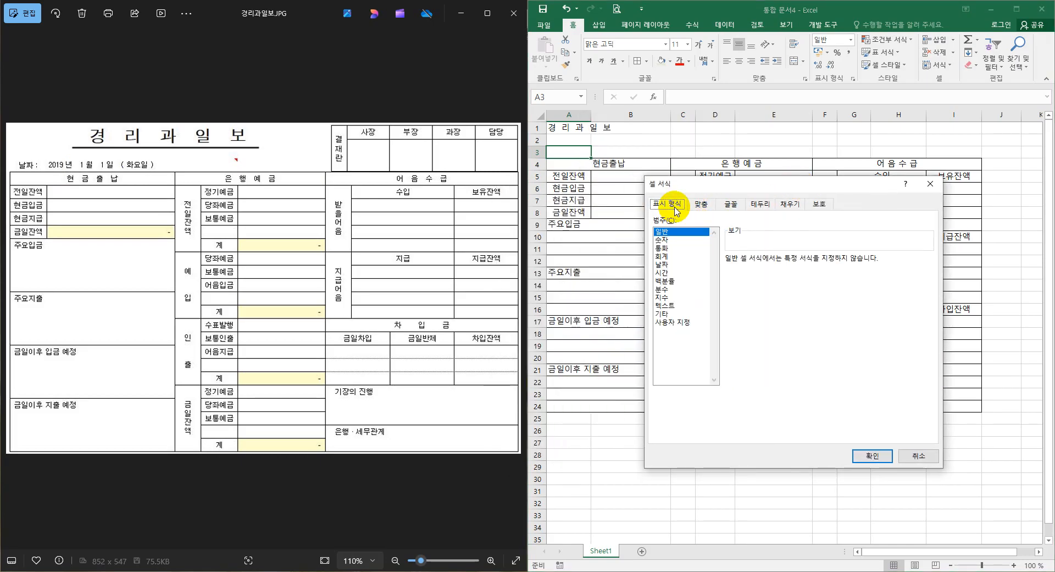
left_click(672, 322)
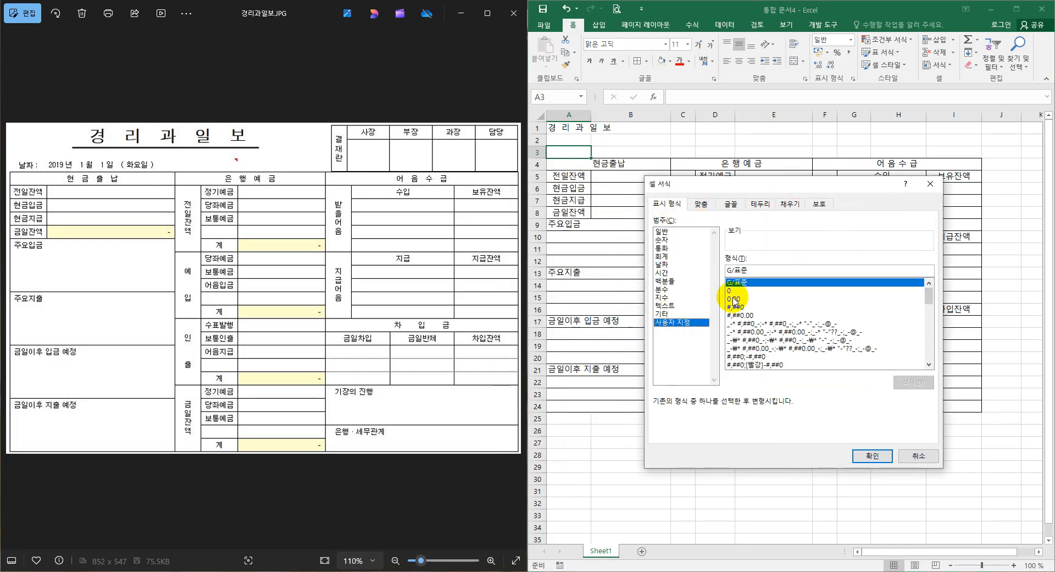
double_click(754, 271)
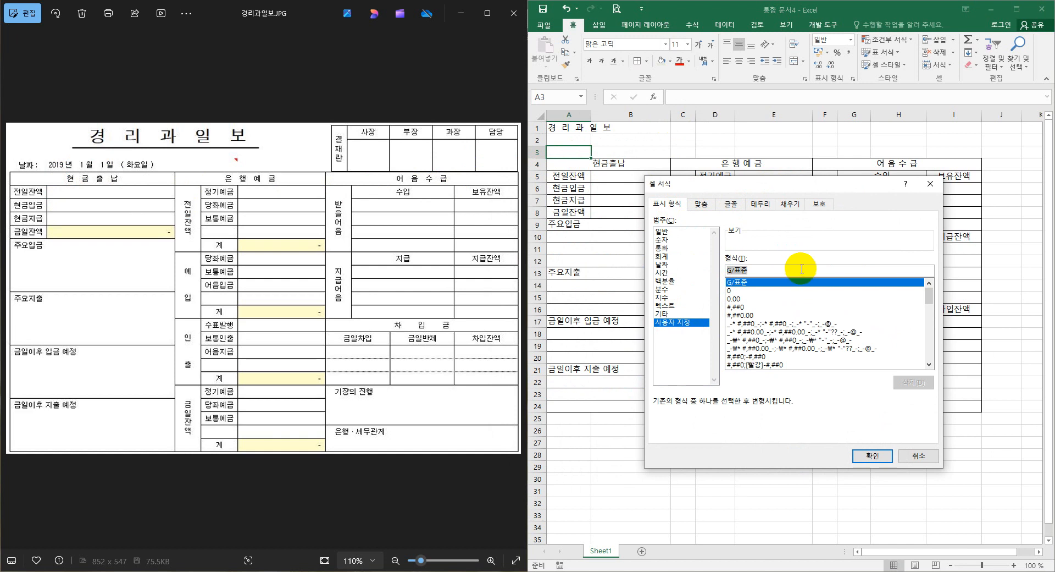
type("\"날짜 : \" yyyy\"년\" m\"월\" d")
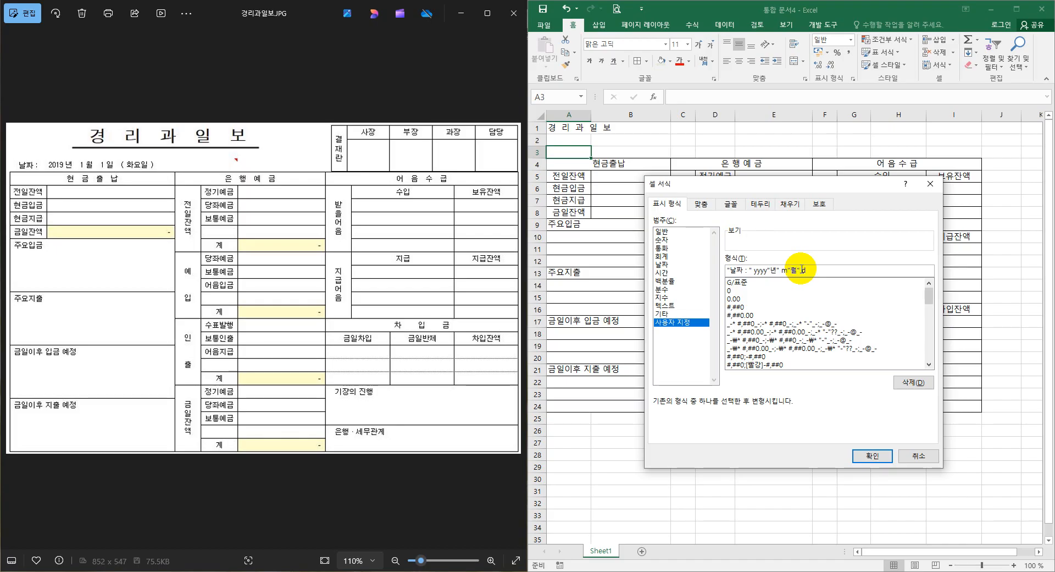
type("일\" (")
type("ㅁㅁ")
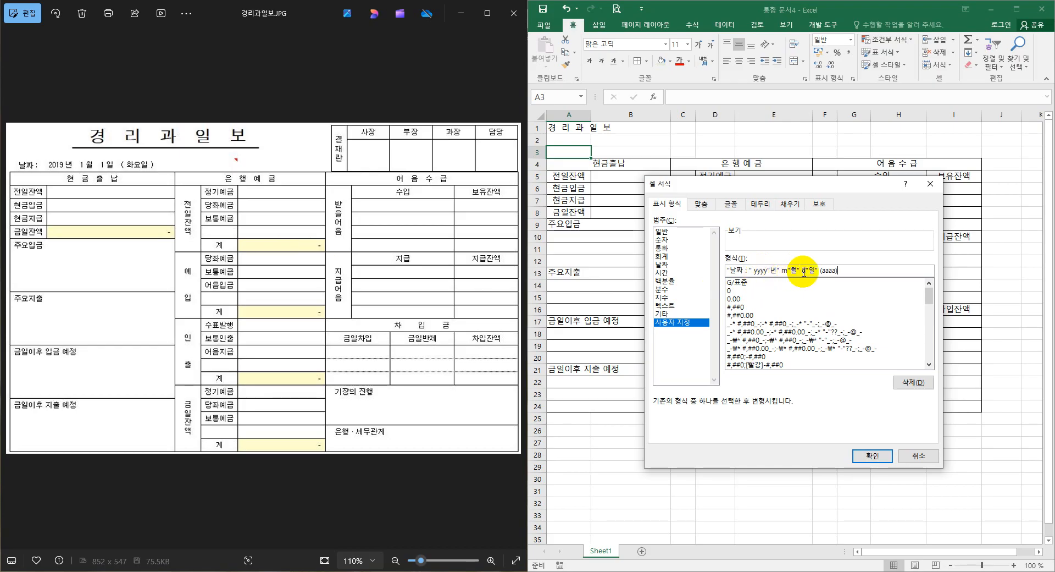
double_click(832, 271)
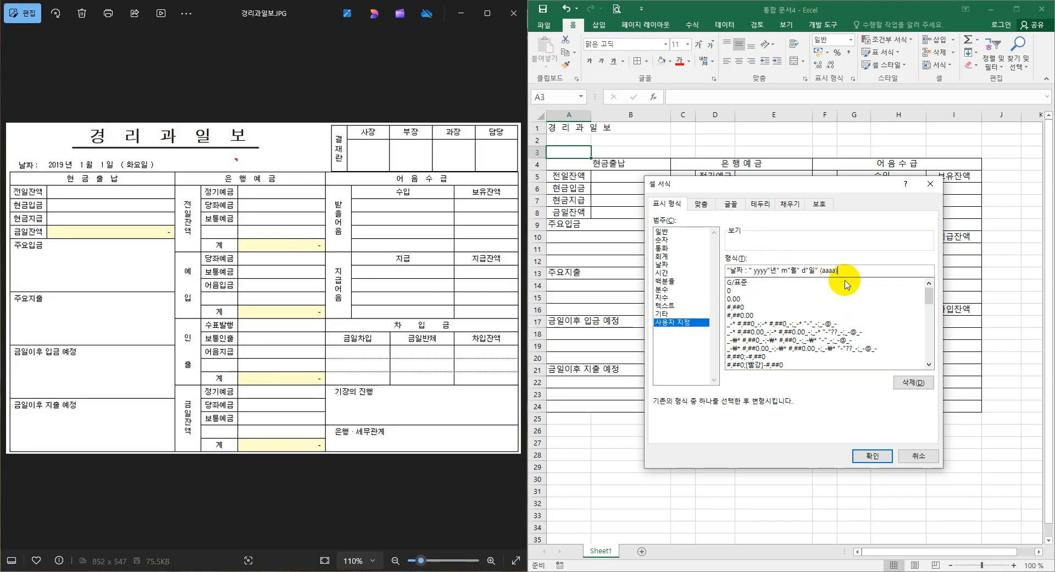
left_click(872, 456)
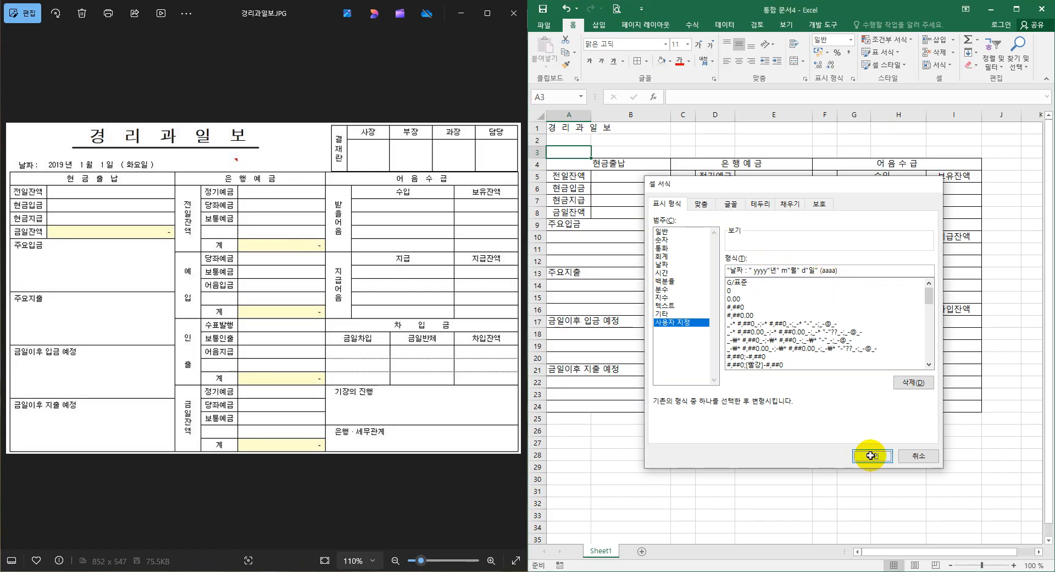
Merge and center A3:B3 above the 현금출납 heading and enter the date 1-19 in it
left_click_drag(578, 156, 643, 152)
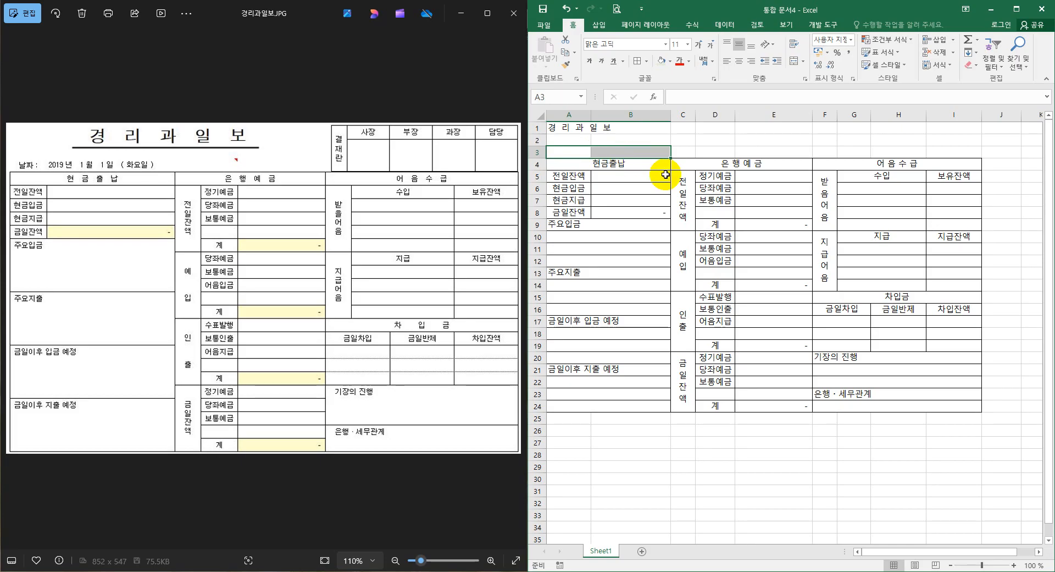
left_click(793, 63)
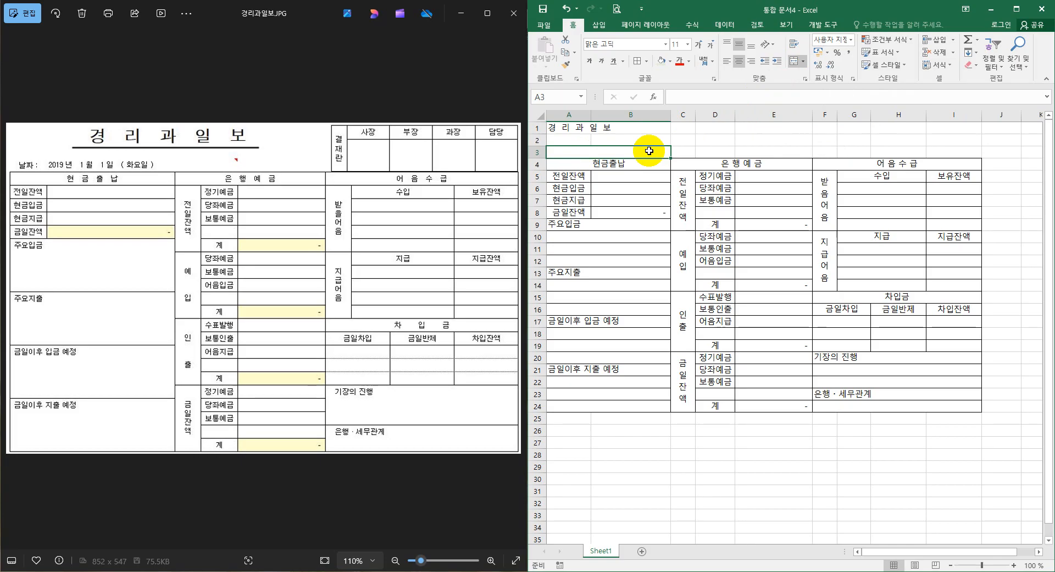
type("1")
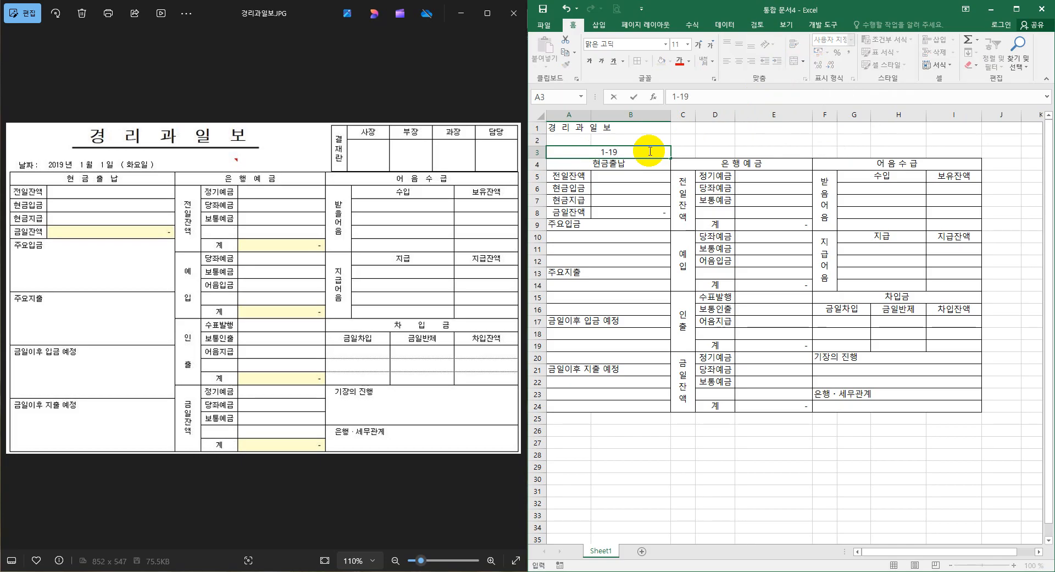
type("-19")
key("ctrl+Return")
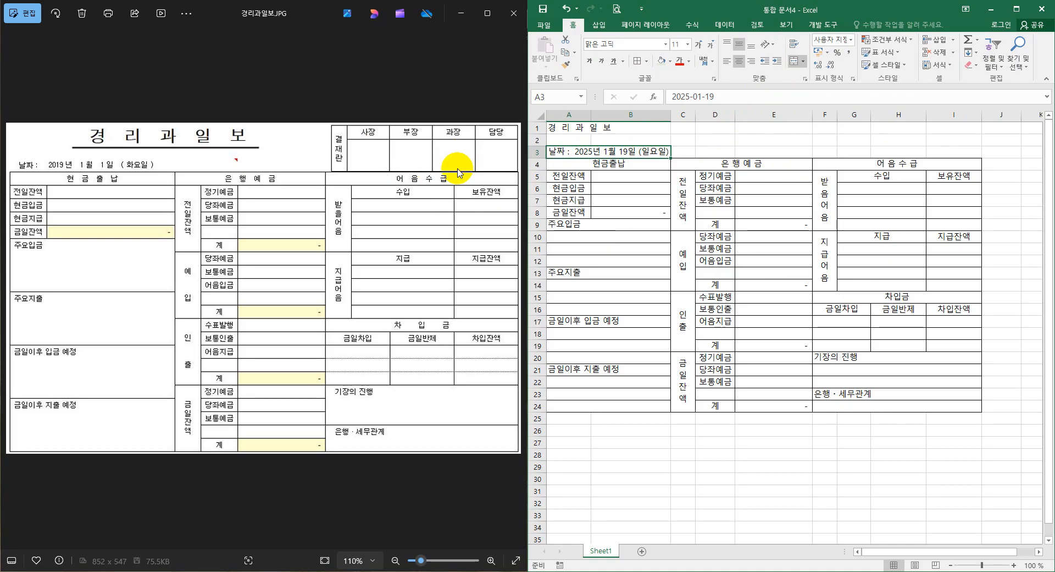
Apply all borders to the blank range K8:O11 beside the form for the approval box
left_click(1039, 551)
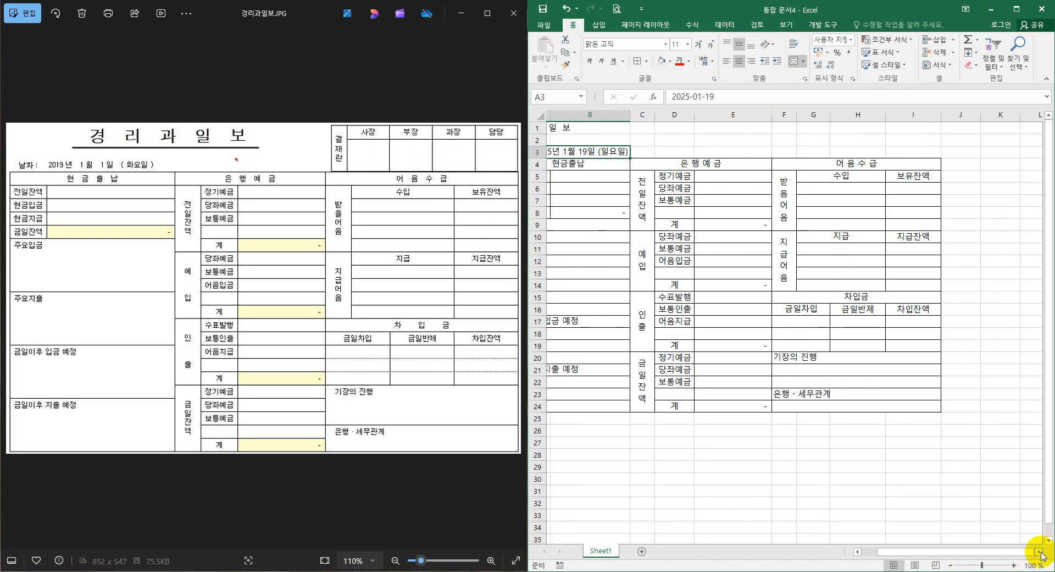
left_click(1039, 551)
left_click(1039, 552)
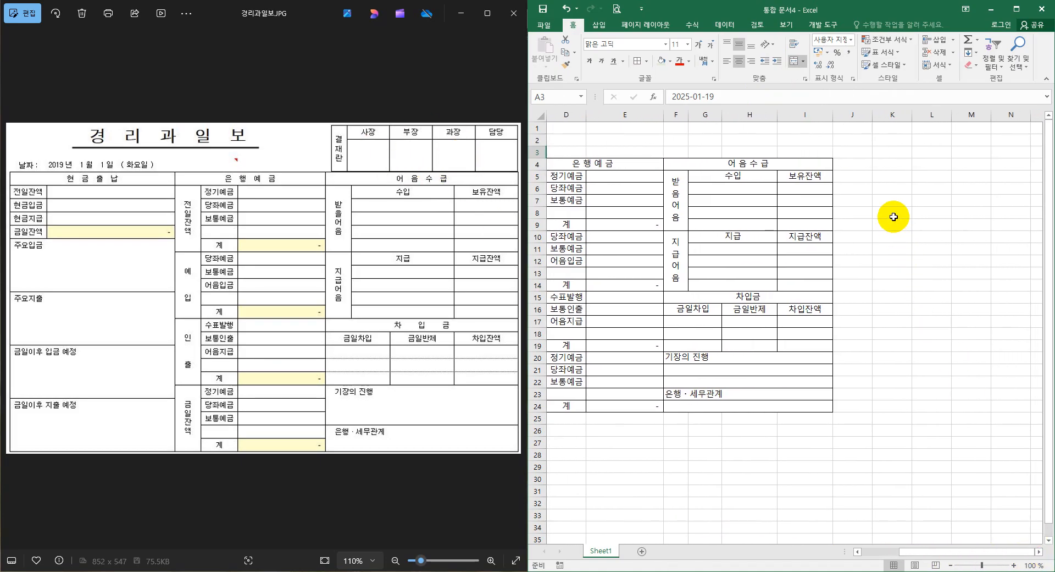
left_click_drag(893, 211, 816, 249)
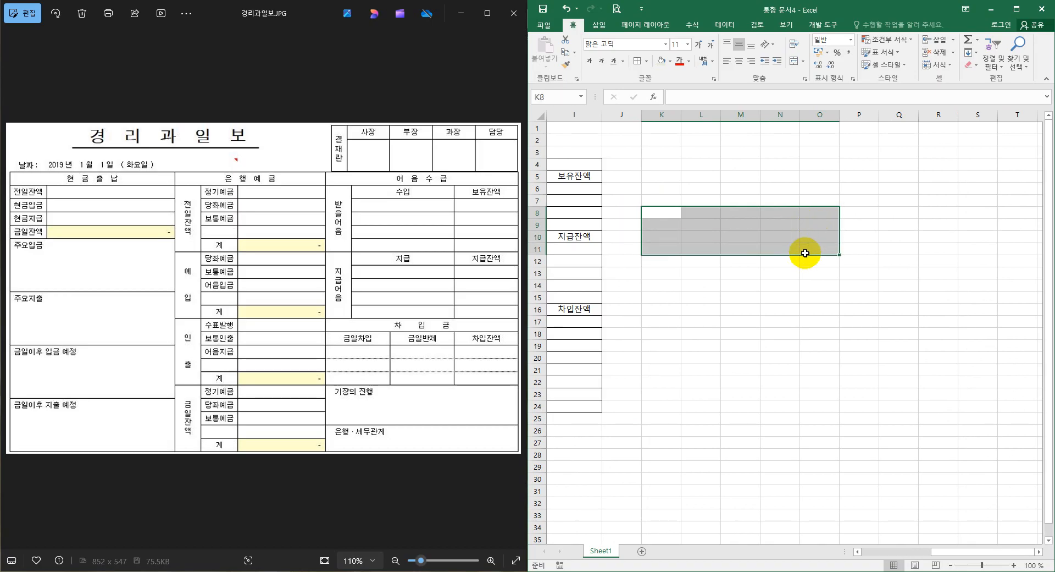
left_click(640, 61)
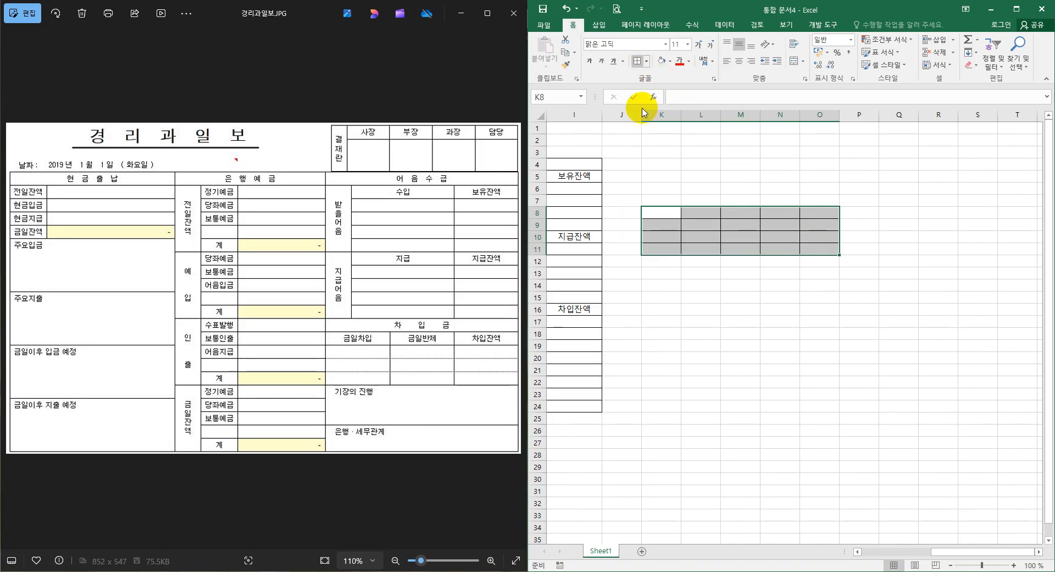
left_click(692, 288)
Merge K8:K11 and L9:L11 in the approval box, and fill the merged L9:L11 cell across to column O
left_click_drag(662, 212, 667, 248)
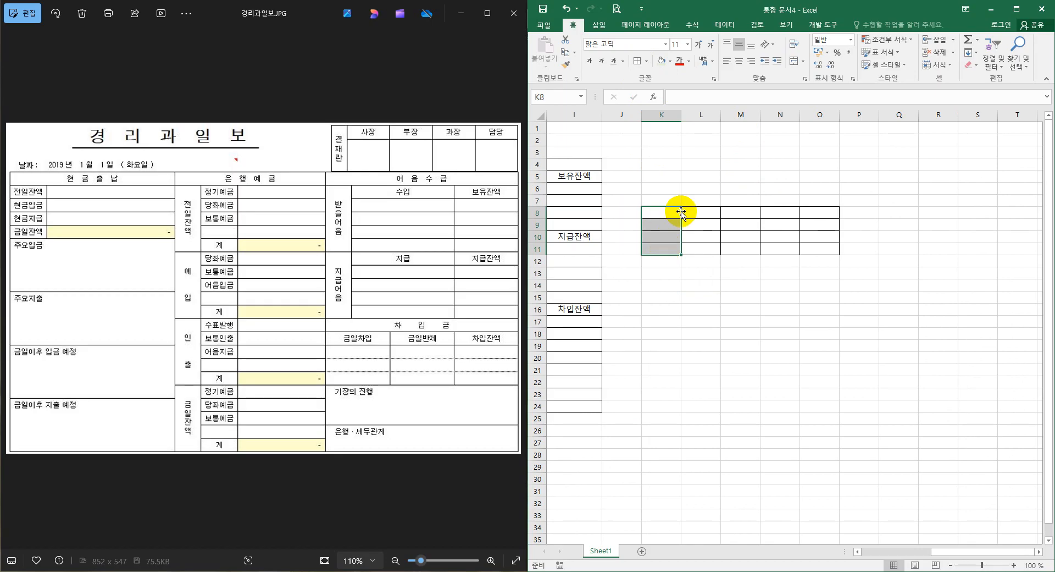
left_click(795, 60)
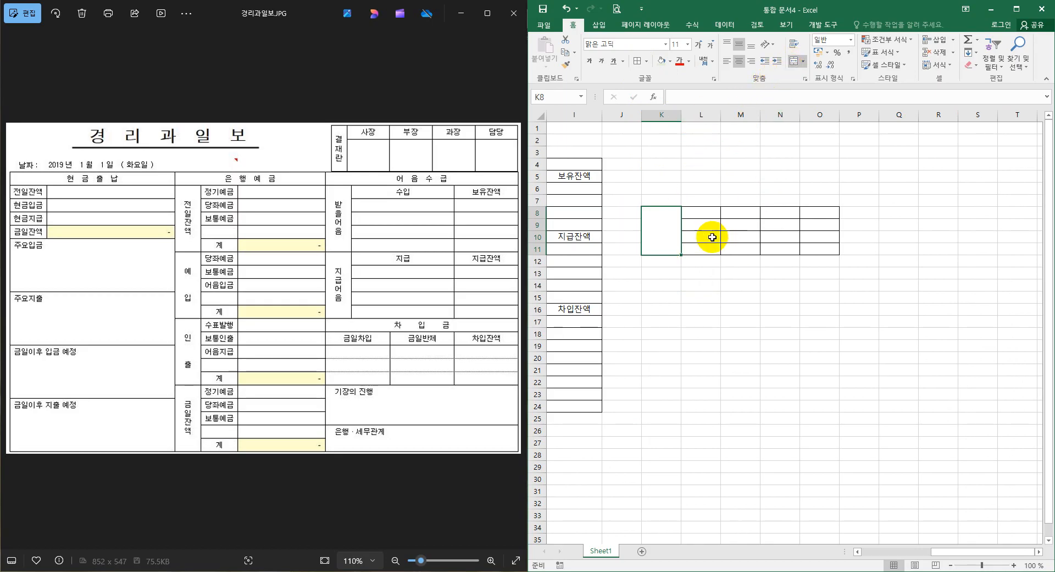
left_click(705, 222)
left_click_drag(705, 223, 701, 247)
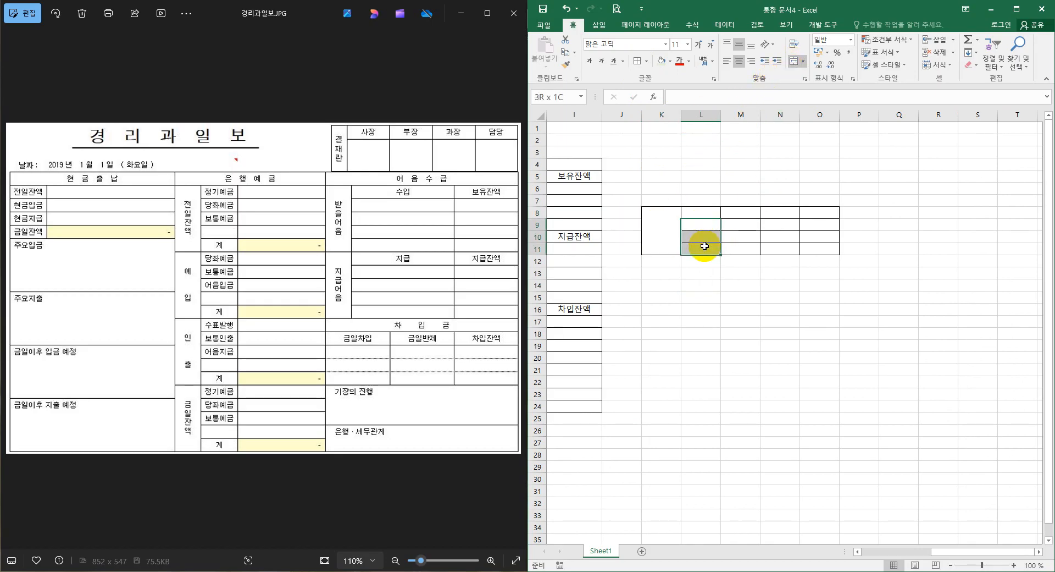
left_click(795, 61)
left_click_drag(720, 254, 824, 261)
Narrow column K to a slim label column for the approval box
left_click(660, 228)
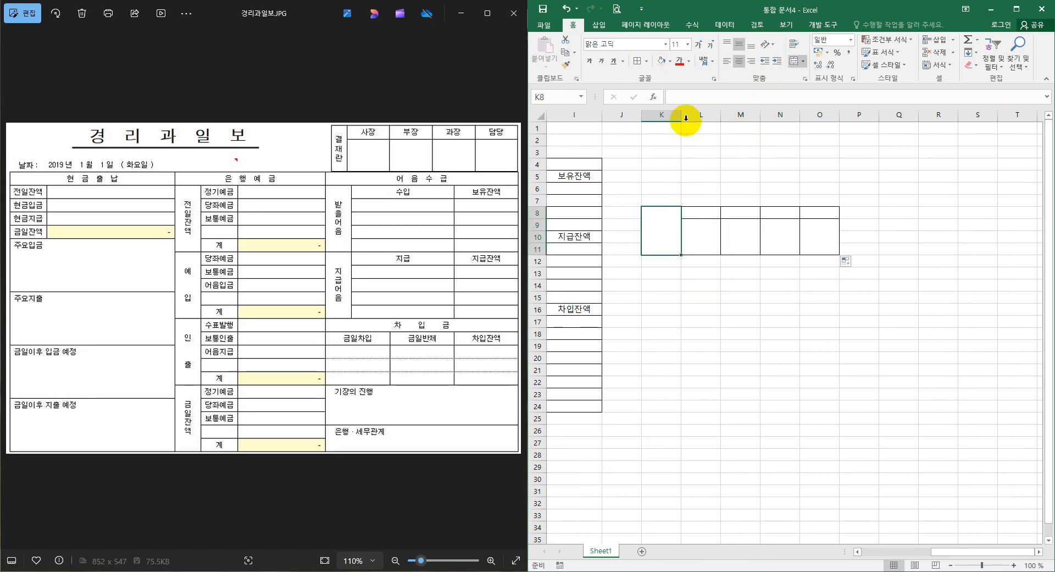
left_click_drag(682, 115, 664, 116)
left_click(687, 273)
Enter the label 결재란 in the merged cell K8 of the approval box
left_click(655, 224)
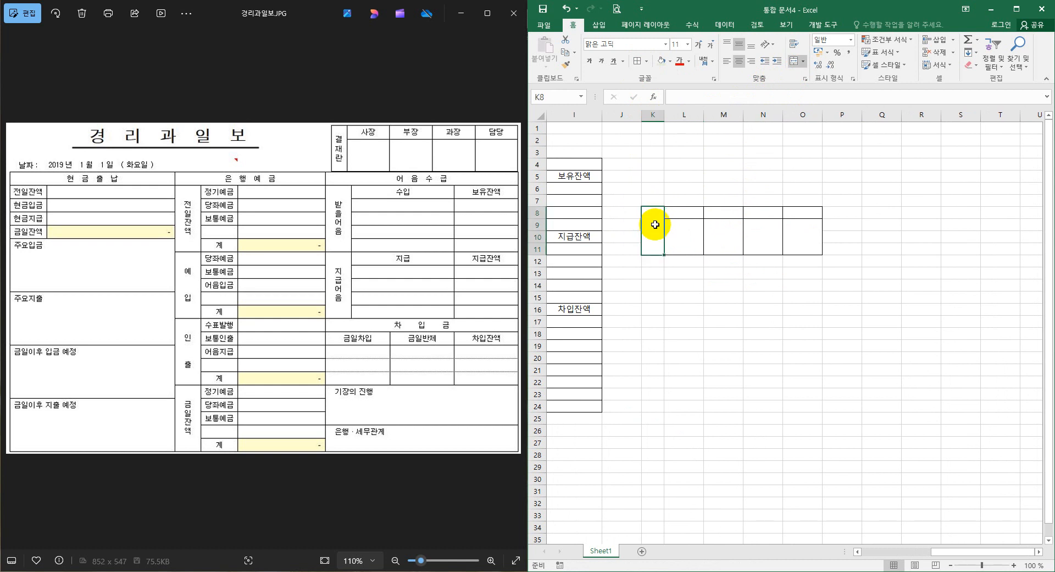
type("ruf")
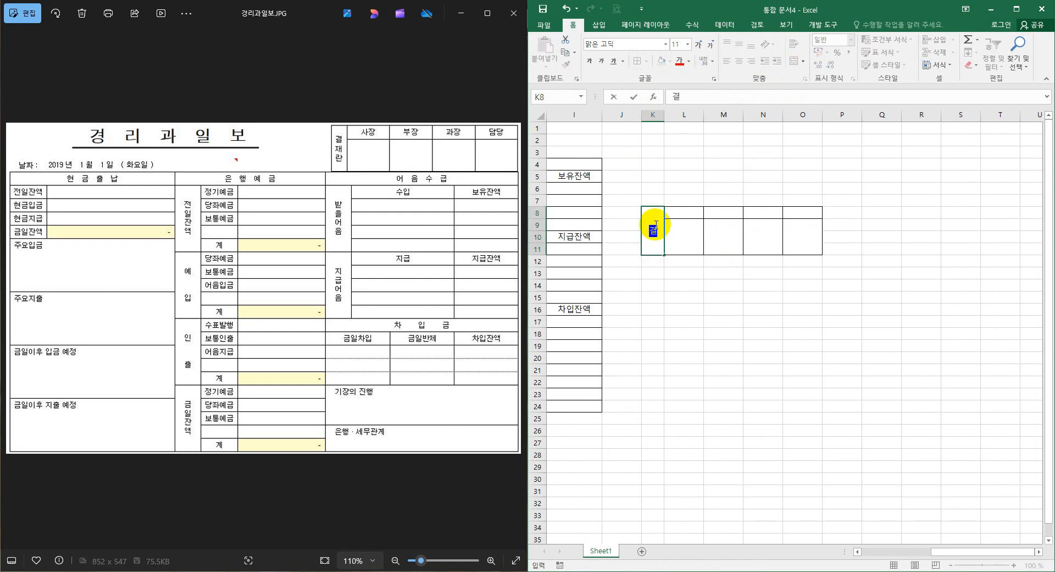
type("wofks")
key("Return")
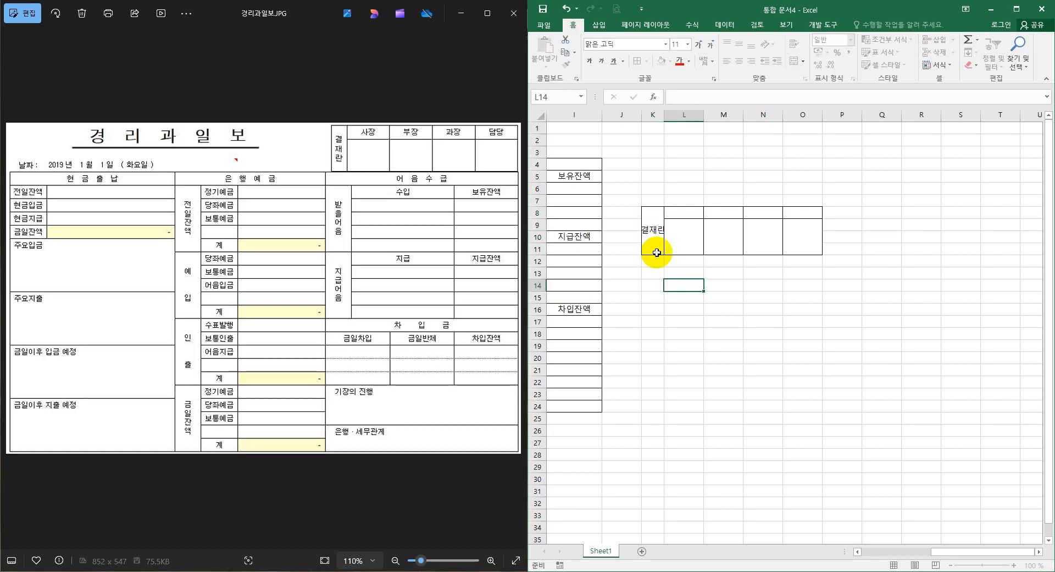
Set the 결재란 label in K8 to vertical text orientation
left_click(656, 242)
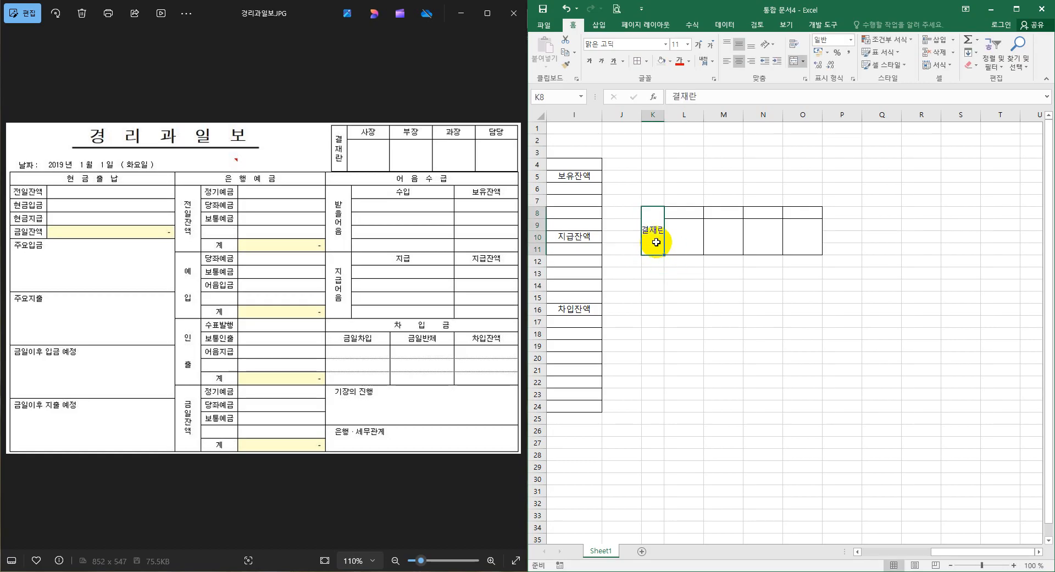
left_click(771, 46)
left_click(796, 84)
left_click(746, 265)
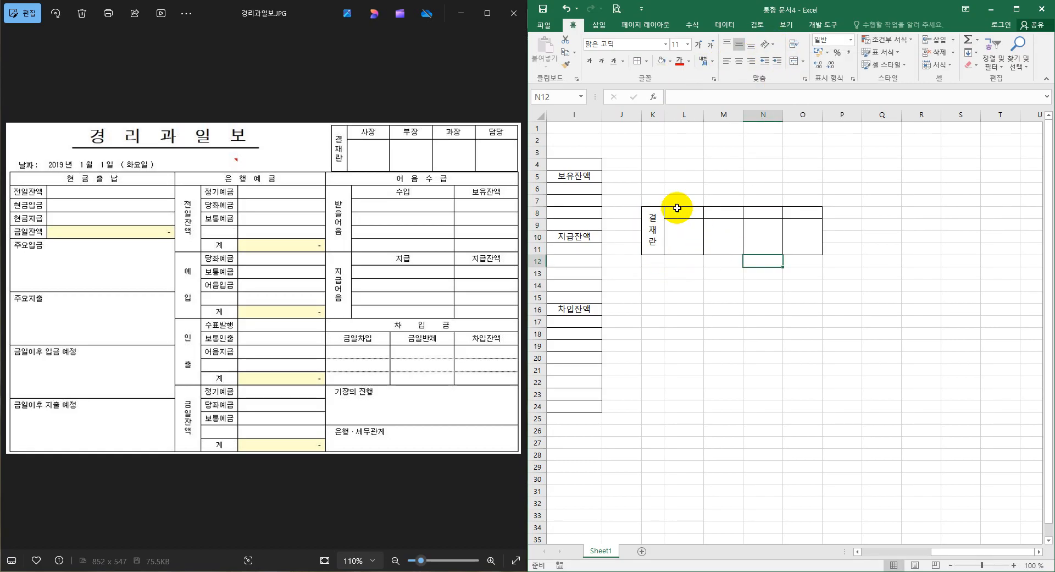
Enter the approval headings 사장, 부장, 과장 and 담당 in L8:O8 and center them horizontally
left_click(687, 213)
type("tkt")
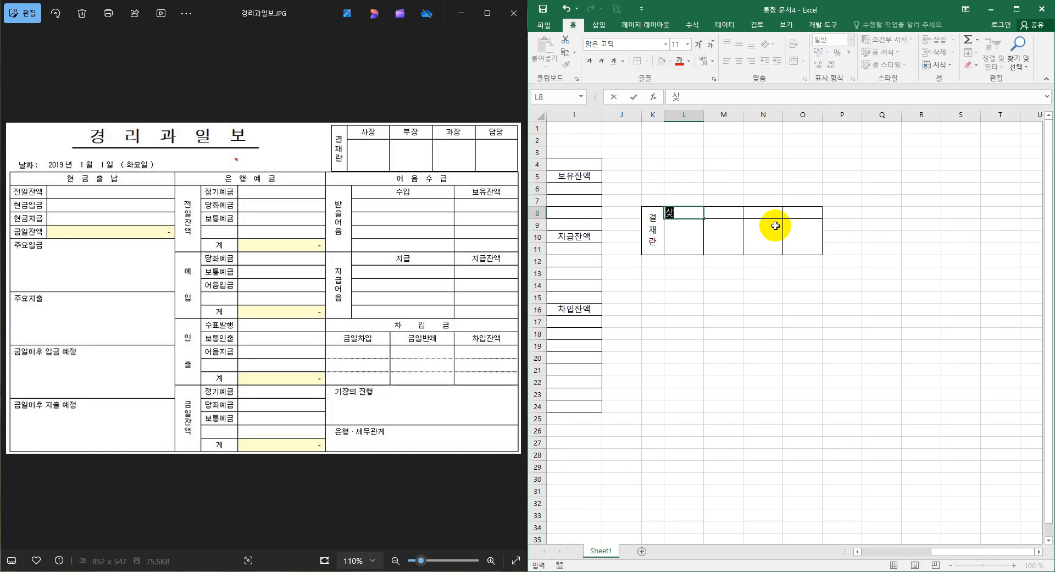
key("Tab")
type("qnwkd")
key("Tab")
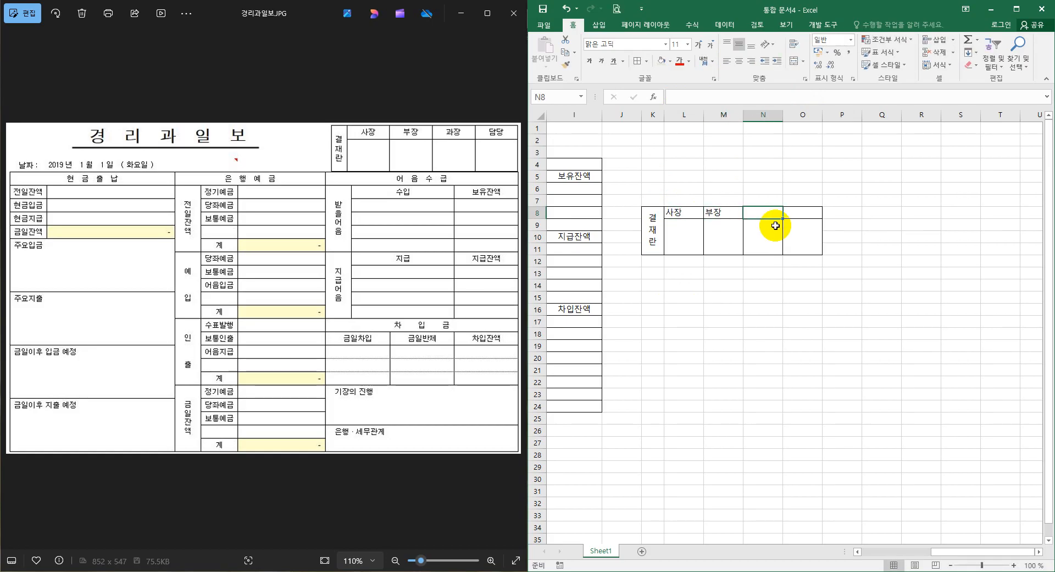
type("rhkwkd")
key("Tab")
type("eka")
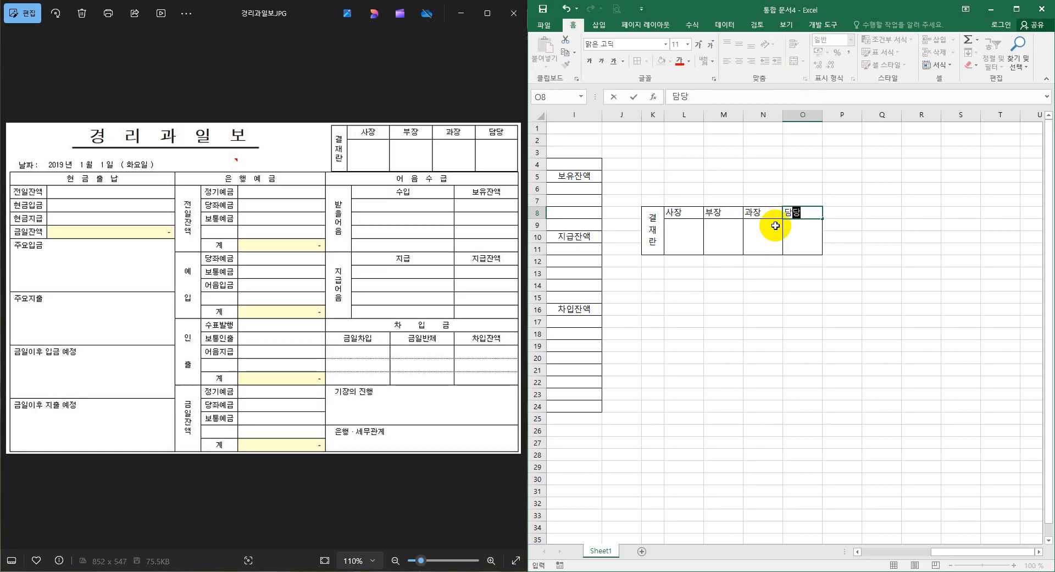
left_click(769, 259)
left_click_drag(675, 212, 807, 213)
left_click(739, 60)
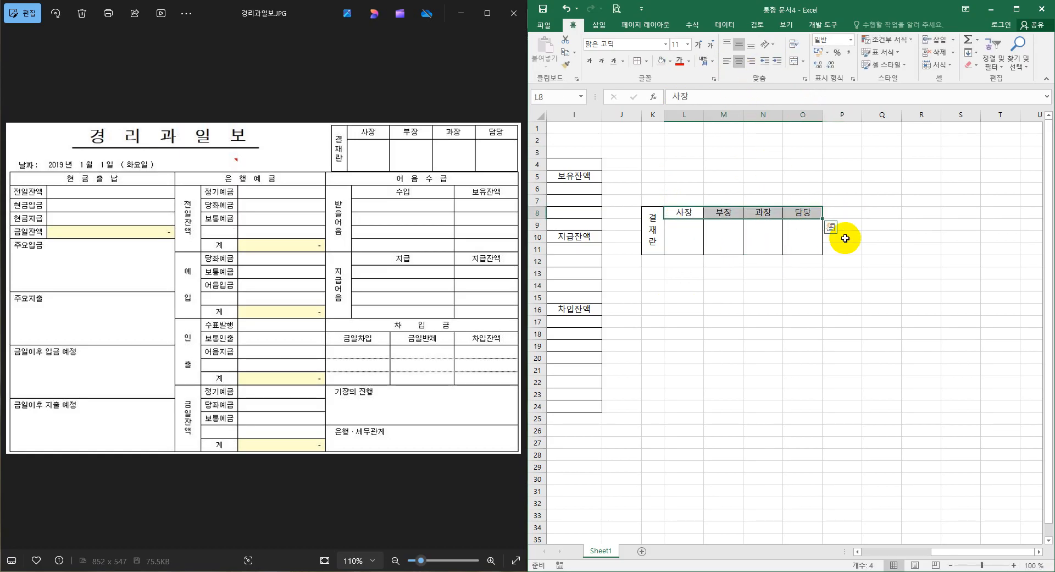
Copy the approval box K8:O11 as a picture, using the as-shown-on-screen appearance and picture format
left_click_drag(653, 228, 791, 227)
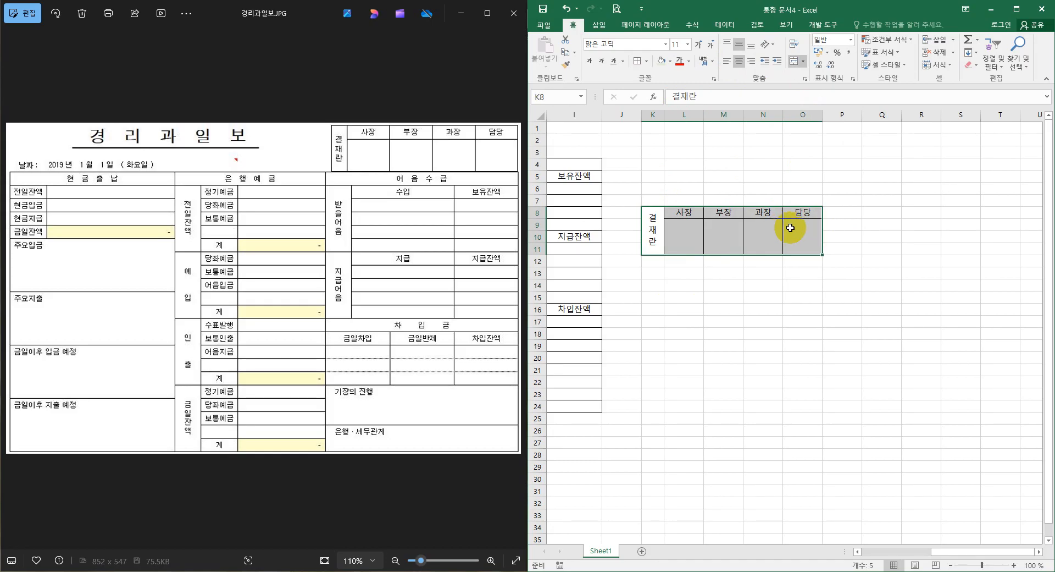
left_click(575, 52)
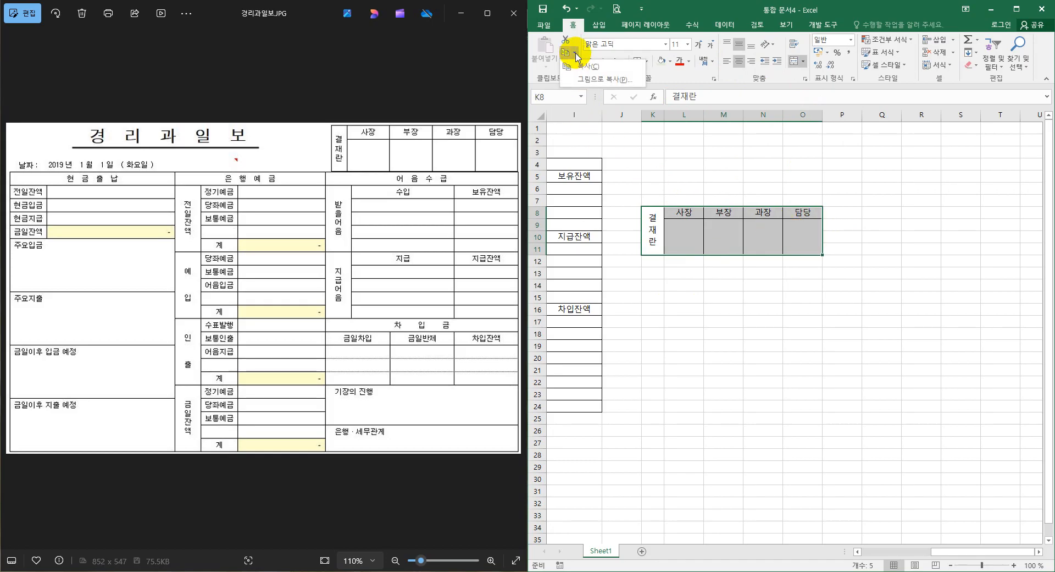
left_click(591, 78)
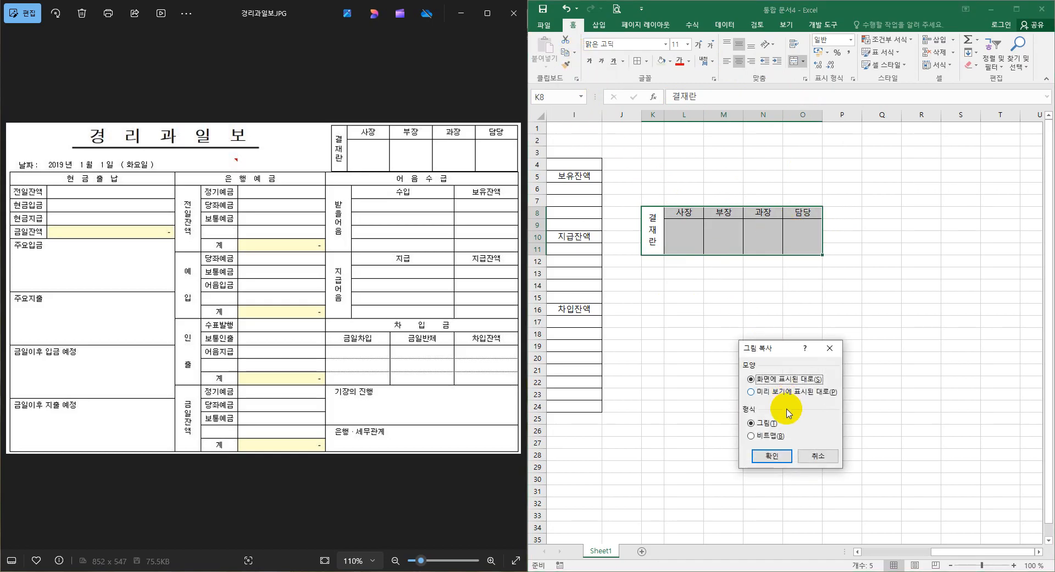
left_click(770, 456)
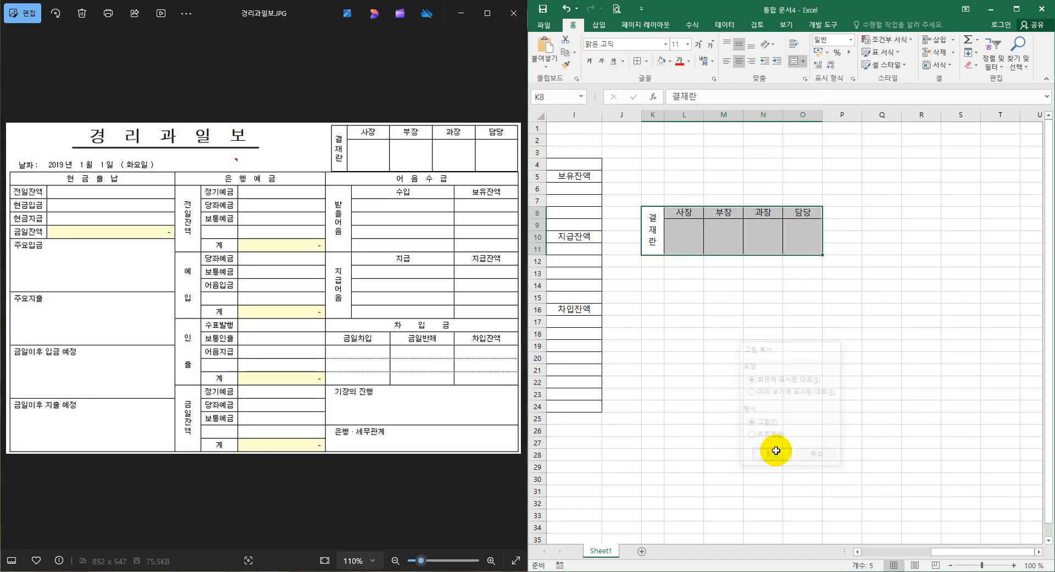
Paste the copied approval box picture and place it above the 어음수급 section, aligned with the form's outer edge
right_click(684, 145)
left_click(713, 193)
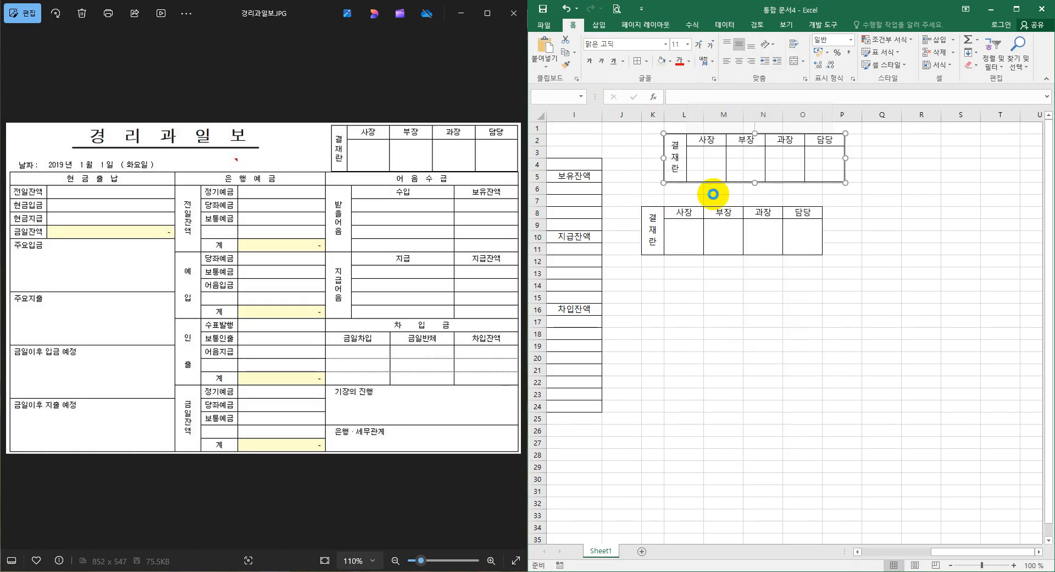
left_click_drag(942, 551, 879, 546)
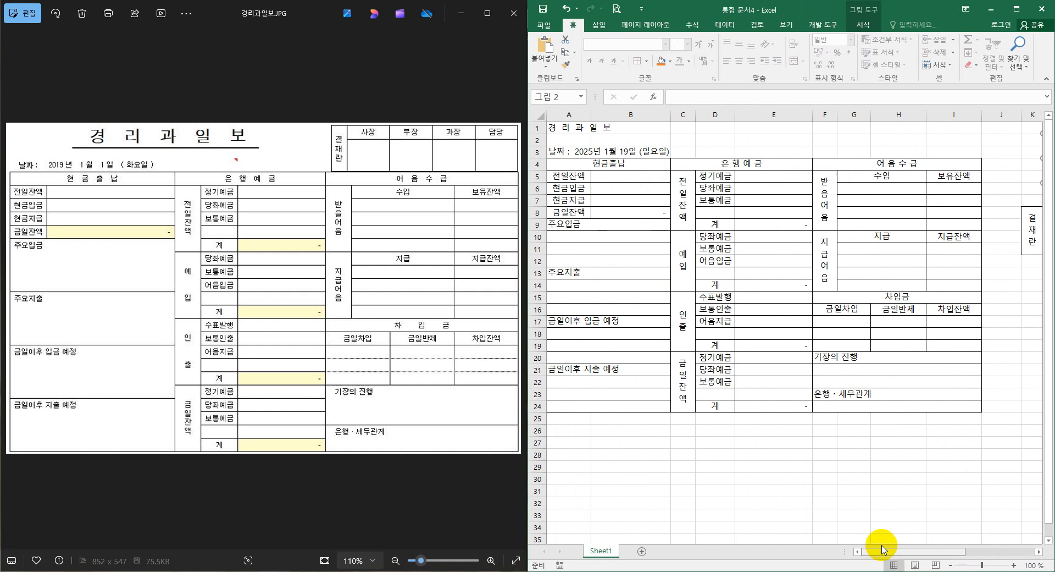
left_click(765, 254)
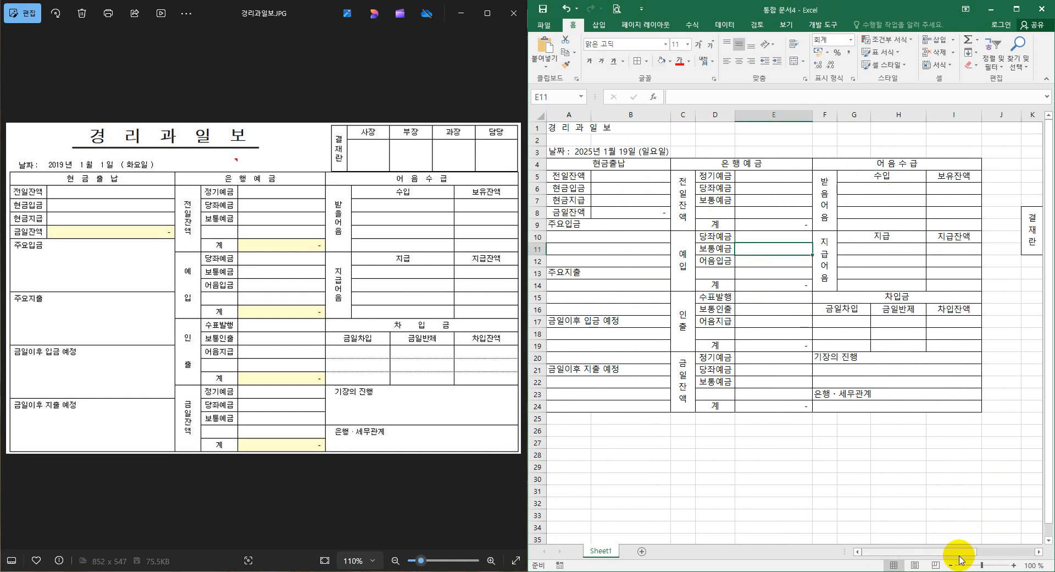
left_click_drag(960, 555, 974, 534)
left_click_drag(1004, 186, 772, 141)
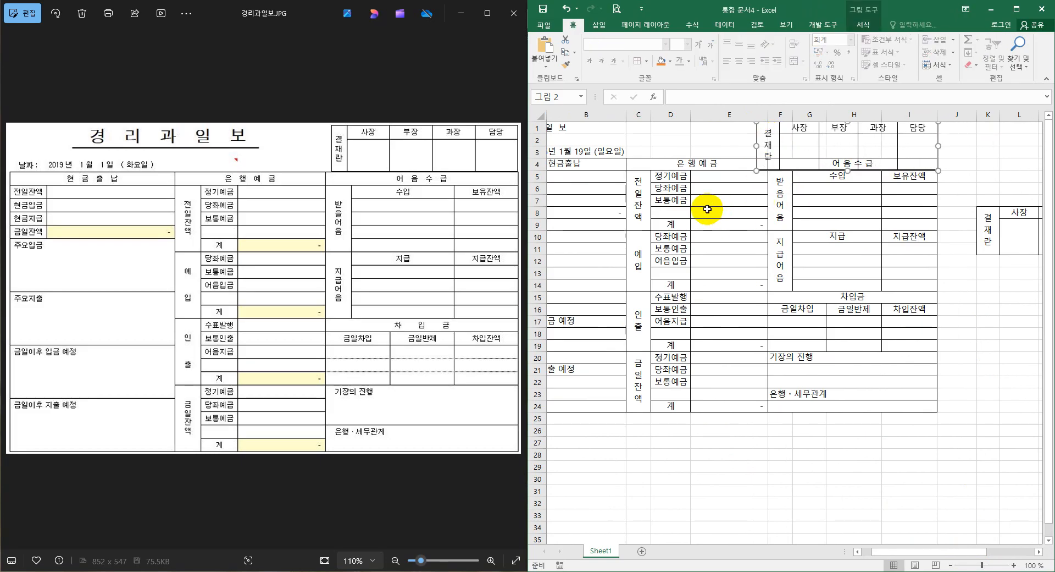
left_click(578, 130)
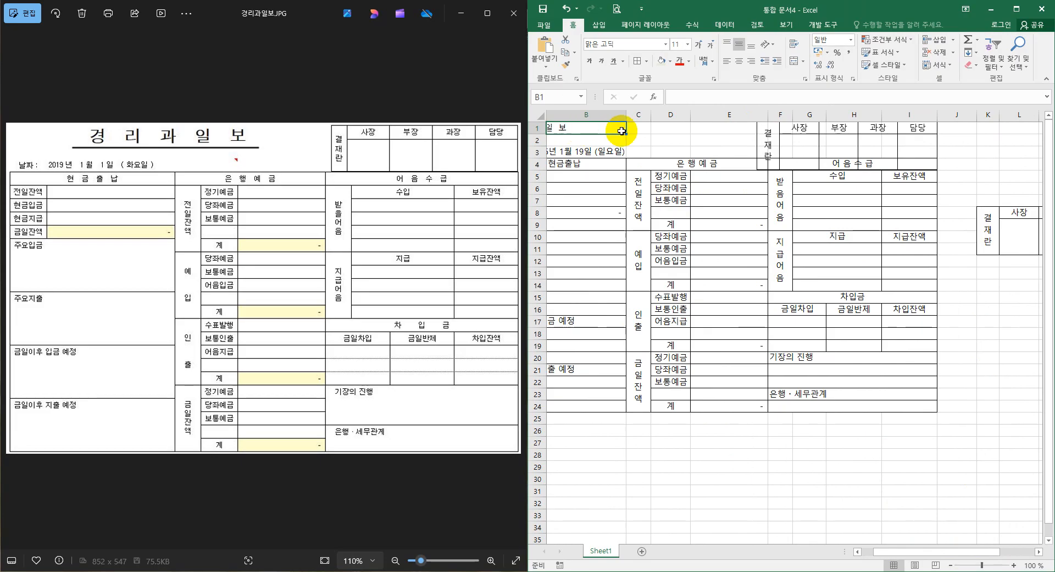
left_click(698, 45)
left_click(698, 45)
left_click(698, 45)
left_click(698, 45)
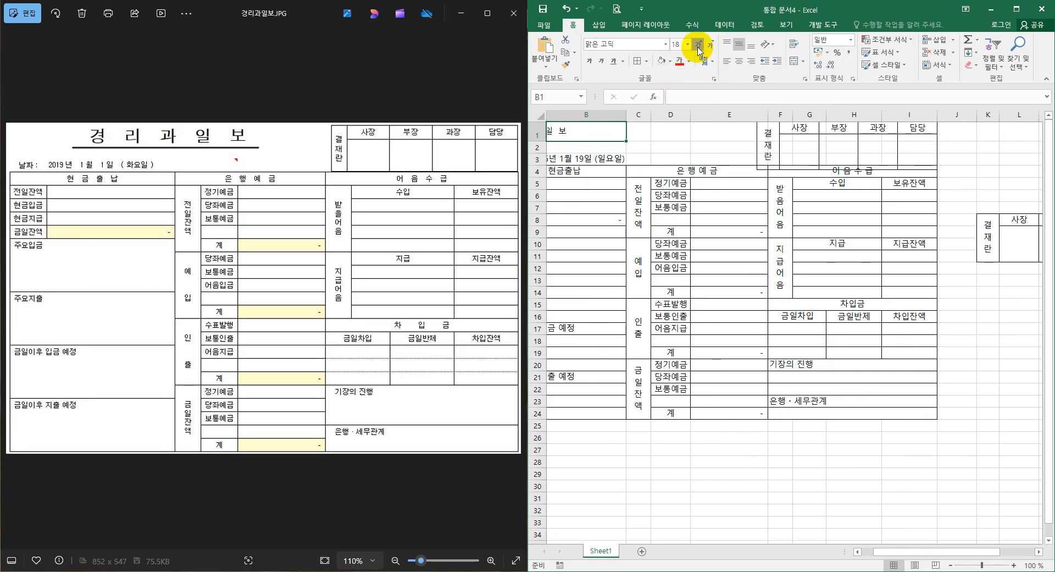
left_click(698, 45)
left_click(698, 45)
left_click(698, 45)
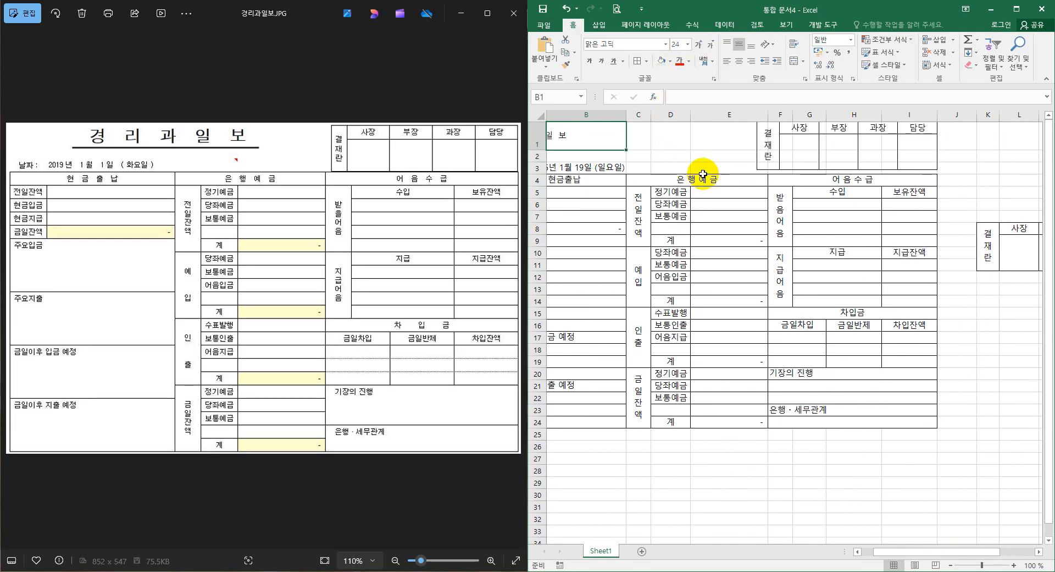
left_click_drag(917, 553, 872, 550)
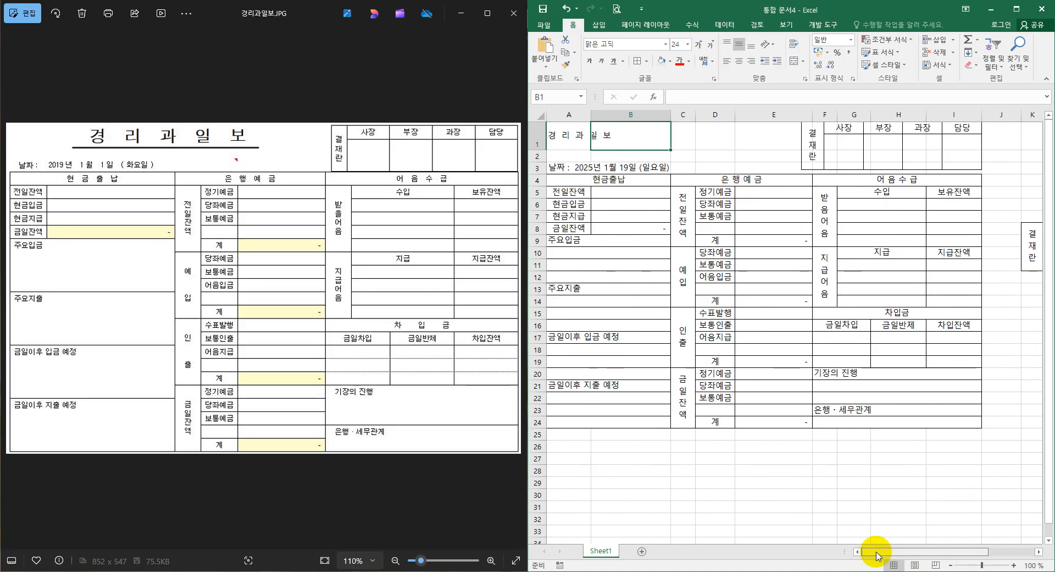
left_click(583, 135)
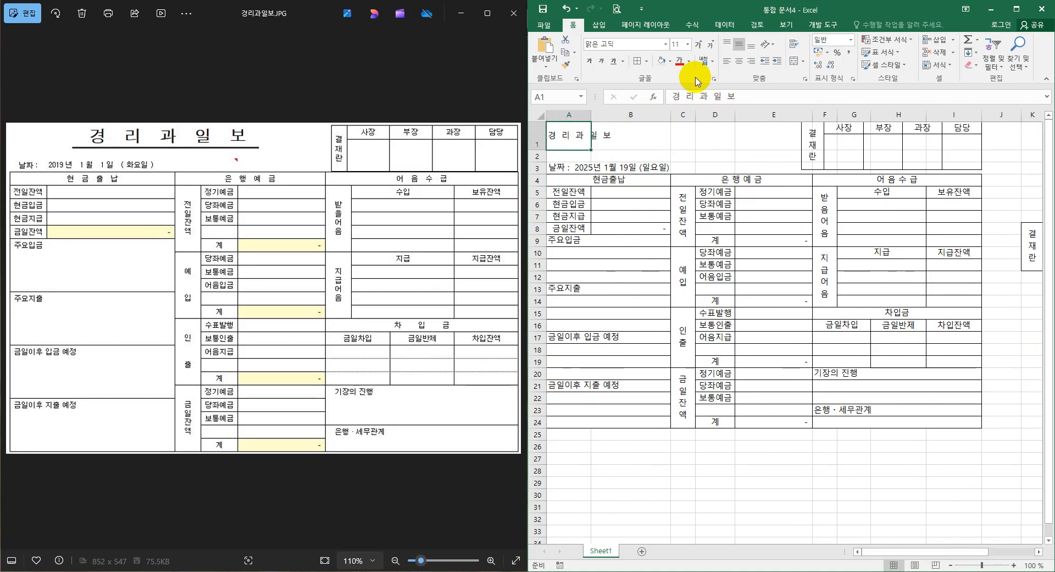
left_click(641, 132)
key("ctrl+z")
key("ctrl+z")
key("ctrl+z")
key("ctrl+z")
key("ctrl+z")
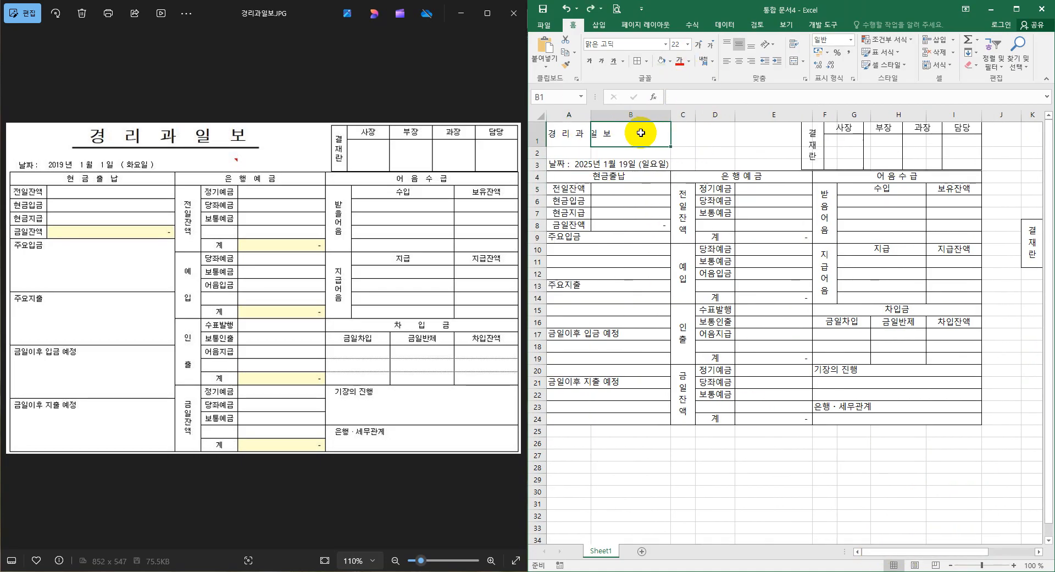
key("ctrl+z")
key("ctrl+z")
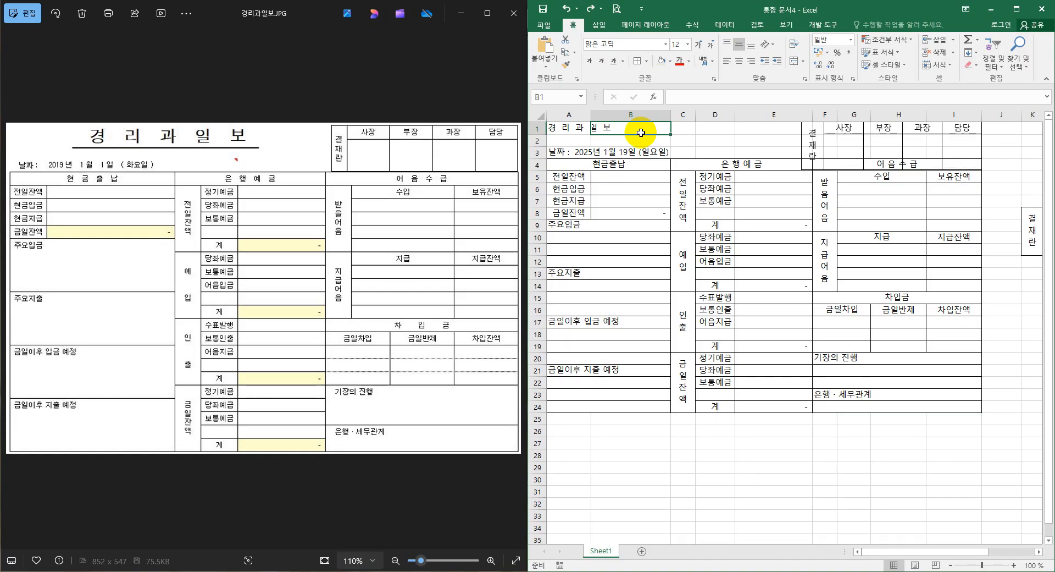
Enlarge the title 경리과일보 in A1 to font size 24
left_click(559, 125)
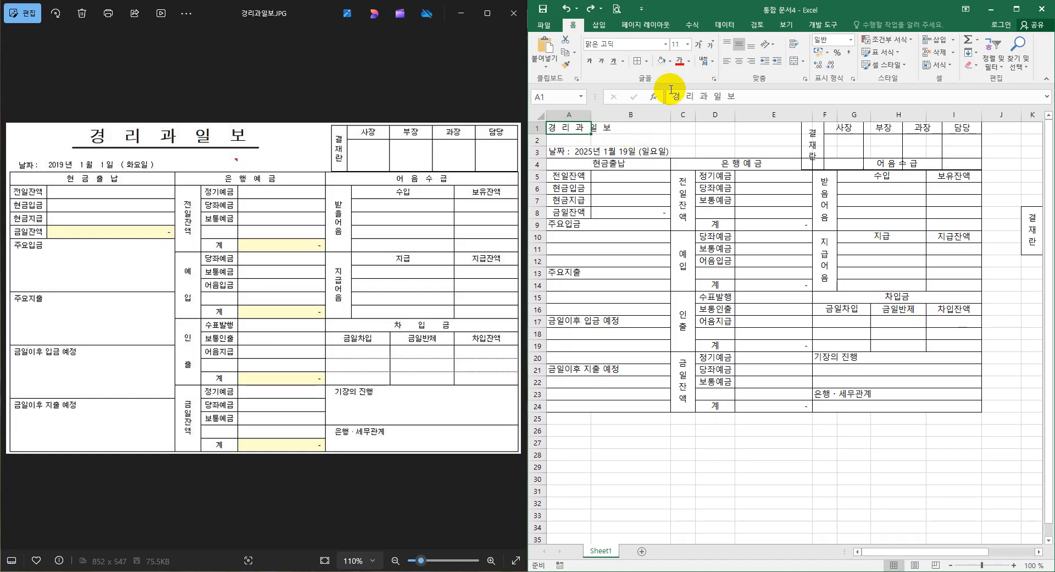
left_click(699, 45)
left_click(699, 45)
left_click(699, 45)
left_click(699, 45)
left_click(699, 45)
left_click(699, 45)
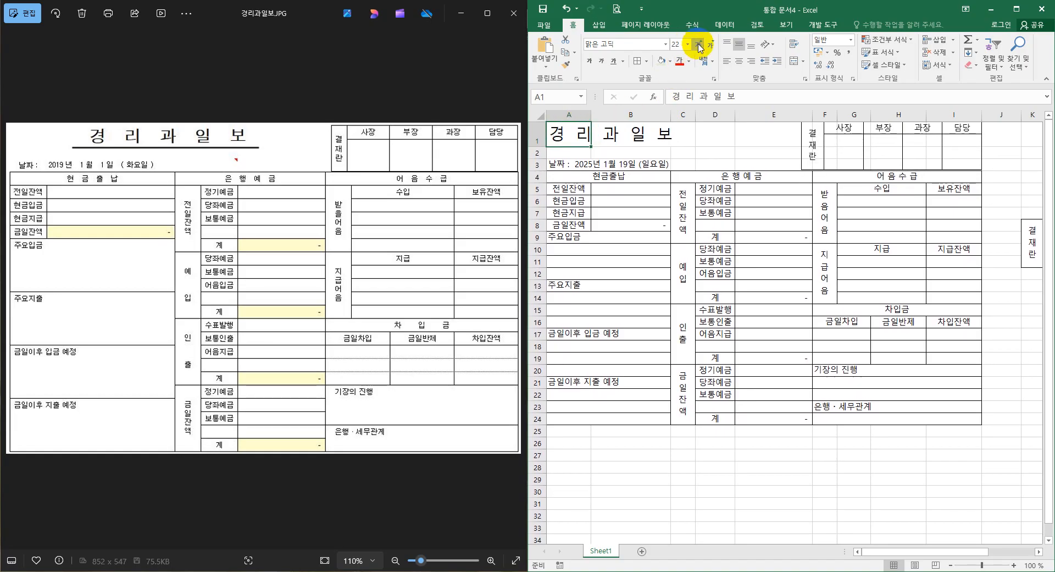
left_click(700, 46)
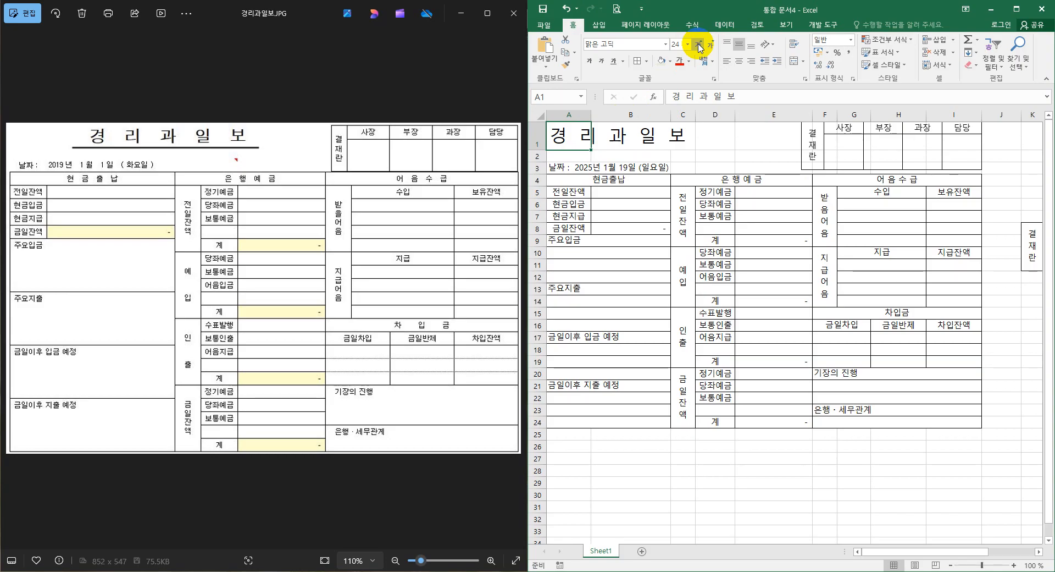
Merge and center the title across A1:E1
left_click(894, 150)
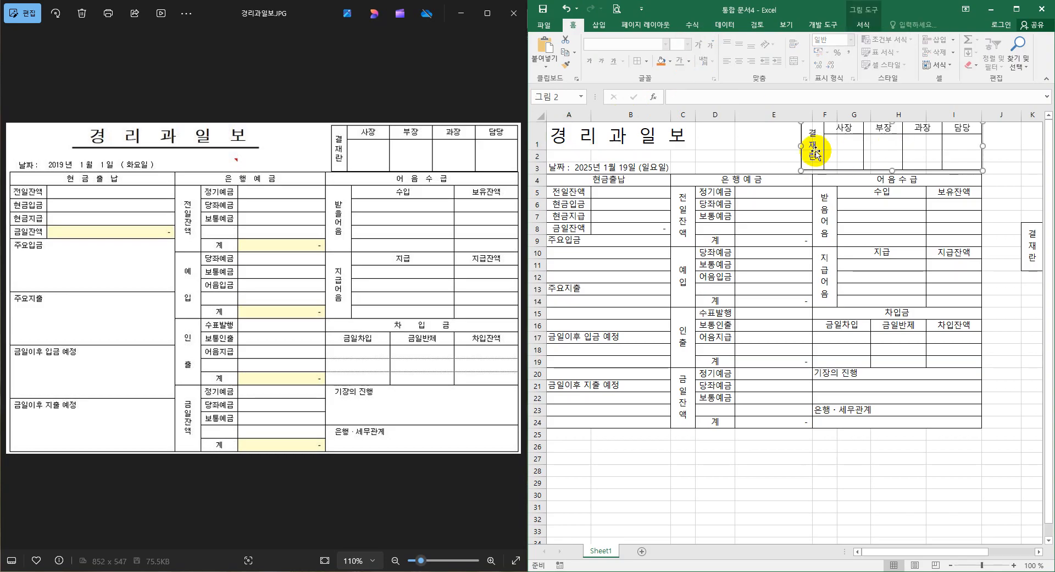
left_click(767, 146)
left_click_drag(599, 134, 764, 141)
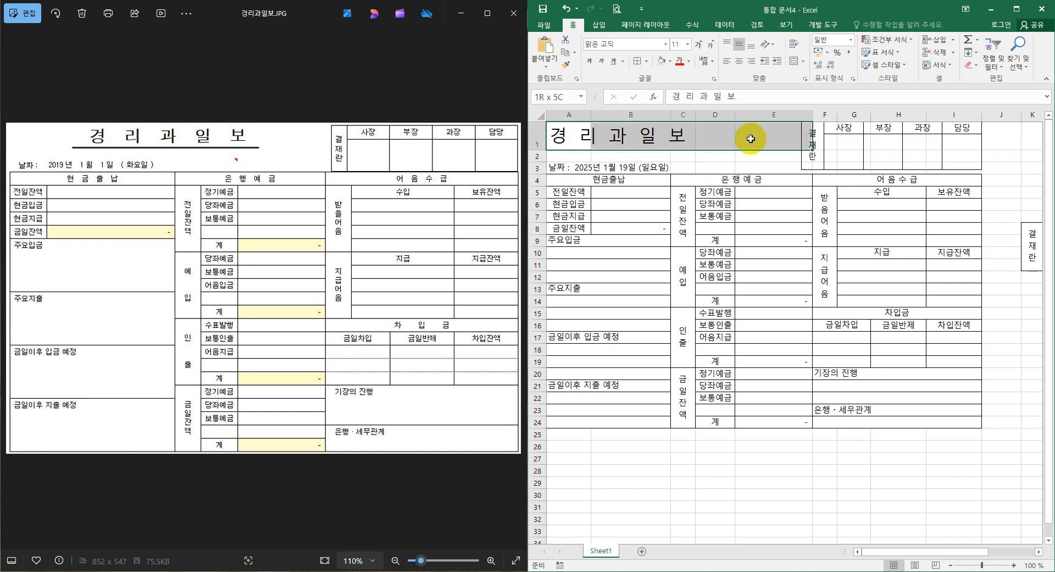
left_click(794, 62)
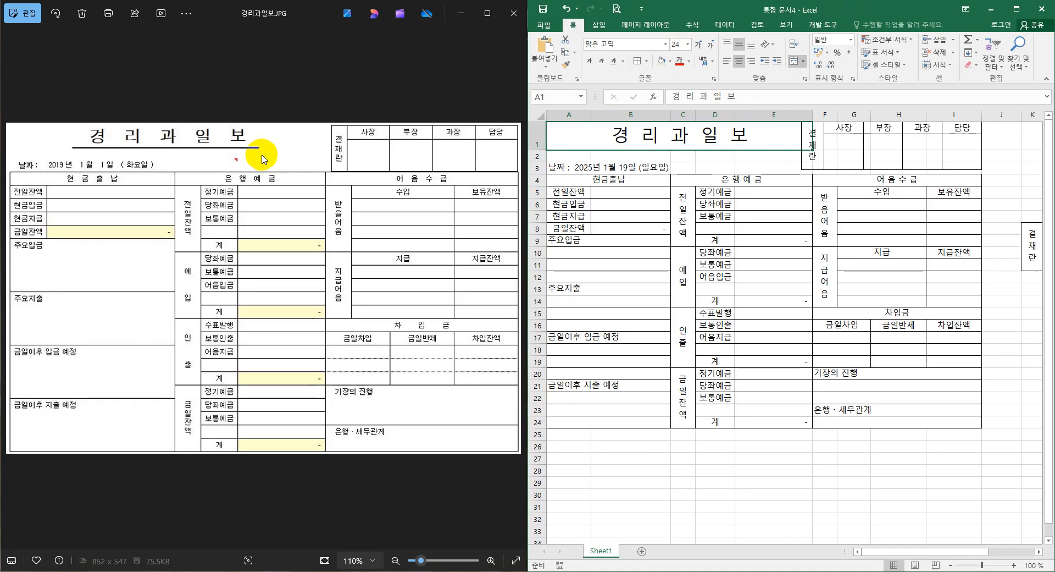
Apply a double underline to the title and extend it by adding spaces before and after the title text
left_click(622, 61)
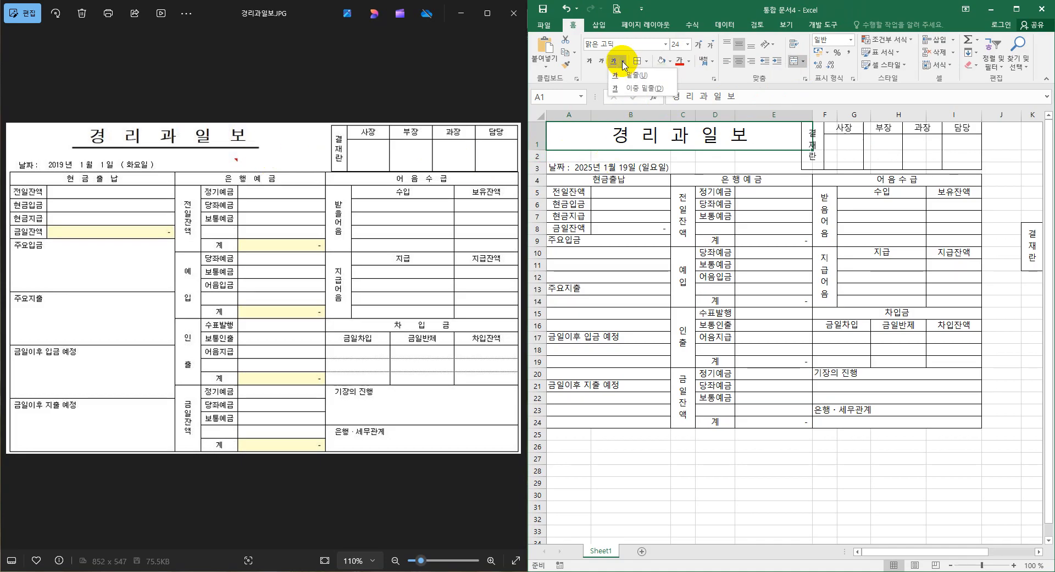
left_click(631, 89)
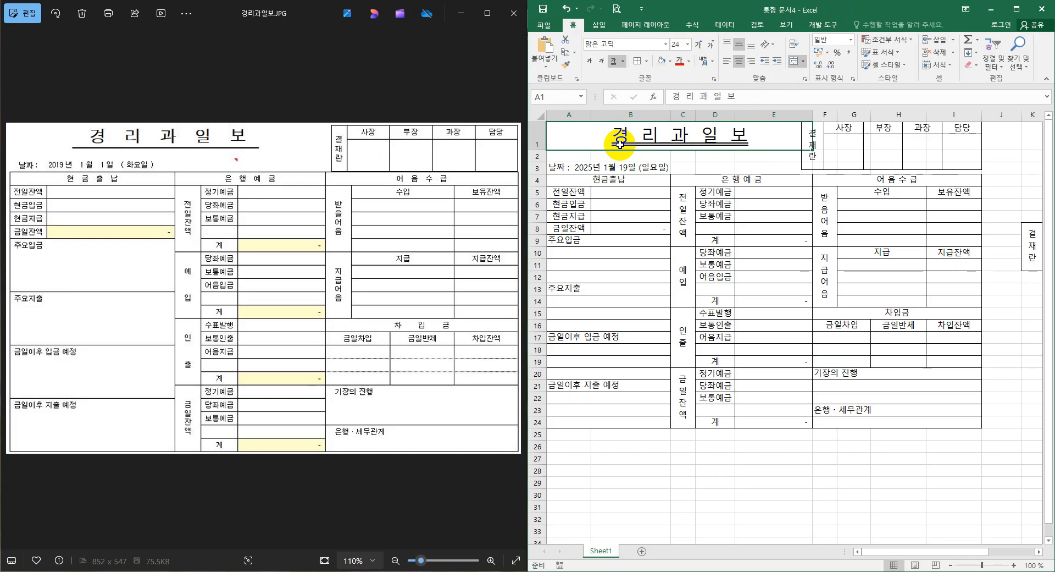
left_click(669, 96)
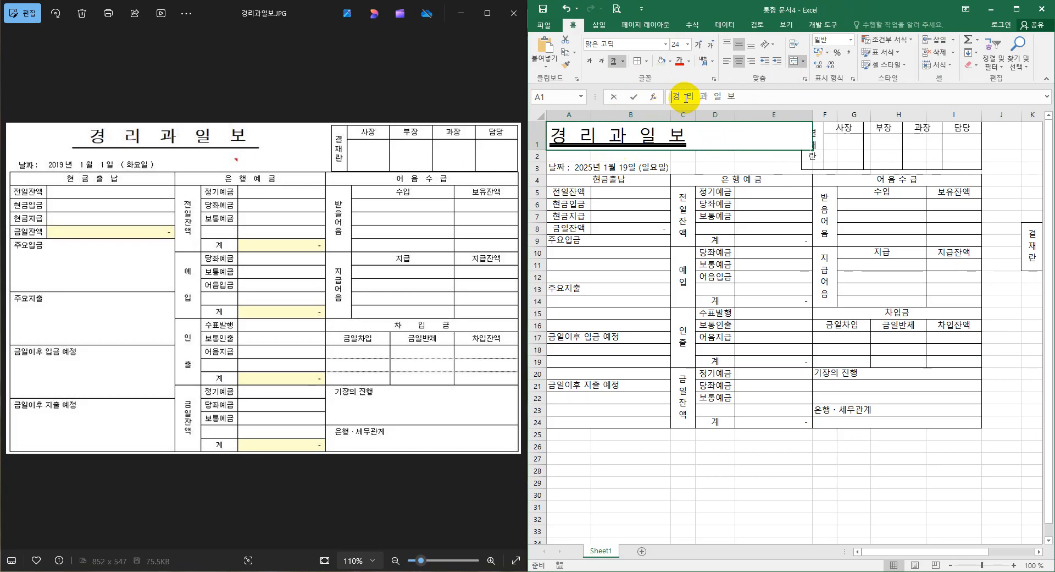
left_click(762, 99)
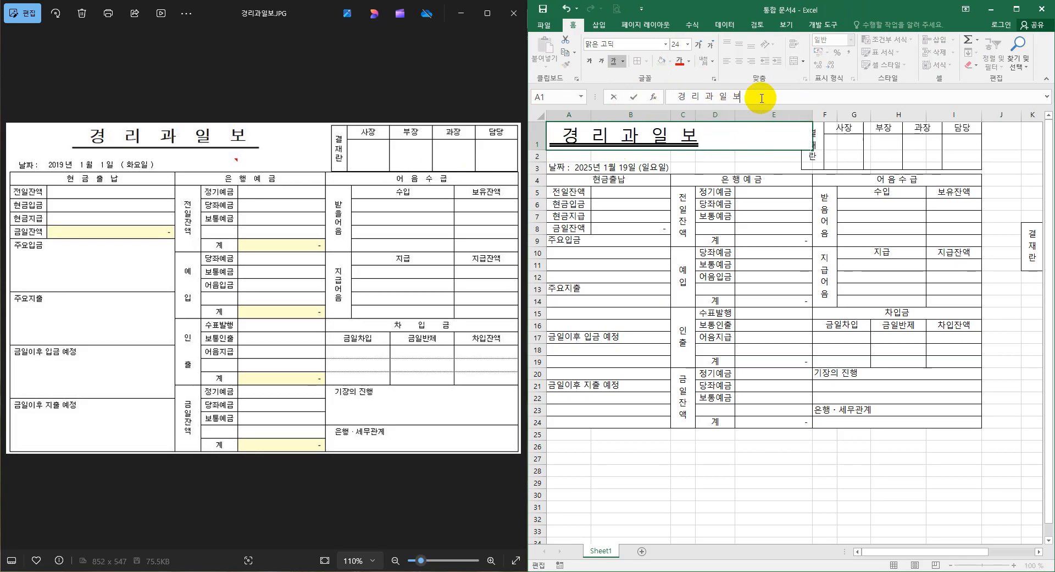
left_click(744, 239)
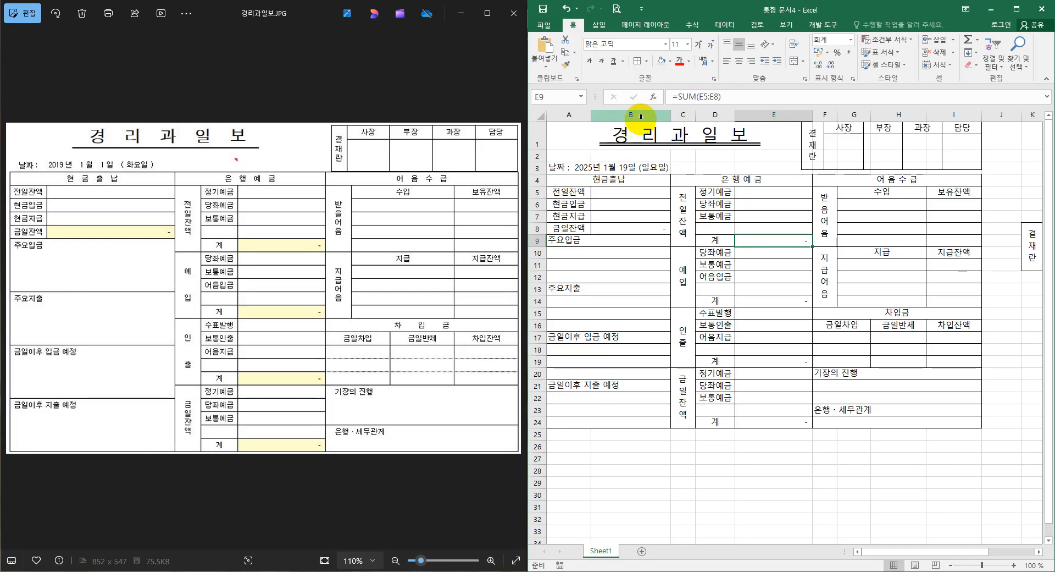
Widen column B slightly and nudge the approval box picture down so its upper border clears the sheet edge
left_click_drag(667, 117, 679, 117)
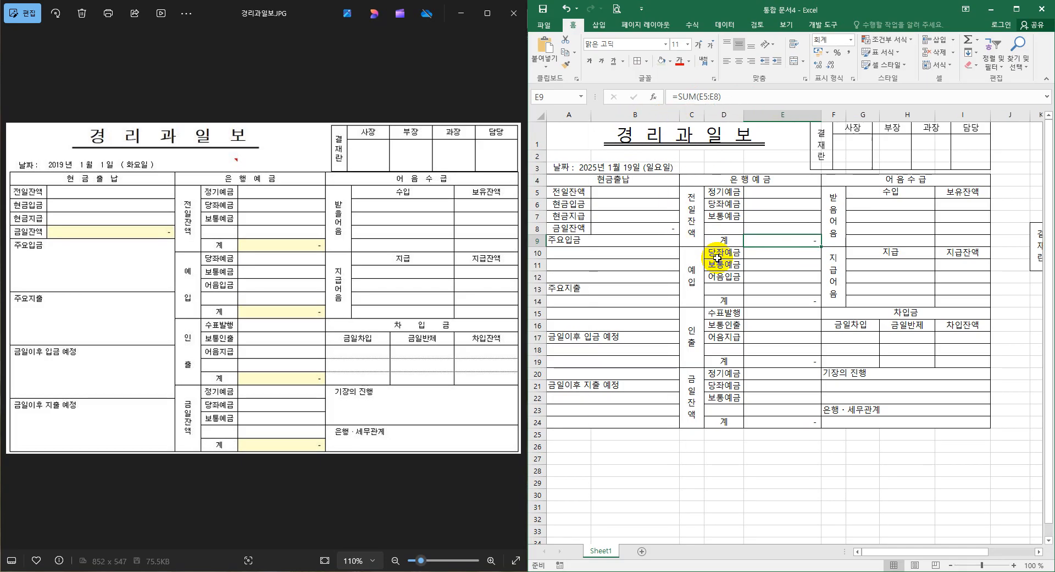
left_click(911, 155)
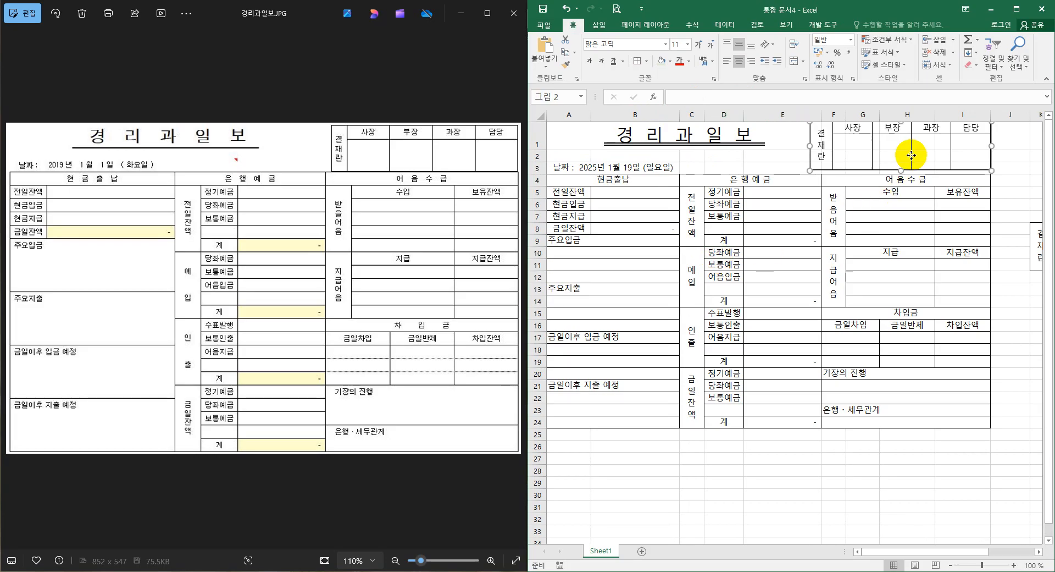
left_click_drag(911, 155, 911, 156)
left_click(891, 255)
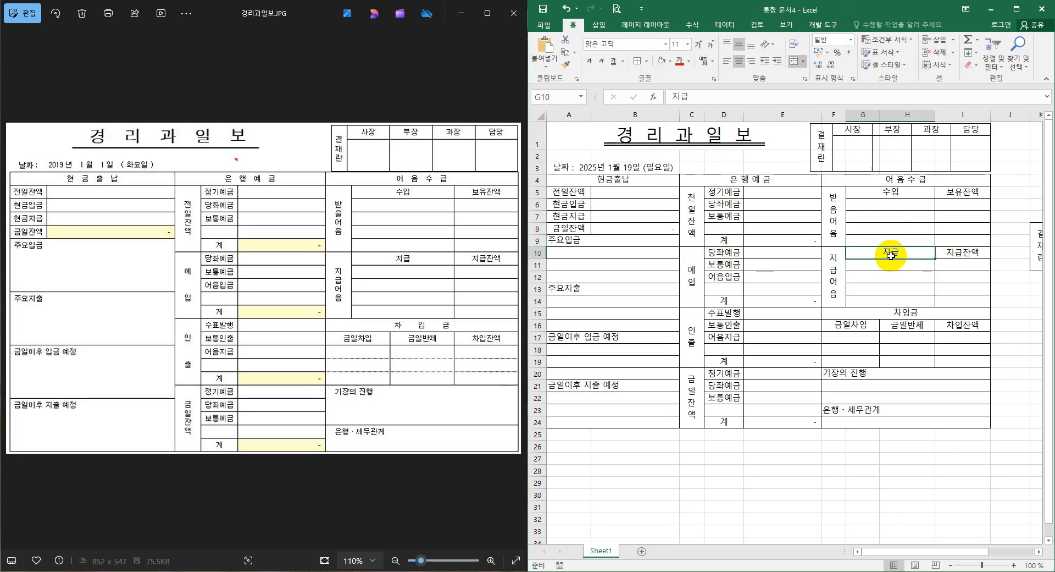
left_click(892, 446)
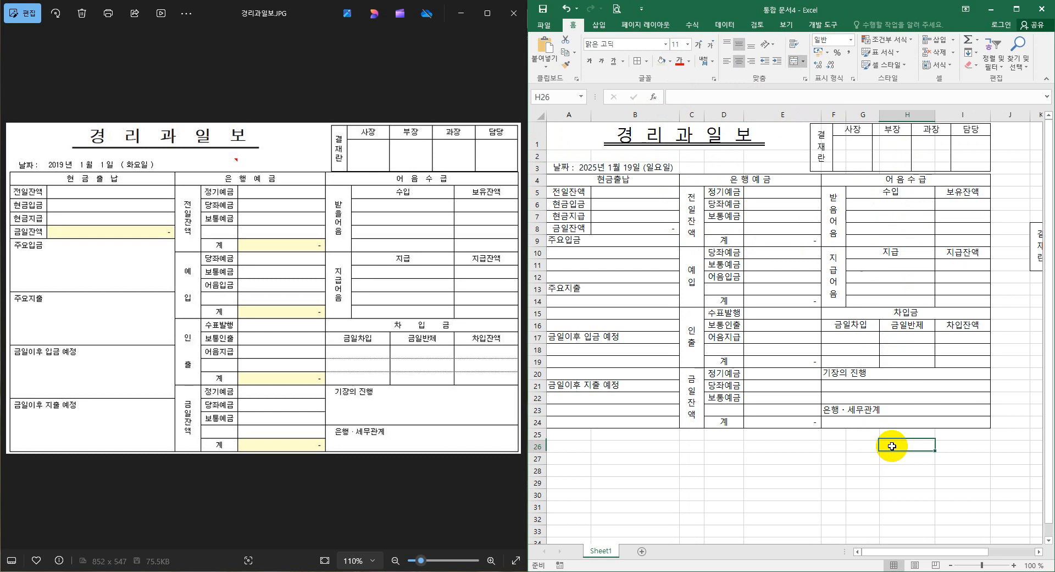
Remove the inner horizontal borders from the 주요입금 block A9:B12
left_click(594, 242)
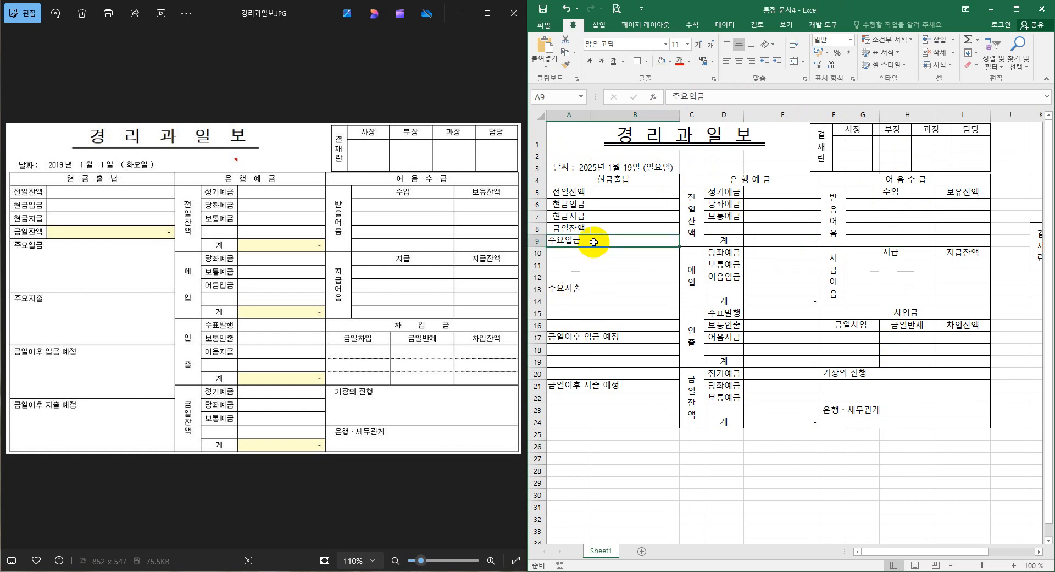
left_click_drag(593, 242, 592, 271)
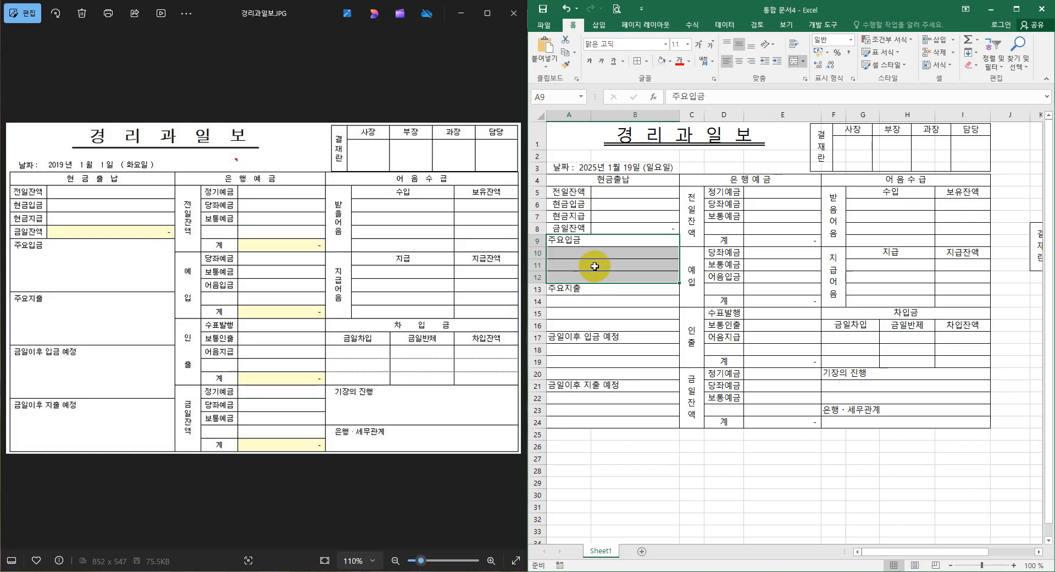
right_click(595, 266)
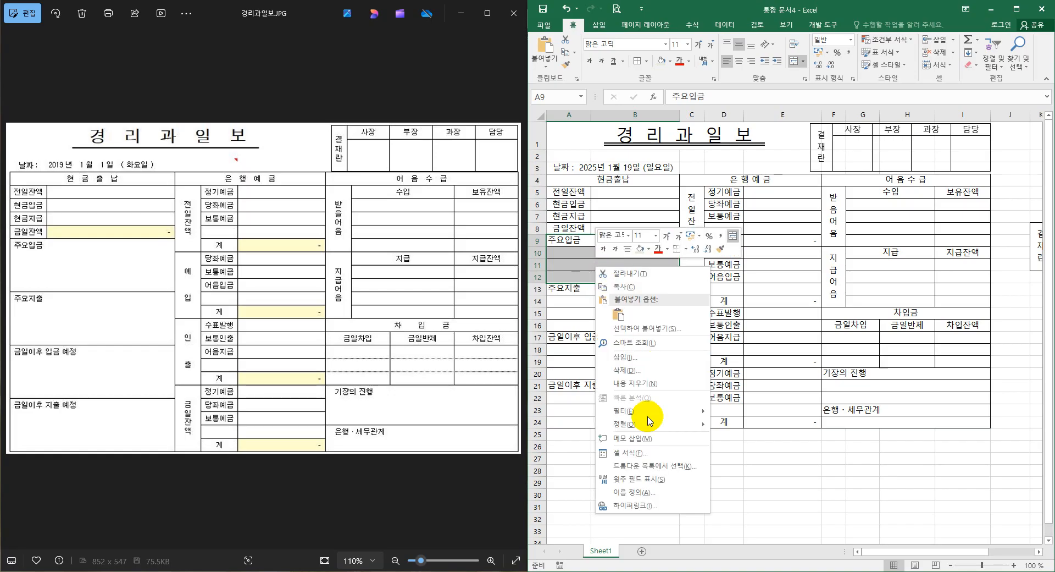
left_click(646, 454)
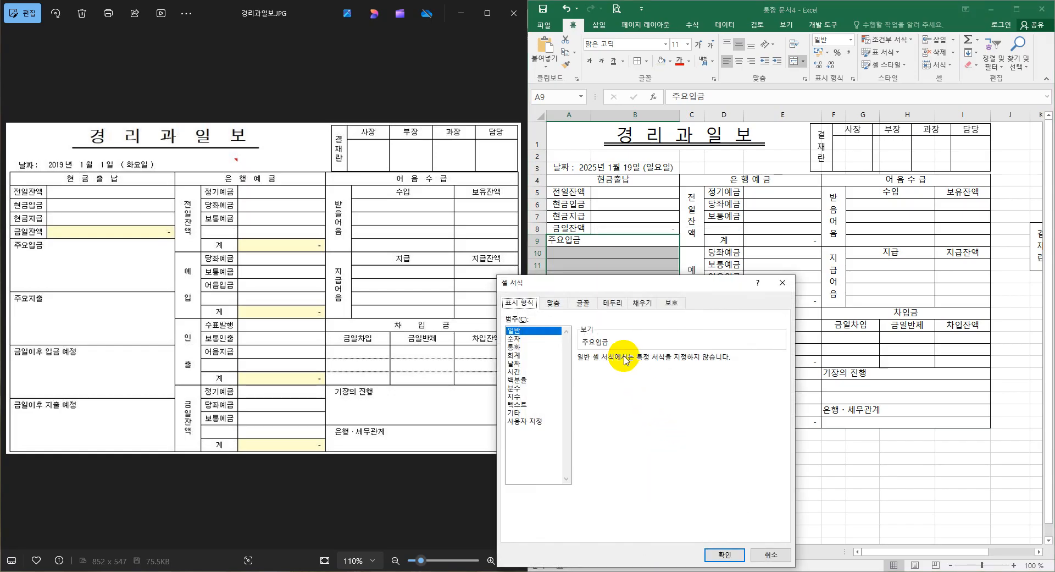
left_click(612, 302)
left_click(650, 419)
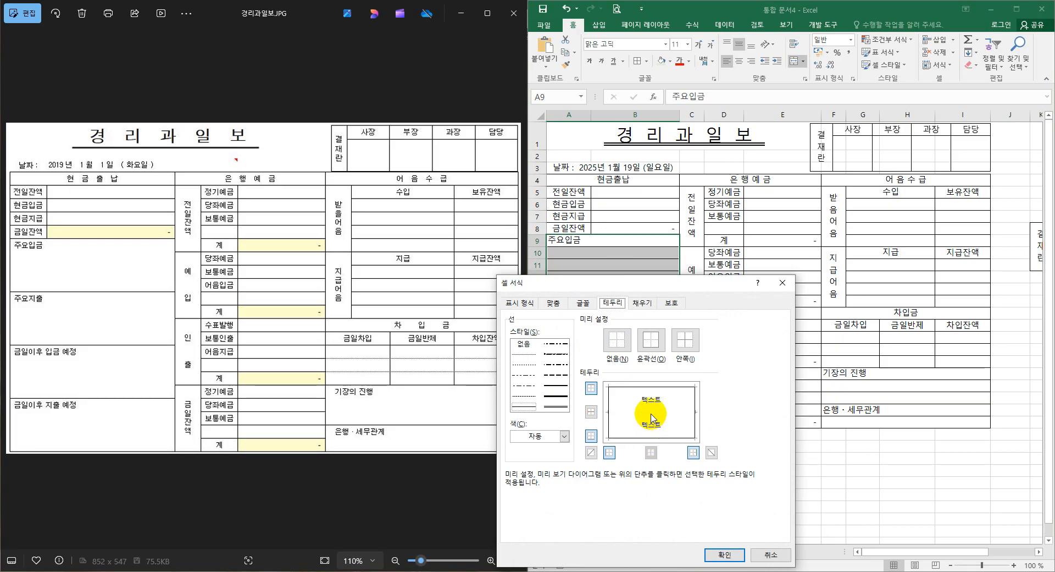
left_click(723, 554)
left_click(709, 495)
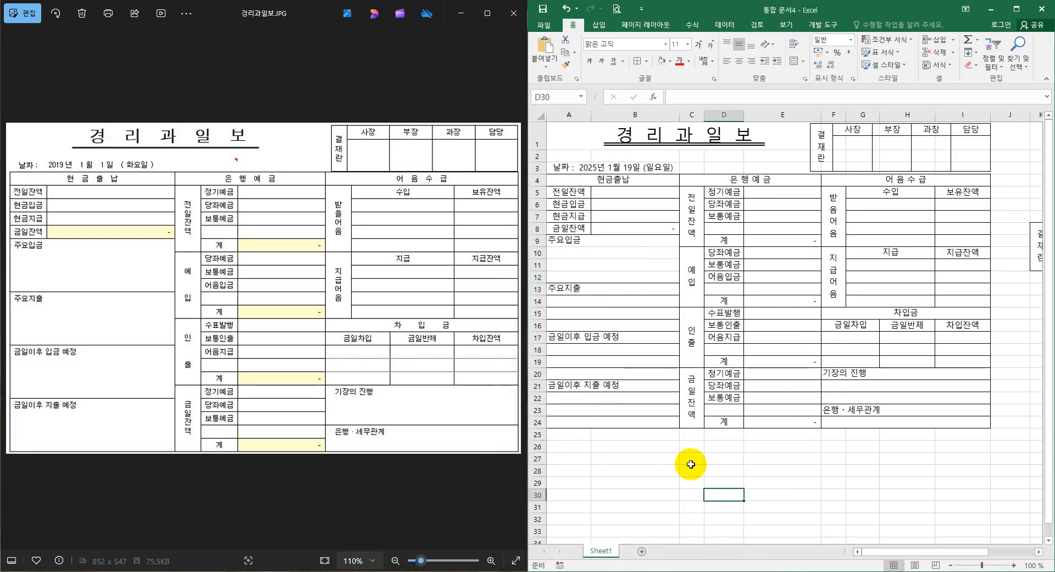
Remove the inner horizontal borders from A13:B16, A17:B20, A21:B24, F20:I22 and F23:I24
left_click_drag(614, 290, 629, 420)
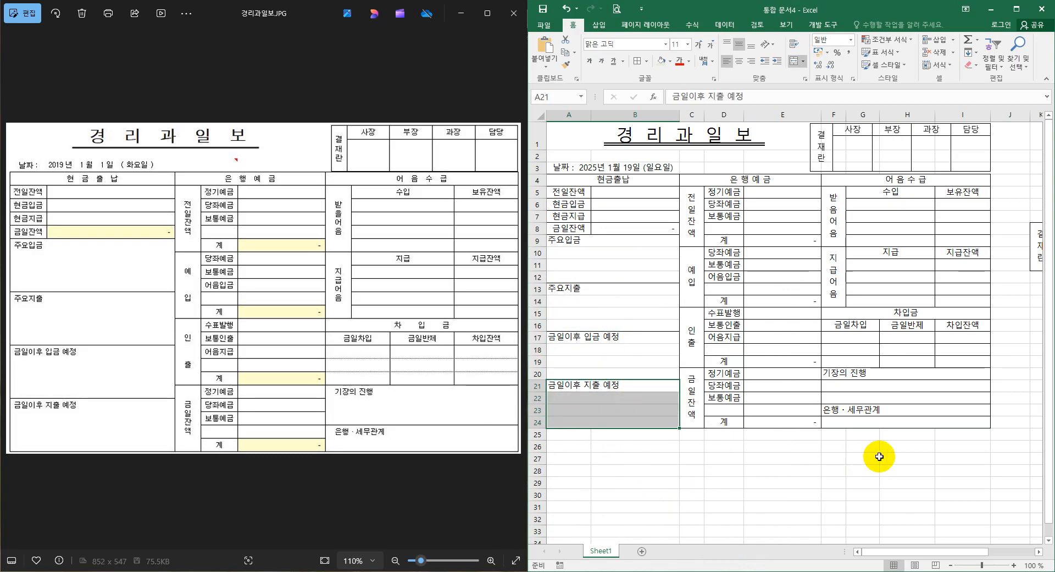
mouse_move(886, 371)
left_mouse_down()
mouse_move(877, 414)
mouse_move(891, 419)
left_mouse_up()
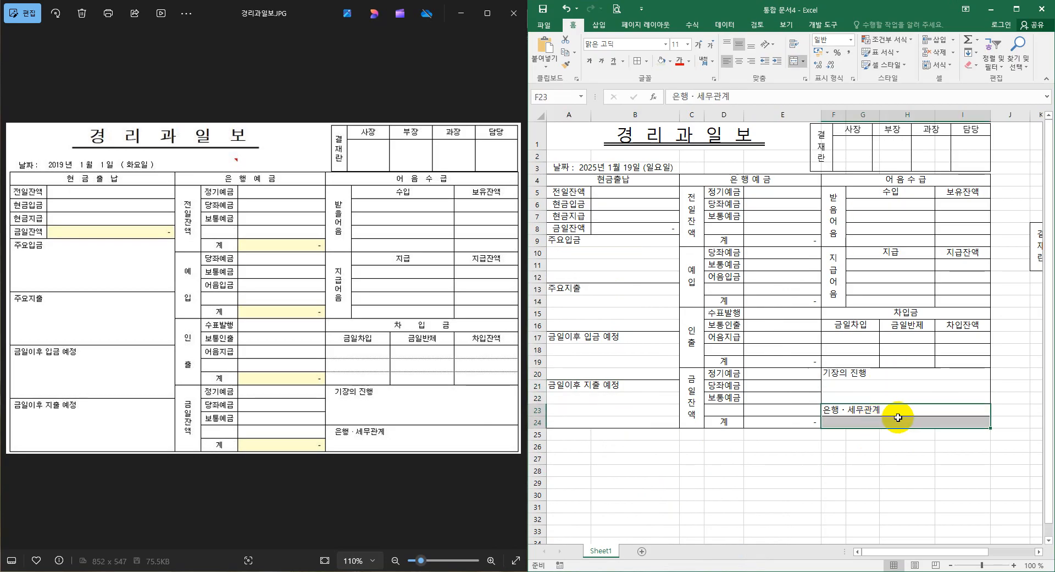
left_click(913, 460)
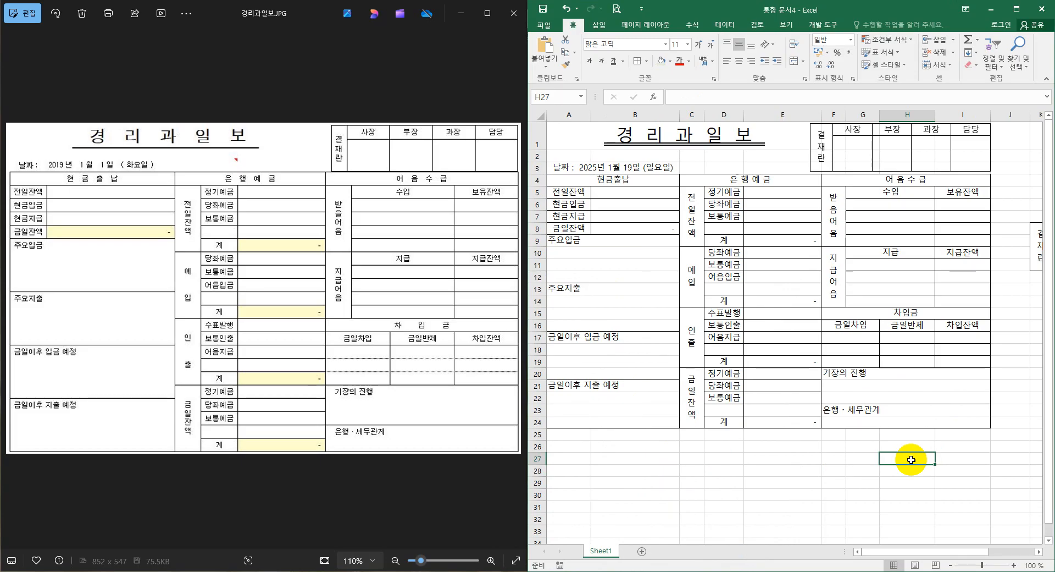